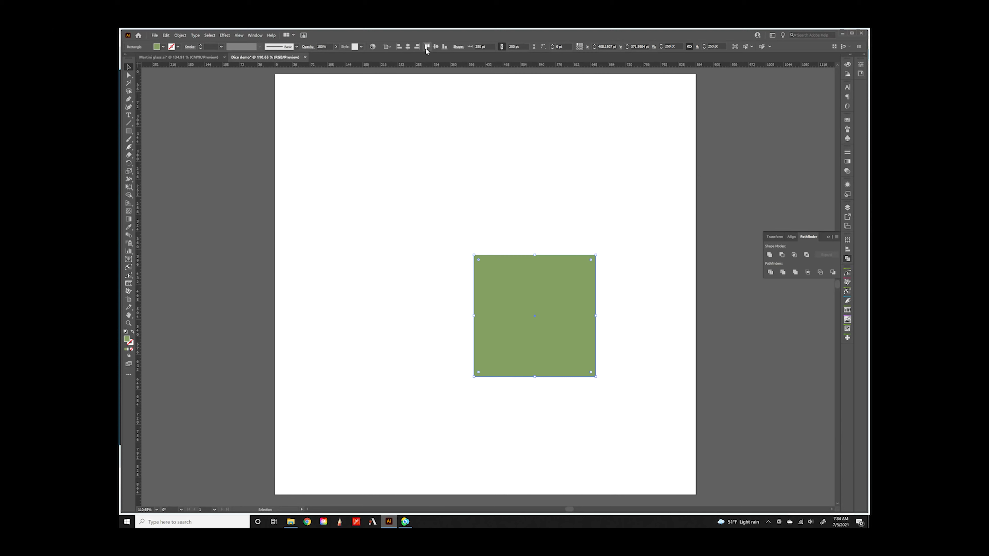
- Center the green square horizontally and vertically on the artboard
click(407, 47)
click(436, 47)
click(600, 294)
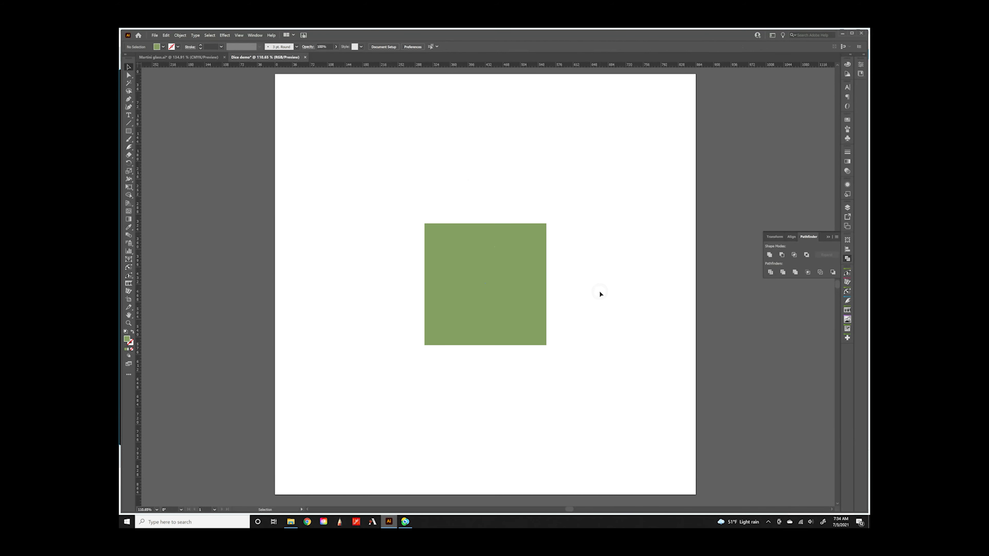
- Apply the 3D Extrude & Bevel effect to the green square with an extrude depth of 250 pt
click(450, 293)
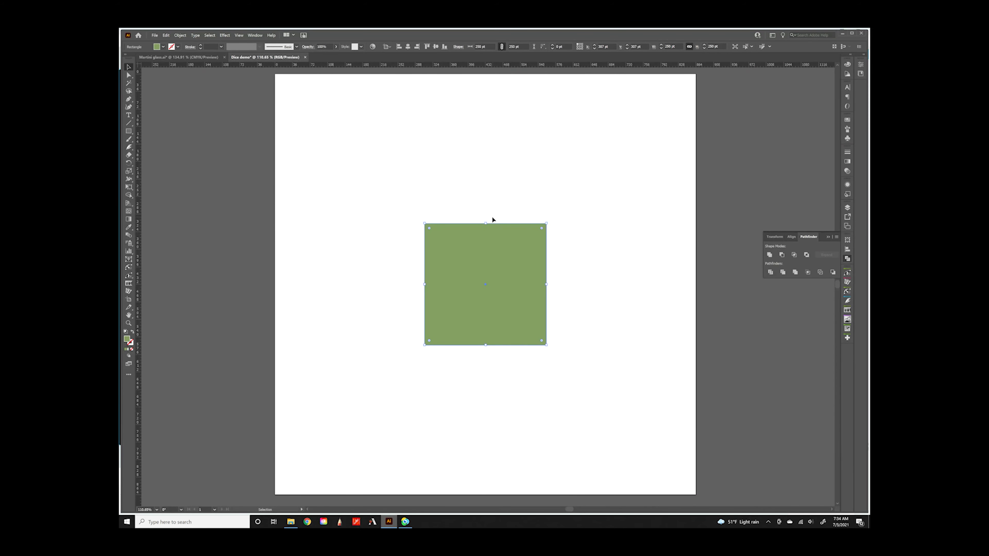
click(224, 36)
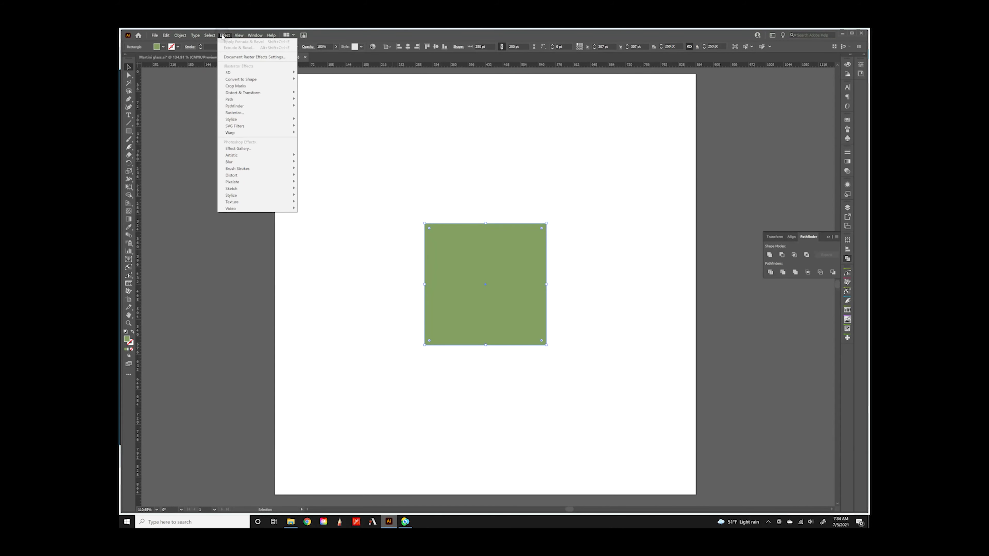
mouse_move(232, 73)
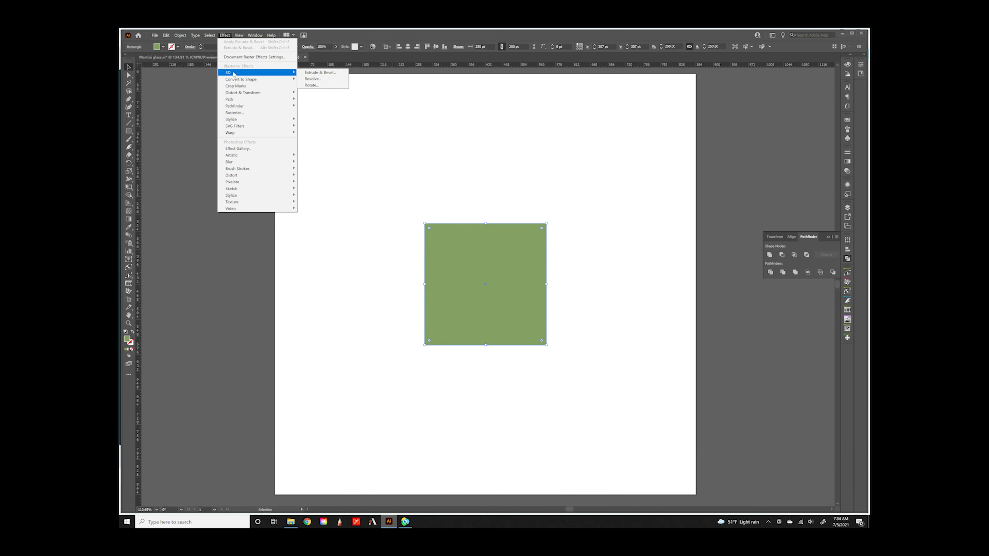
click(319, 73)
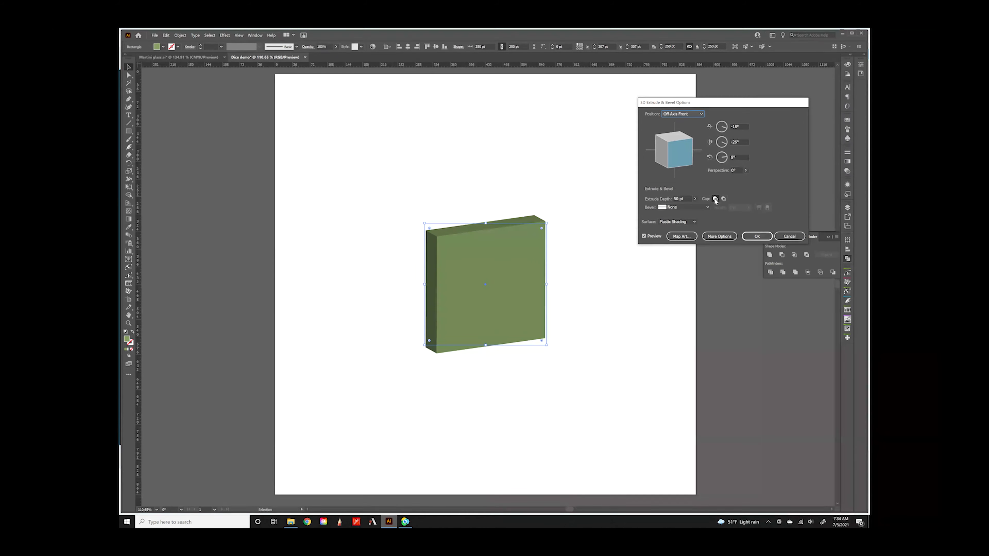
click(683, 199)
text(250)
click(685, 151)
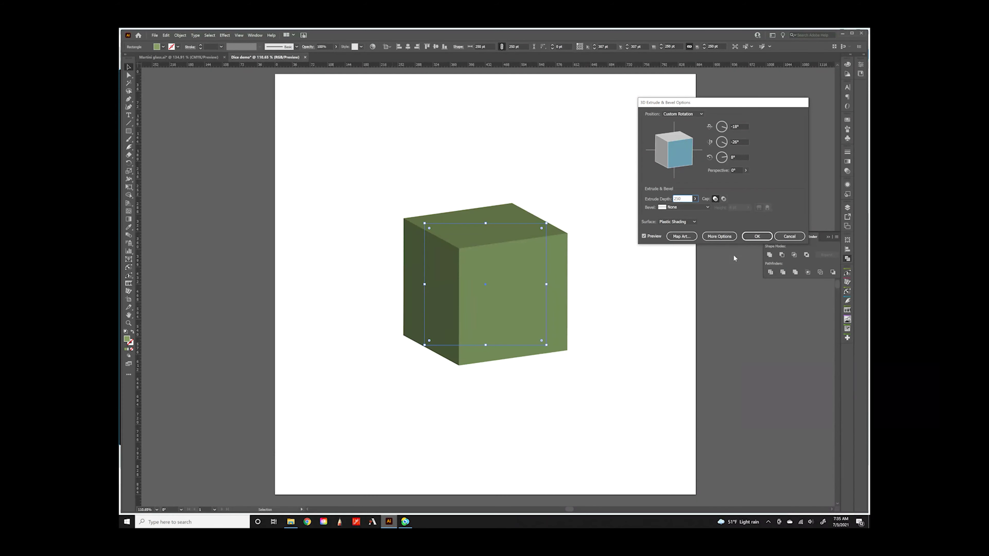
- Rotate the extruded cube to -32°, -49° and 22° so three faces show, and apply the 3D effect
mouse_move(675, 151)
mouse_down()
mouse_move(692, 141)
mouse_move(666, 137)
mouse_move(686, 134)
mouse_move(662, 157)
mouse_up()
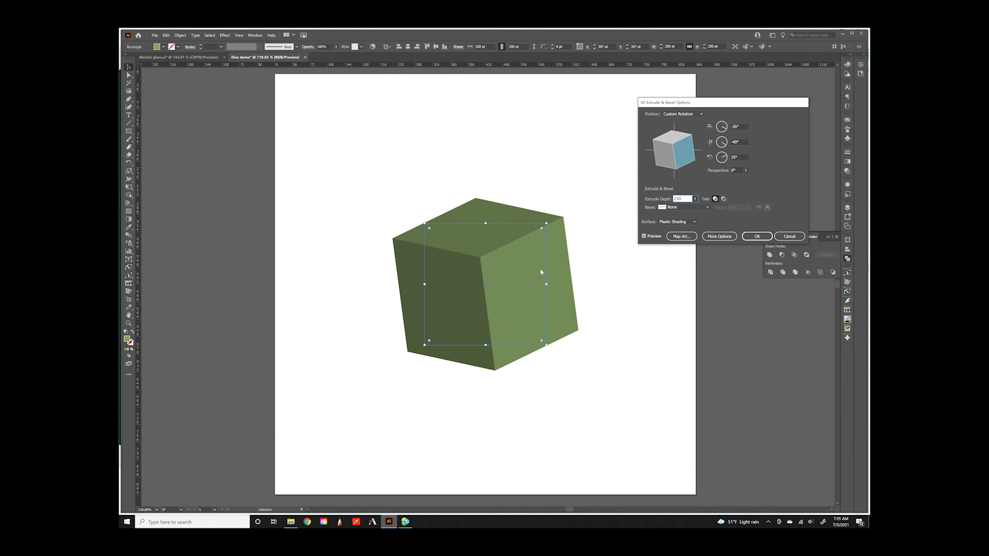
click(541, 261)
drag(672, 136, 663, 165)
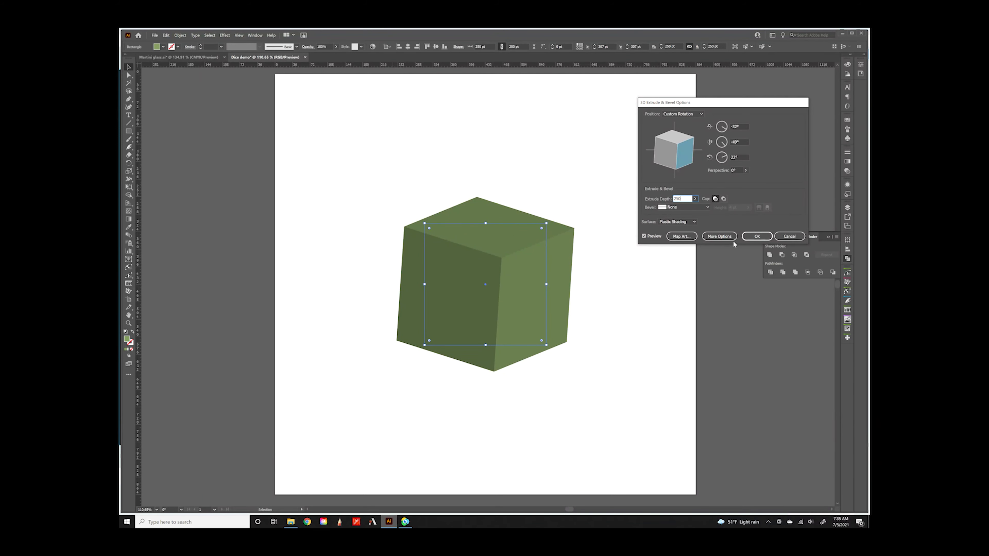
click(757, 237)
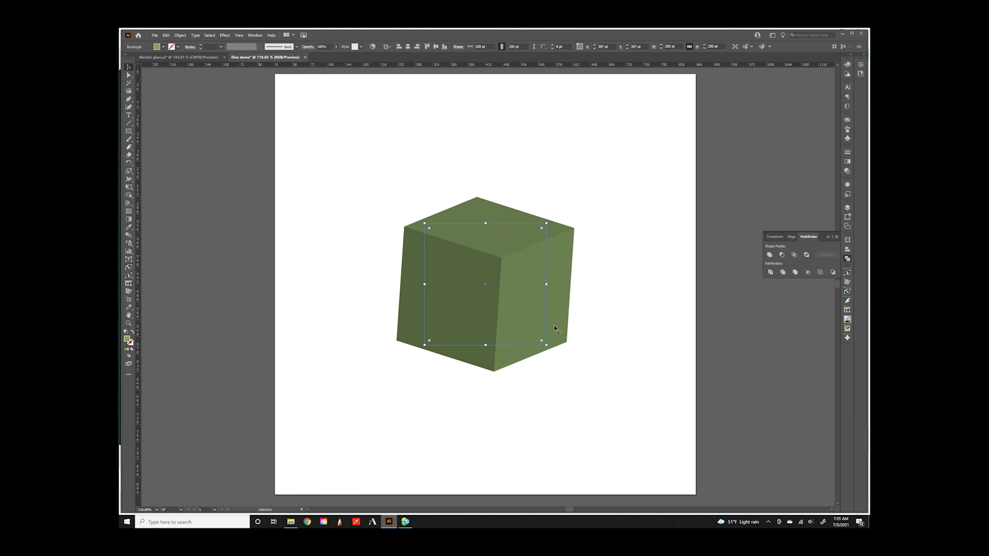
click(338, 230)
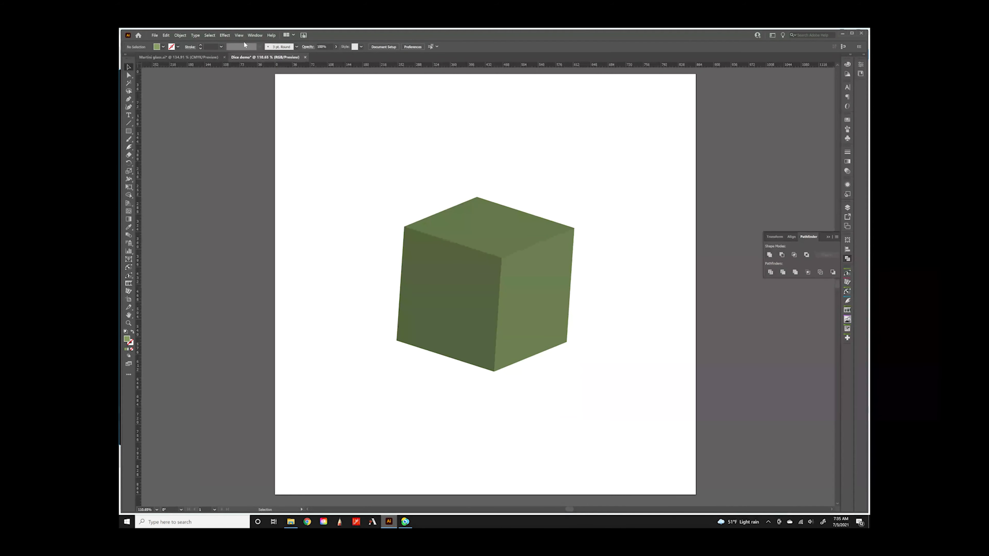
- Check the extruded cube's underlying path in outline mode and return to preview mode
click(239, 35)
click(245, 50)
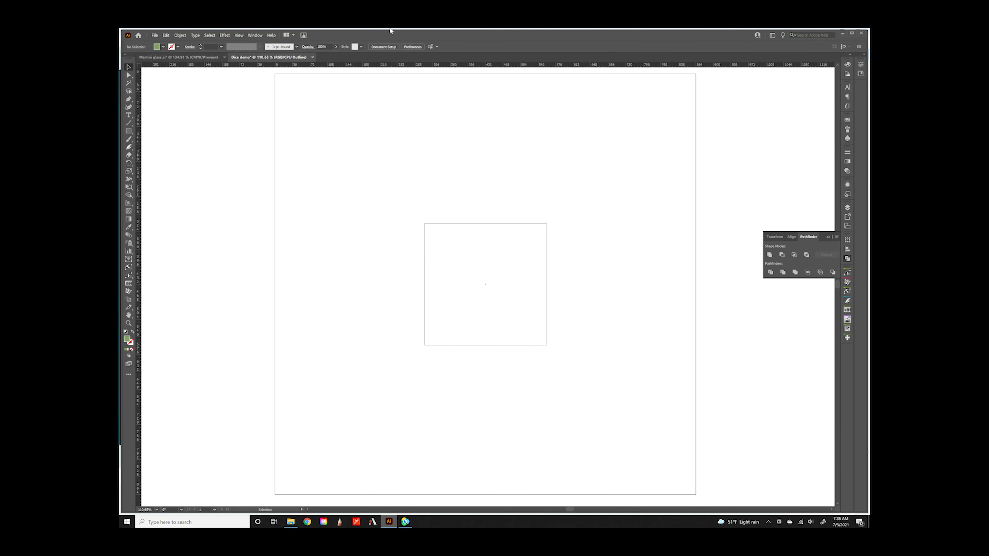
click(247, 36)
click(246, 49)
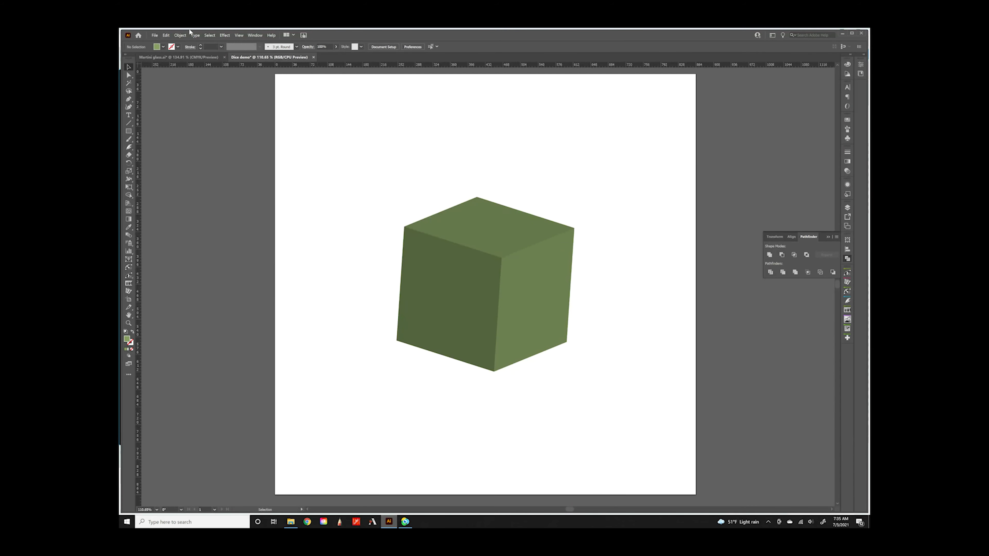
- Expand the appearance of the 3D cube into editable paths
click(498, 263)
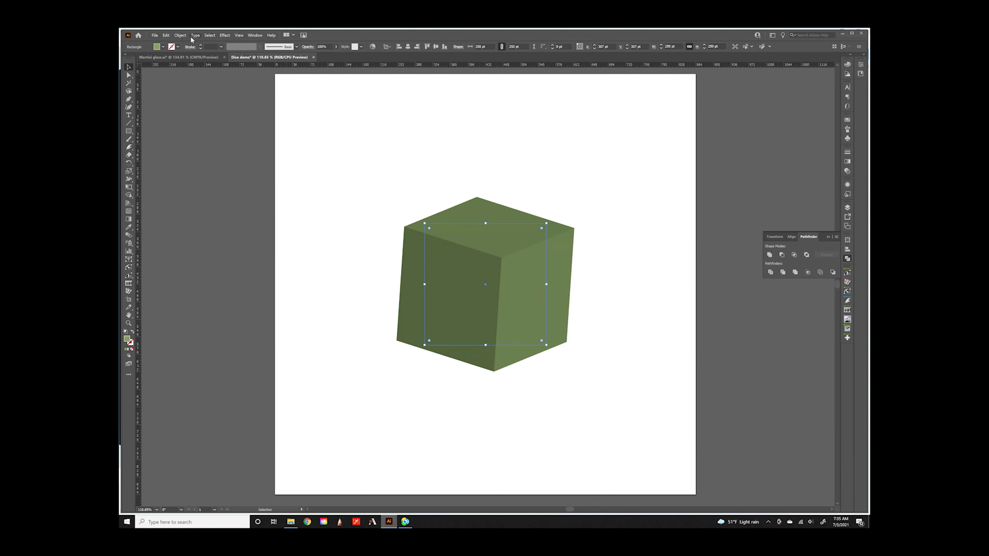
click(179, 35)
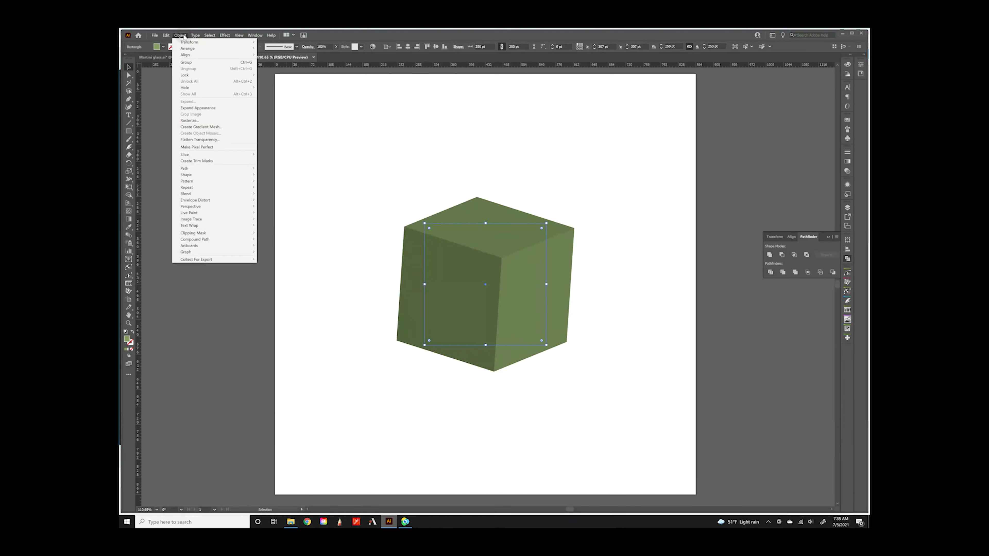
click(195, 111)
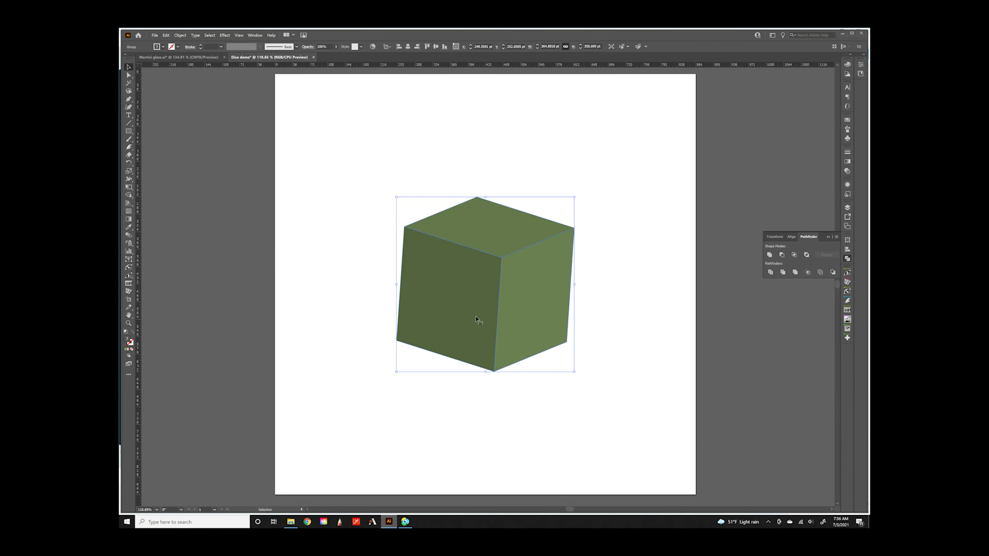
- Examine the expanded cube's face paths in outline mode and switch back to preview
click(239, 35)
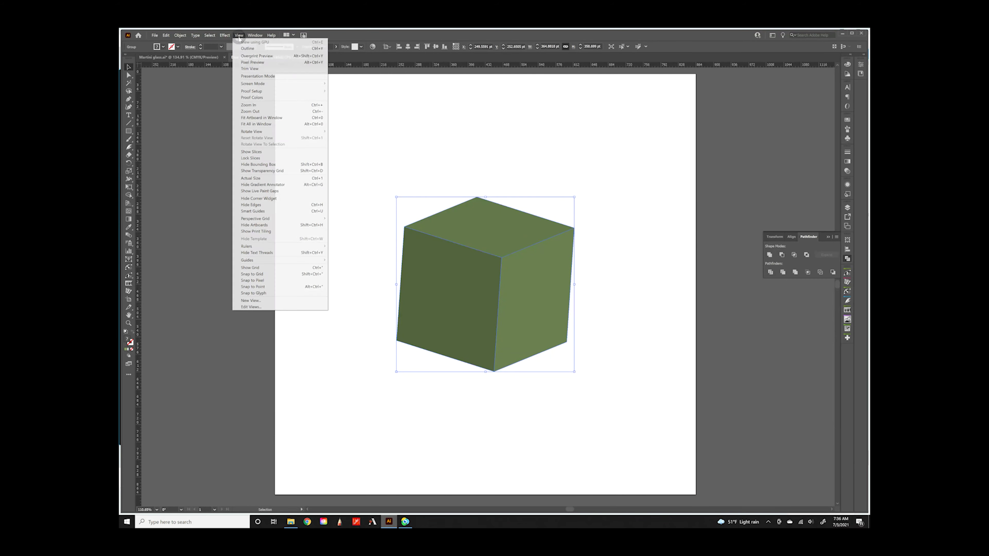
click(247, 48)
click(414, 181)
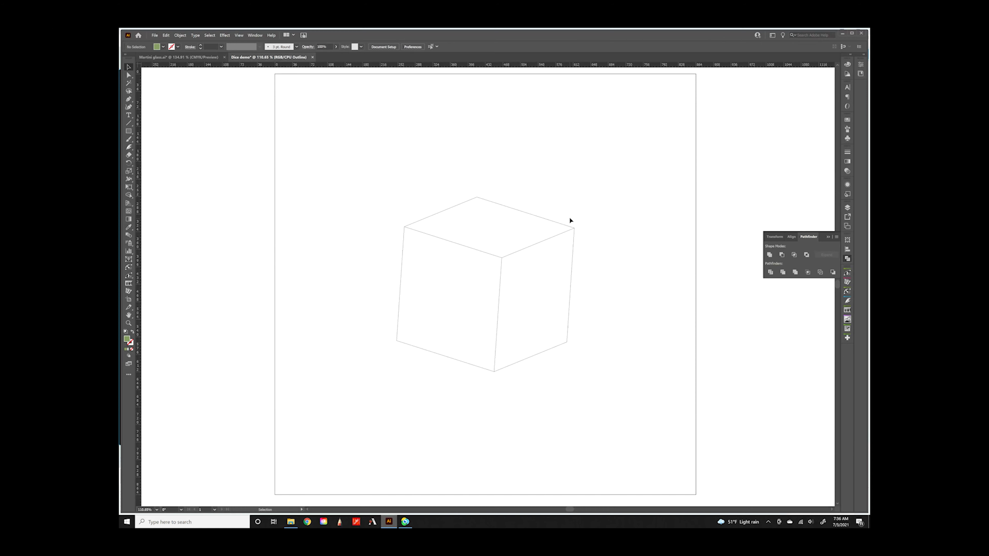
click(238, 35)
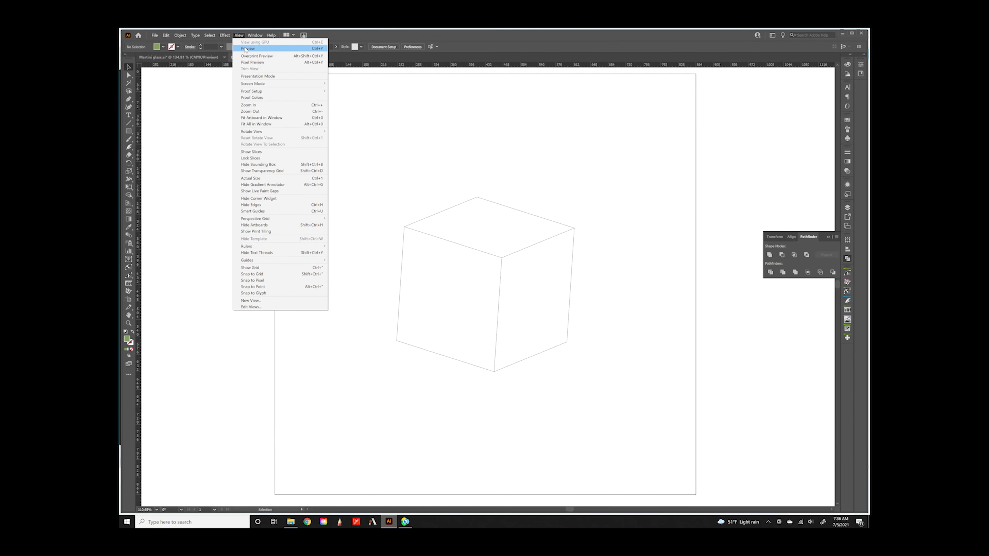
click(245, 48)
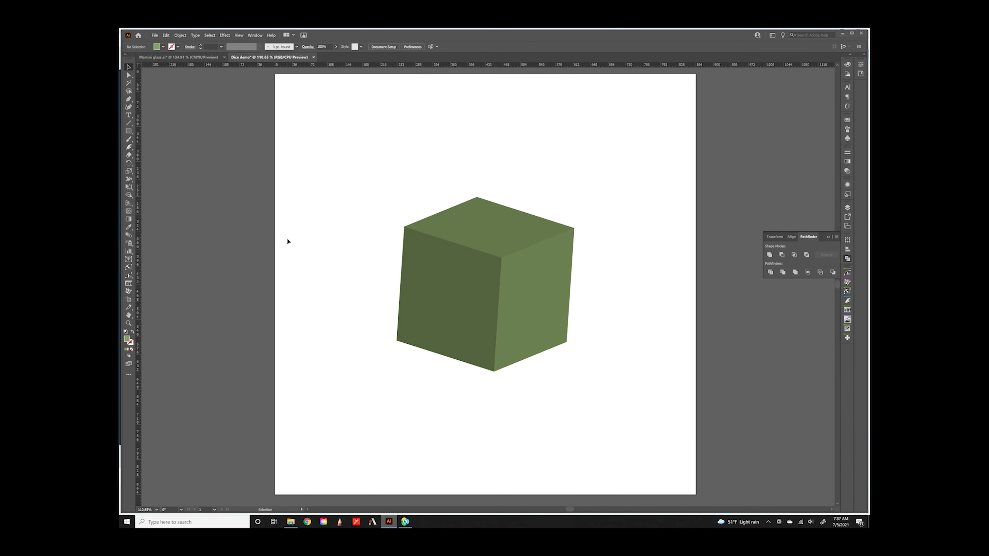
- Divide the expanded cube with Pathfinder and ungroup it into separate faces
click(474, 251)
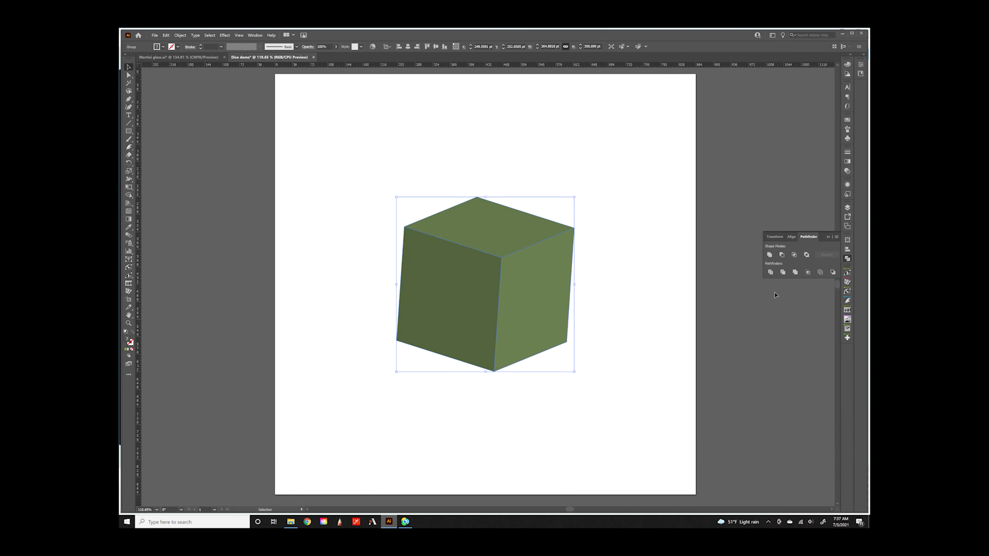
click(771, 275)
click(467, 228)
click(504, 244)
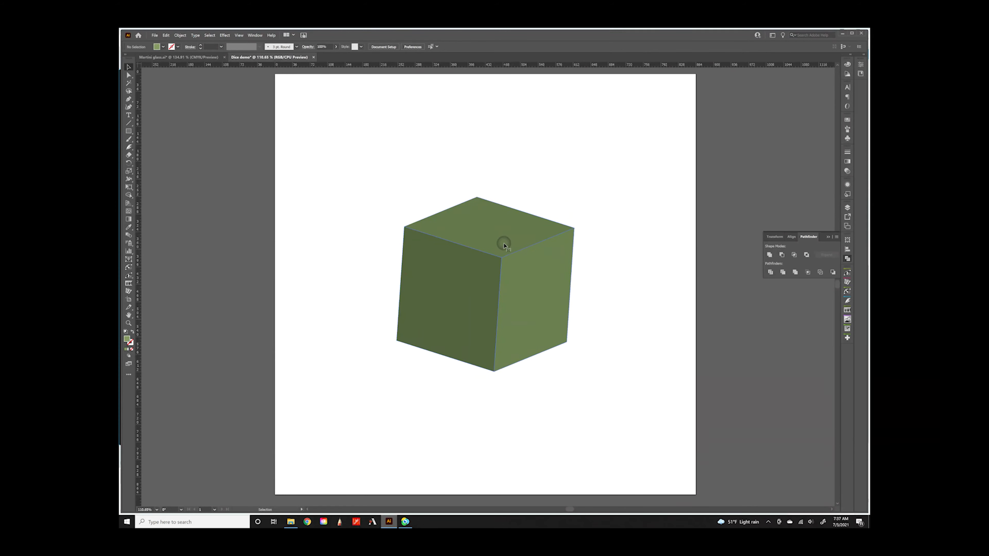
shift+click(459, 219)
click(505, 246)
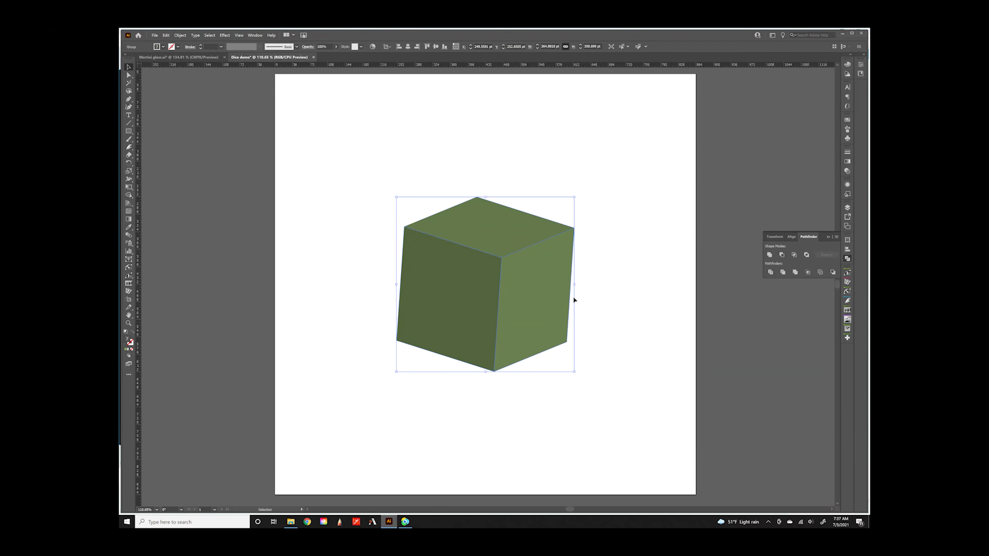
key(ctrl+shift+g)
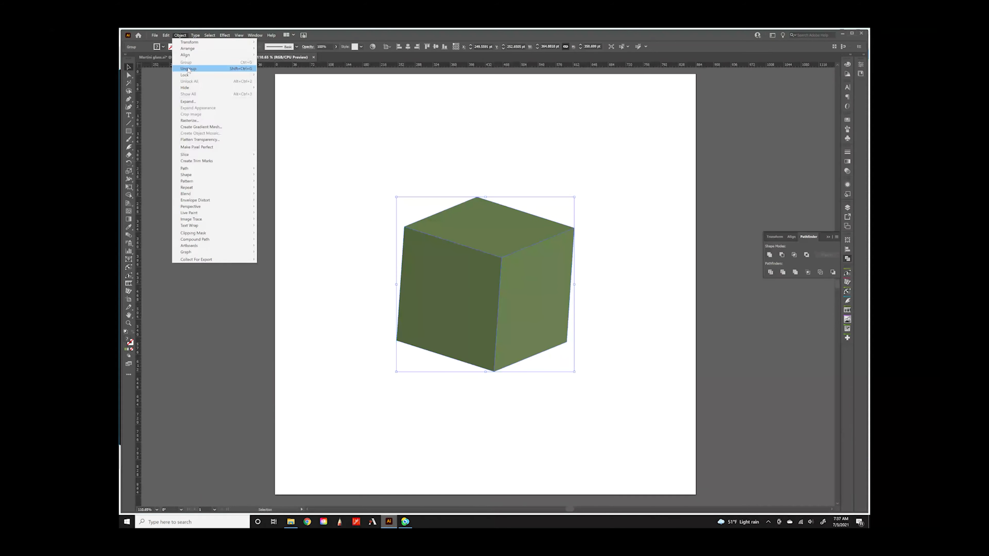
click(319, 134)
- Move the cube's three faces apart to test that they are separate, and undo the moves
drag(485, 221, 510, 172)
drag(464, 273, 424, 291)
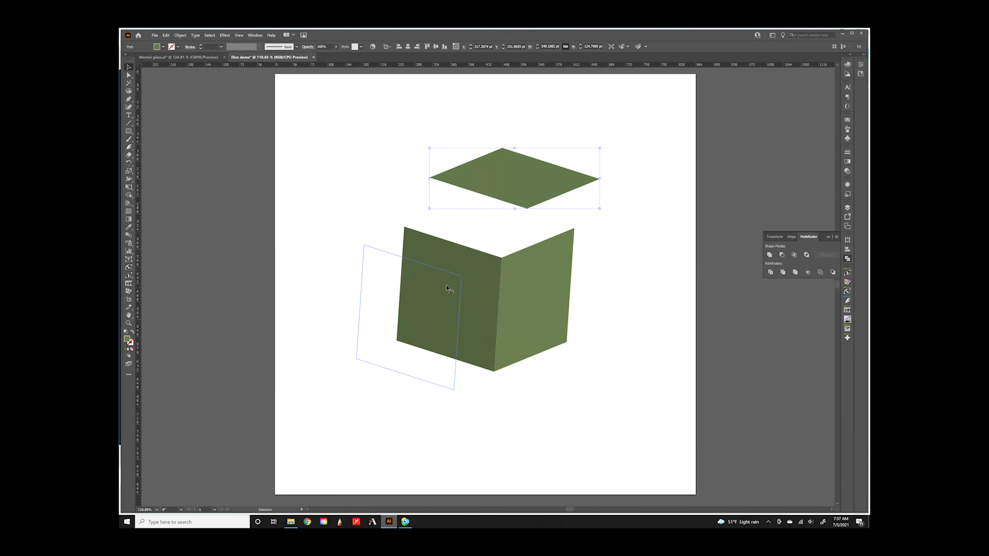
drag(450, 289, 424, 290)
drag(536, 276, 590, 311)
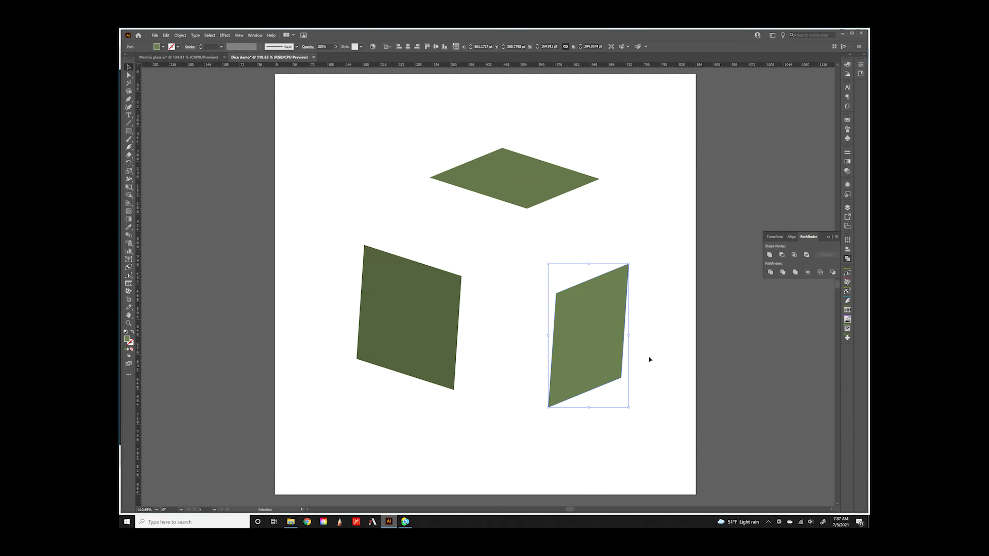
key(ctrl+z)
key(ctrl+z)
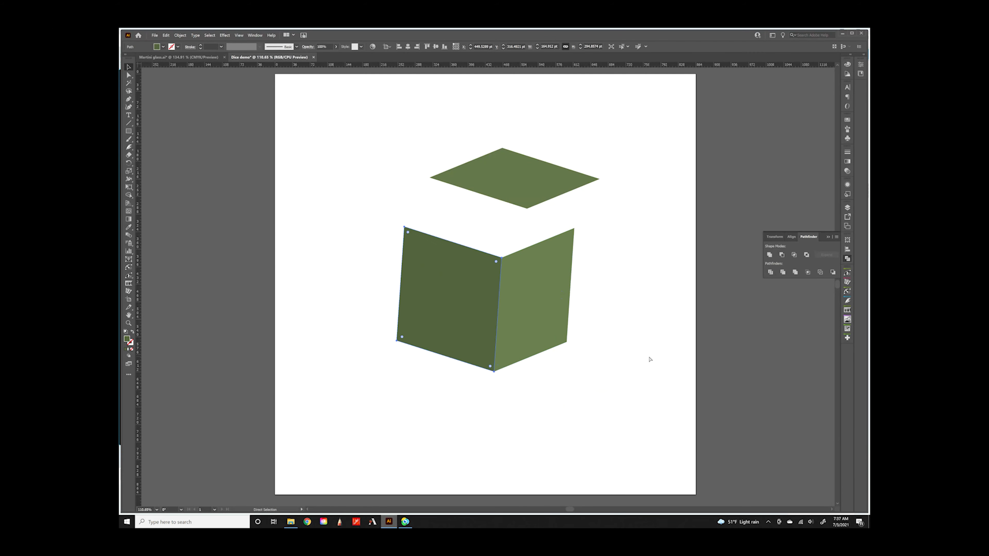
key(ctrl+z)
- Group the three cube faces back together
drag(352, 173, 627, 389)
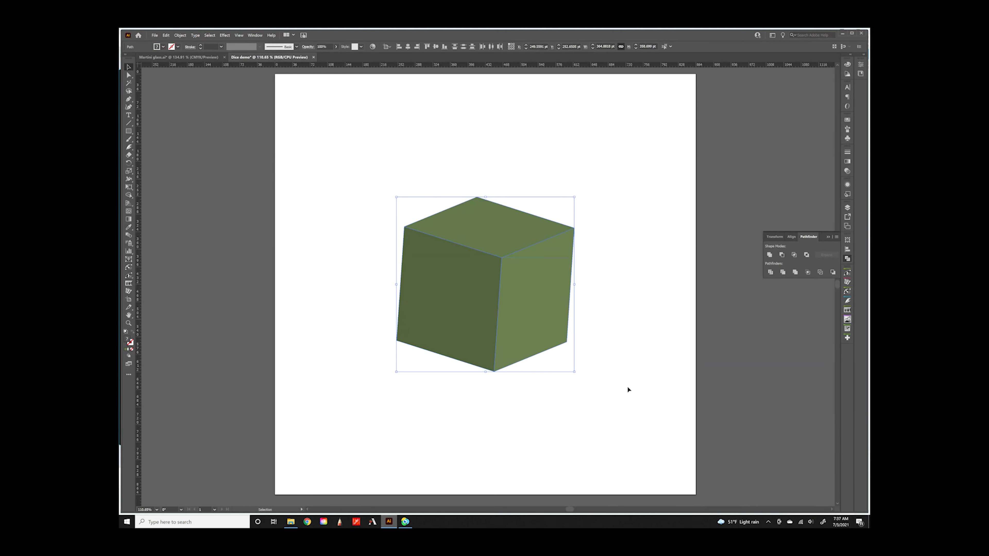
click(181, 36)
click(191, 63)
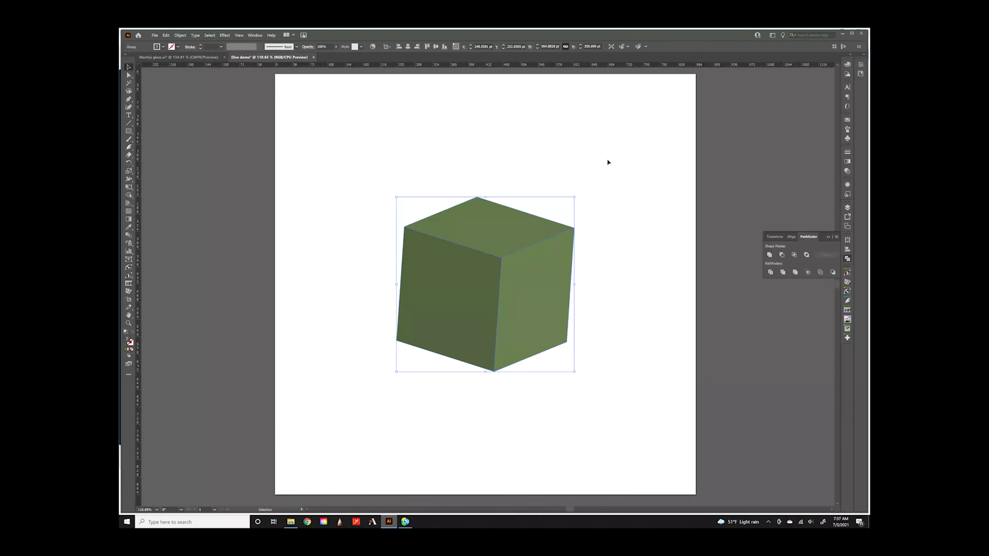
click(559, 152)
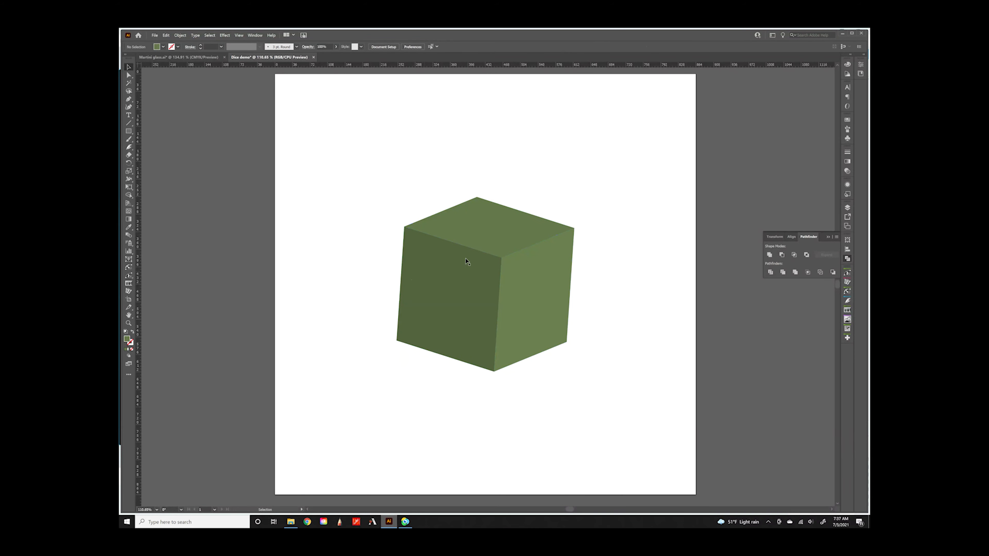
- Set the Magic Wand's fill color tolerance to 5 and test it on the cube's top face
click(128, 83)
double_click(129, 83)
double_click(200, 237)
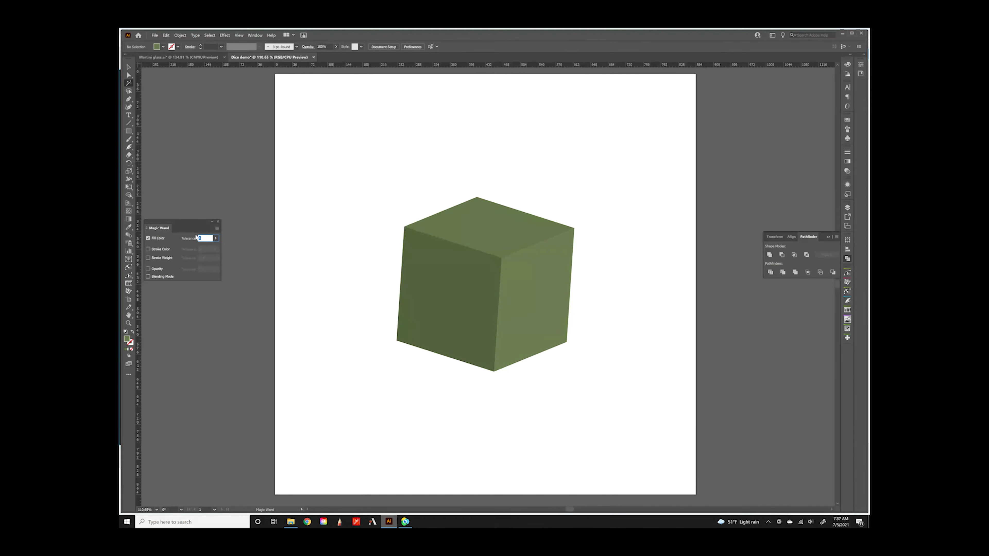
text(5)
click(480, 221)
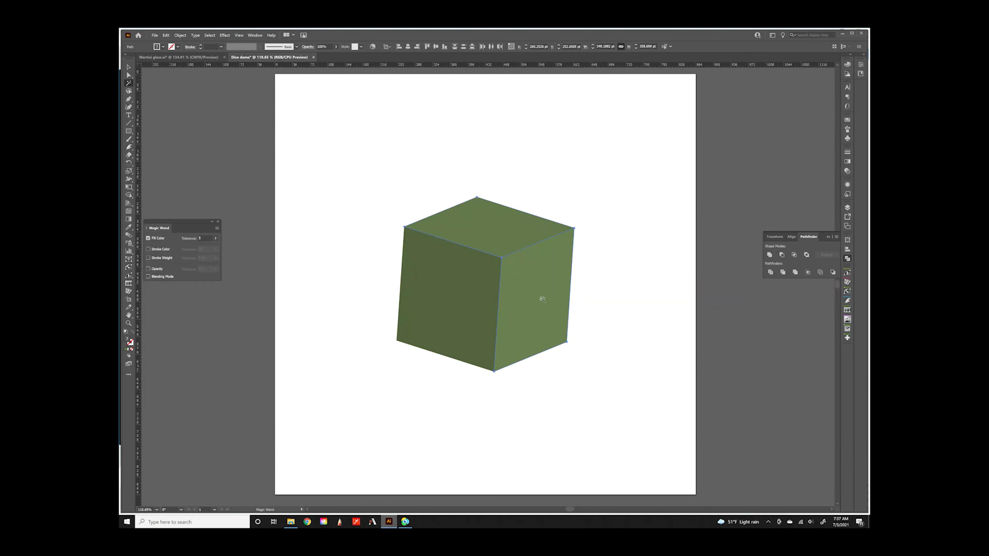
- Reduce the Magic Wand's fill color tolerance to 1 and select the top, right and left faces one at a time
click(204, 238)
click(475, 222)
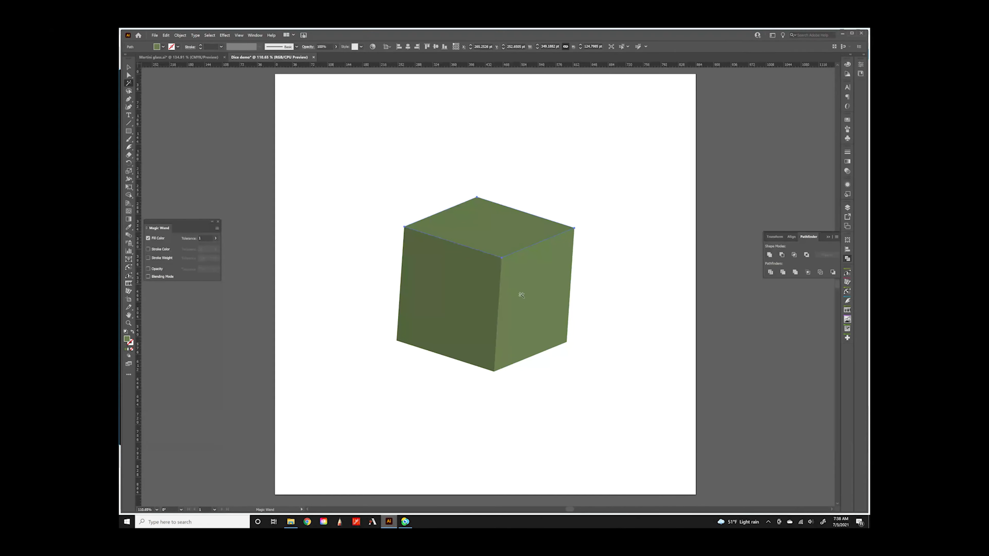
click(541, 284)
click(449, 290)
- Unite the pieces of each cube face into a single shape with Pathfinder, and group the three faces
click(771, 254)
click(769, 254)
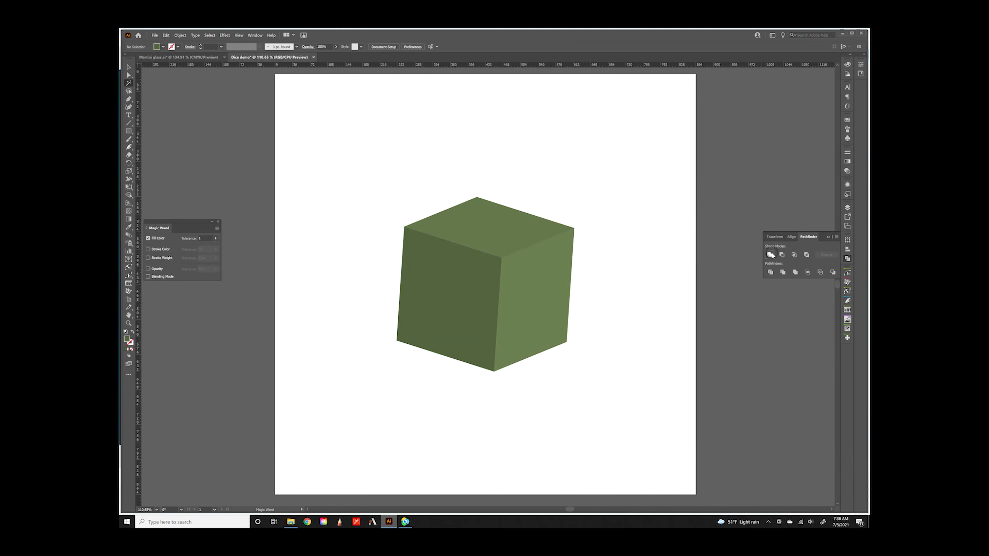
click(549, 283)
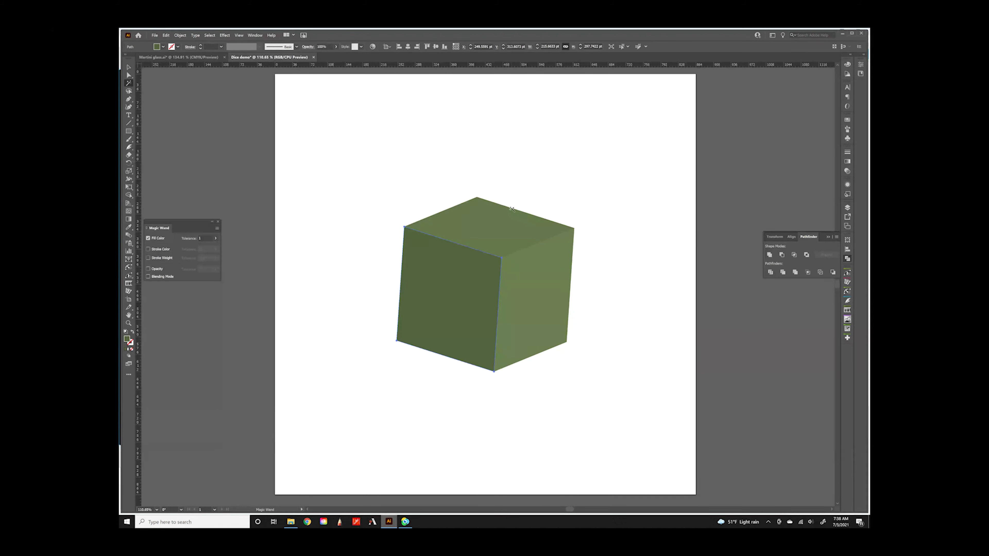
shift+click(493, 222)
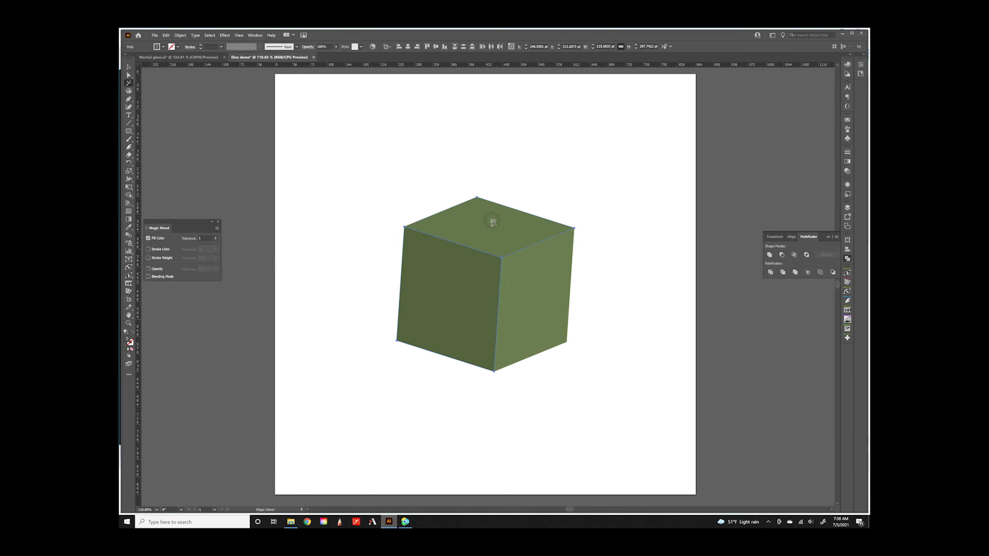
shift+click(536, 294)
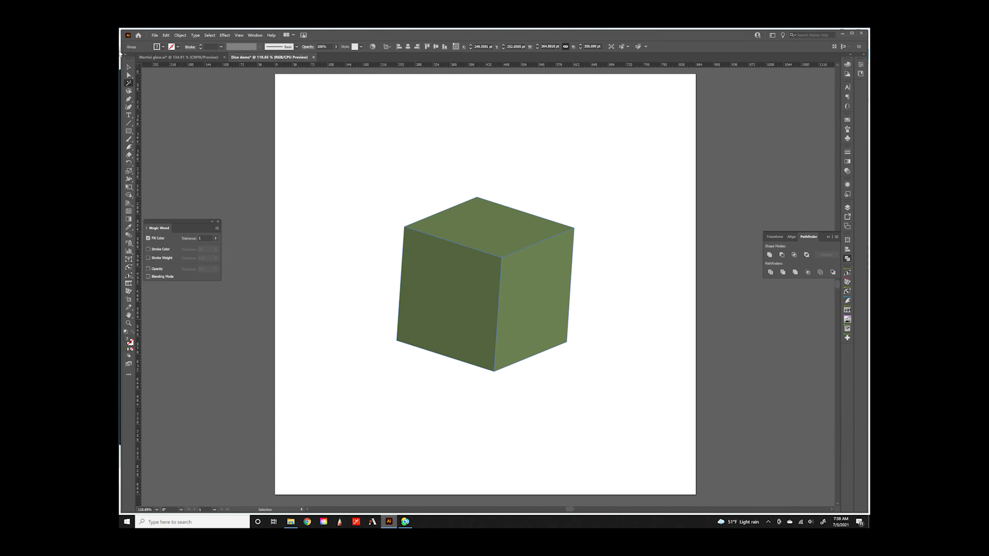
click(128, 67)
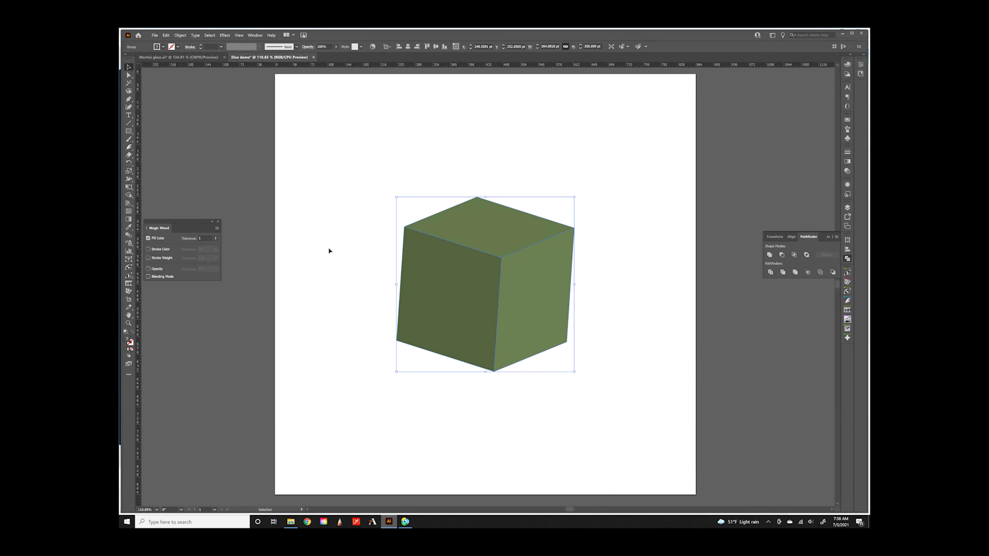
- Move the cube to the artboard's upper-left corner and toggle between Outline and Preview to inspect its paths
drag(468, 298, 270, 184)
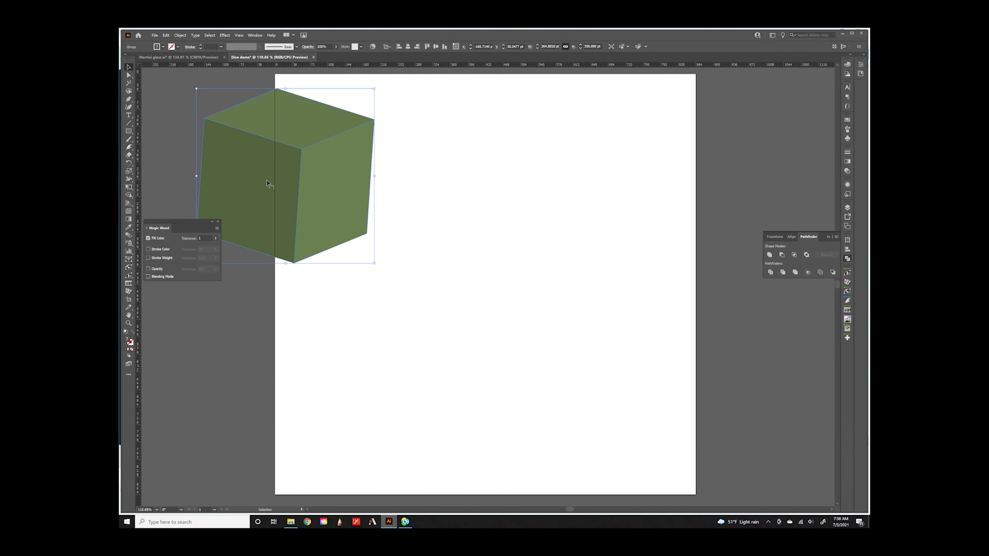
click(239, 35)
click(243, 50)
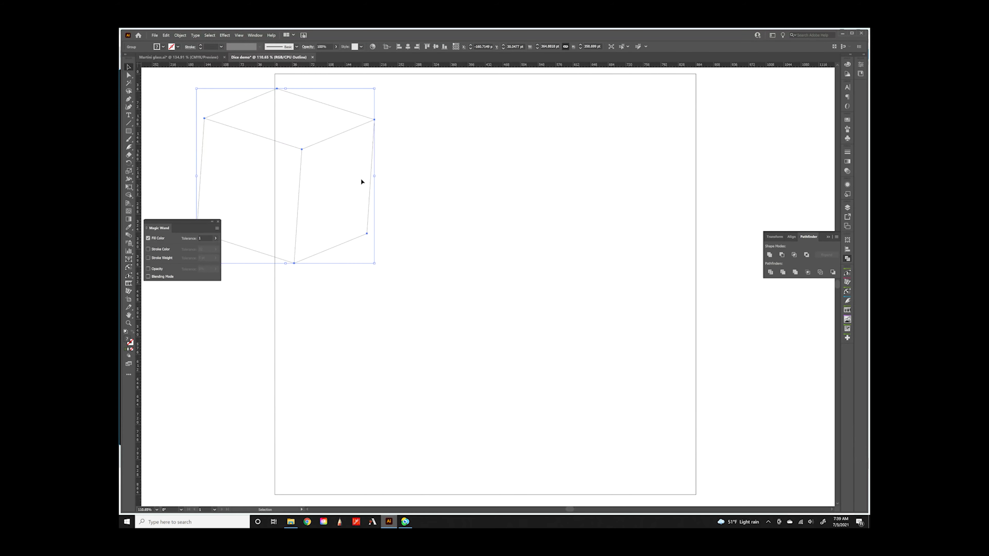
click(239, 35)
click(247, 46)
key(ctrl+y)
key(ctrl+y)
key(ctrl+y)
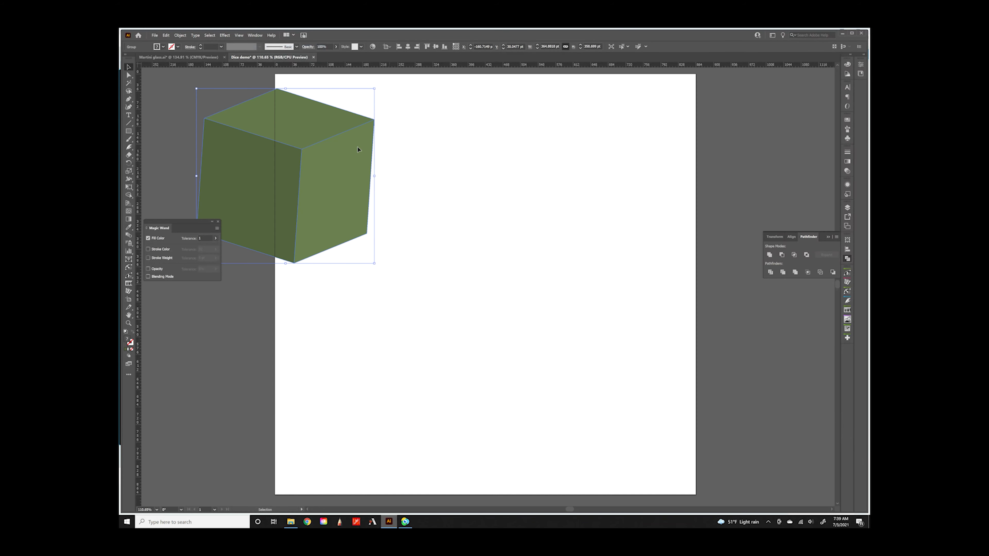
- Move the cube back onto the artboard, slightly below its center, and ungroup the three faces
drag(292, 118, 518, 273)
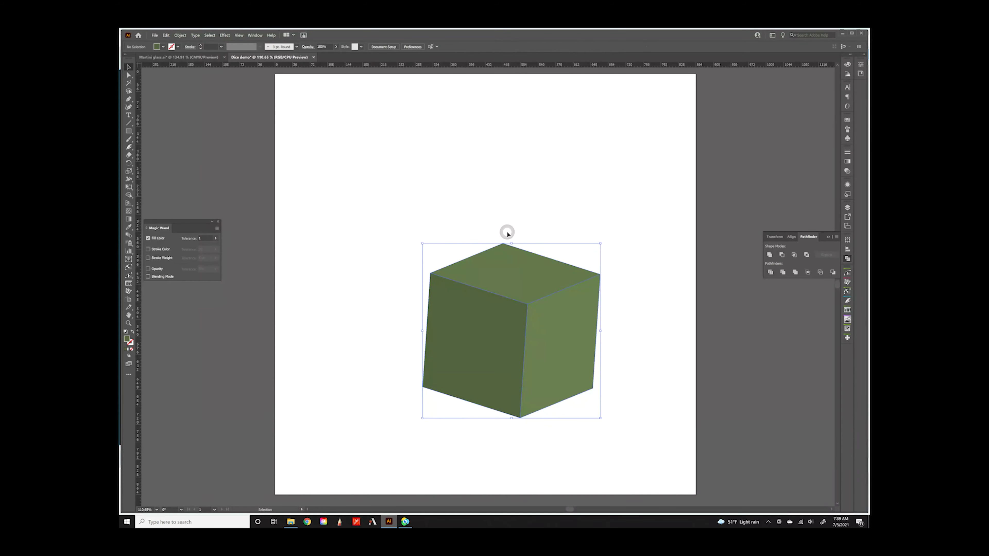
click(490, 191)
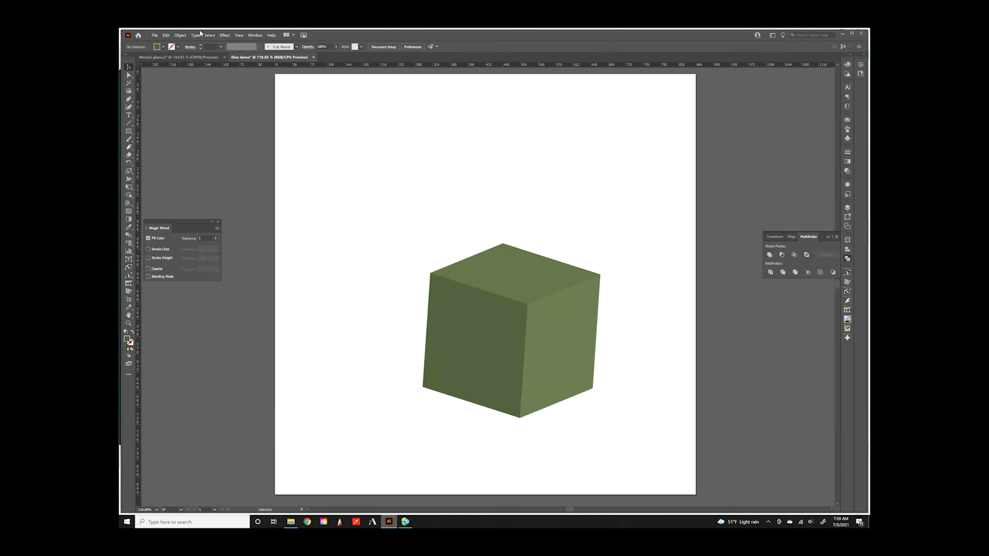
click(512, 277)
click(179, 35)
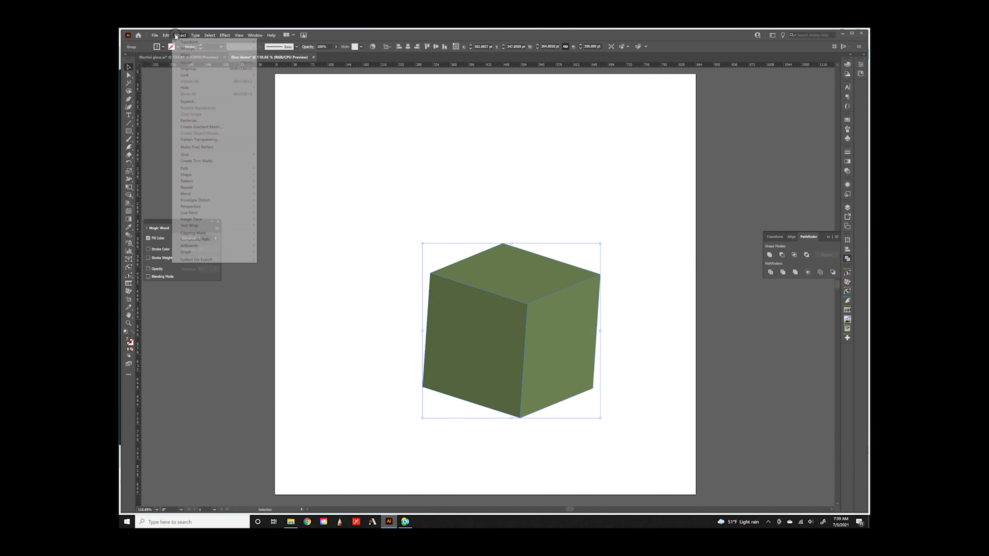
click(192, 69)
click(511, 175)
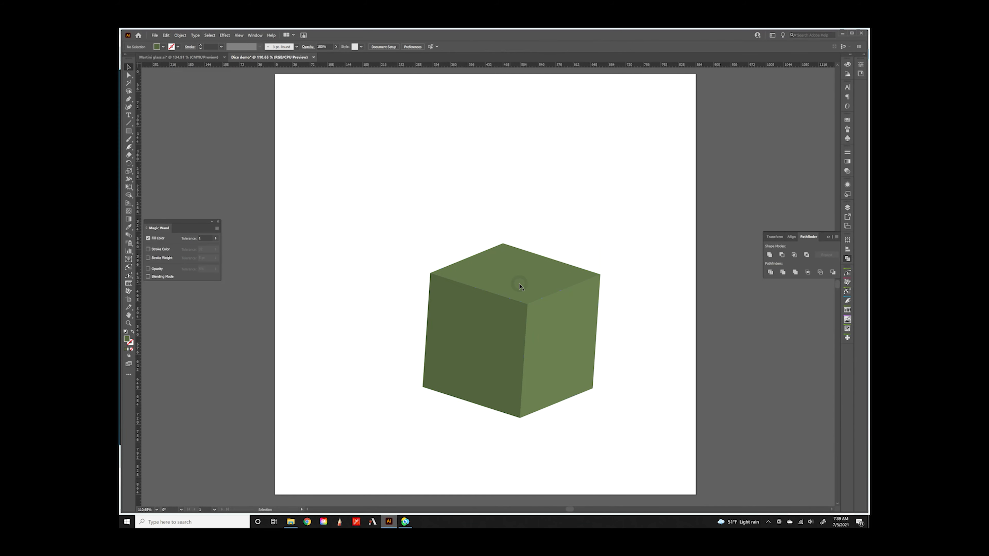
- Lift the top face off the cube and switch to Outline view to inspect it, and undo the face's move
drag(518, 283, 524, 223)
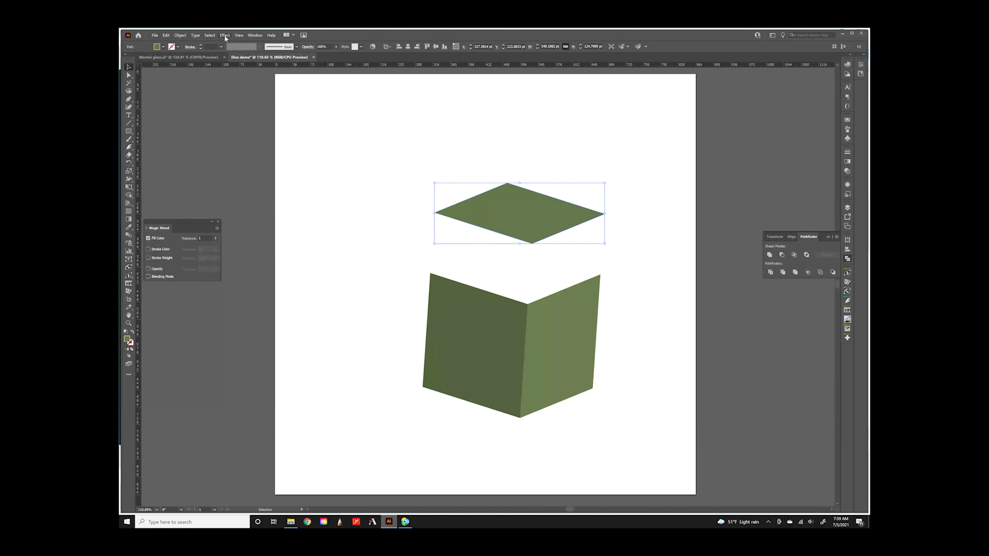
click(238, 35)
click(249, 49)
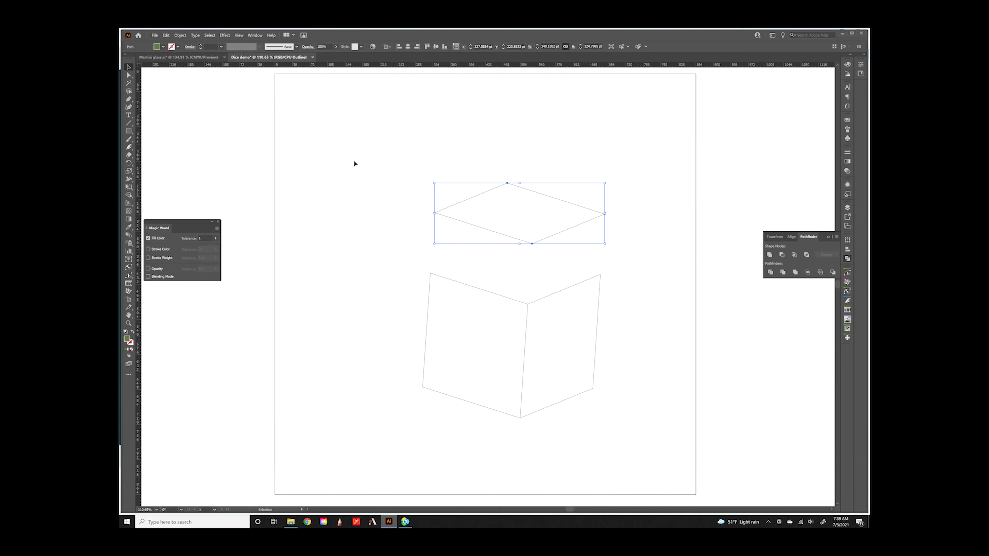
key(ctrl+z)
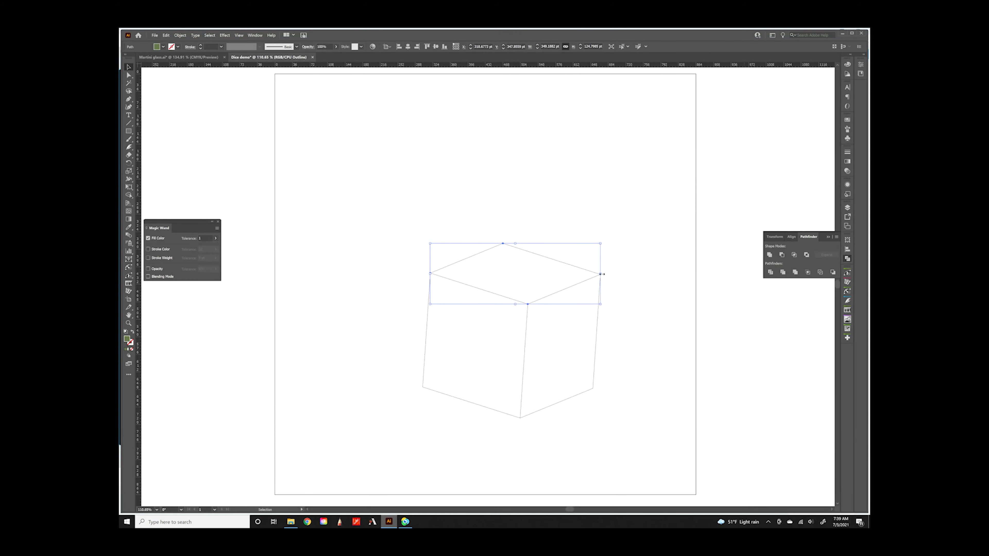
click(402, 210)
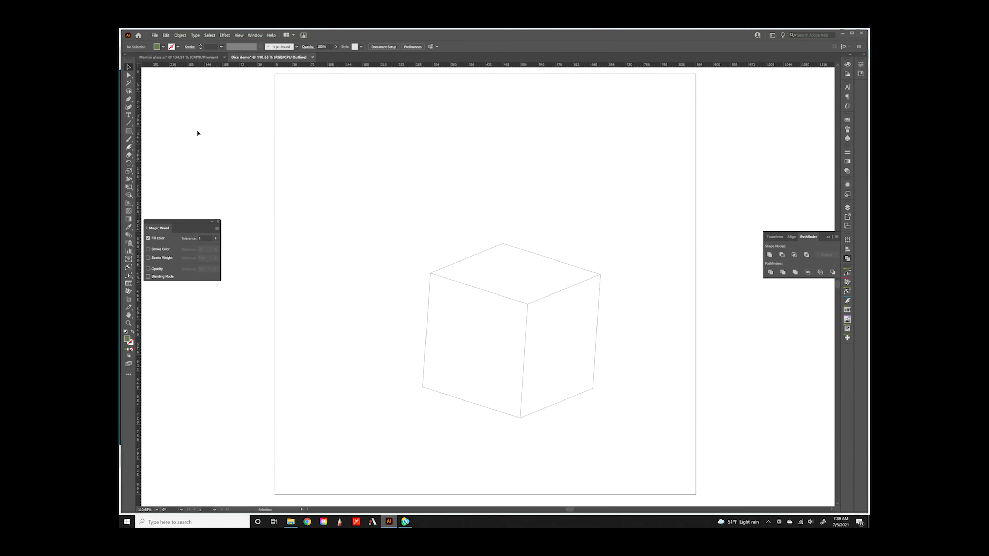
- Group the three cube faces and convert them to line segments with the Pathfinder Outline operation
click(180, 35)
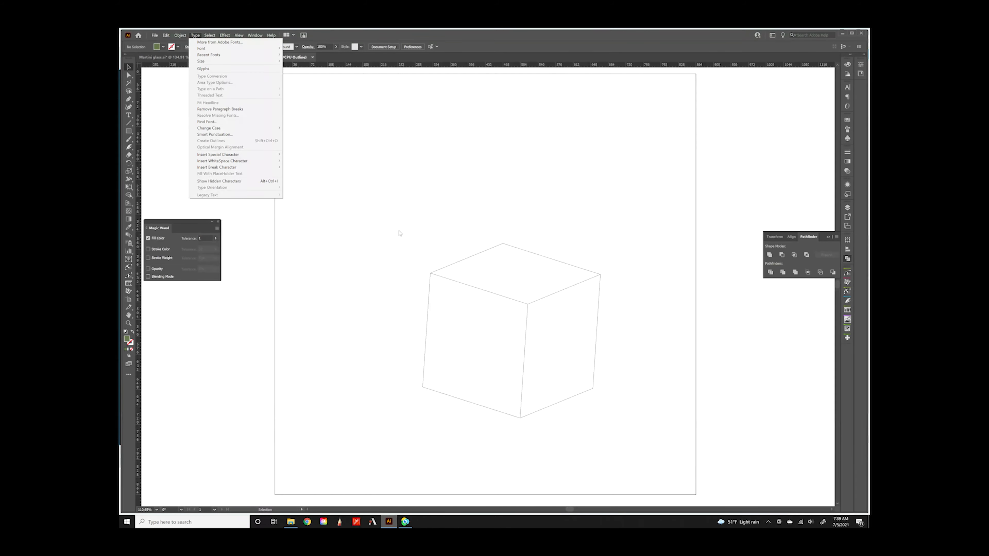
click(413, 218)
drag(413, 218, 607, 454)
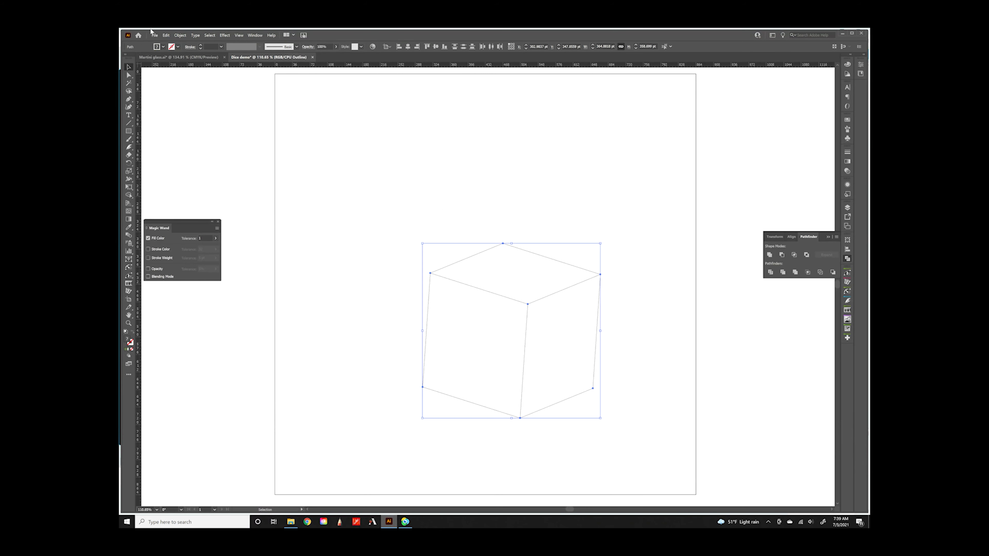
click(181, 35)
click(186, 62)
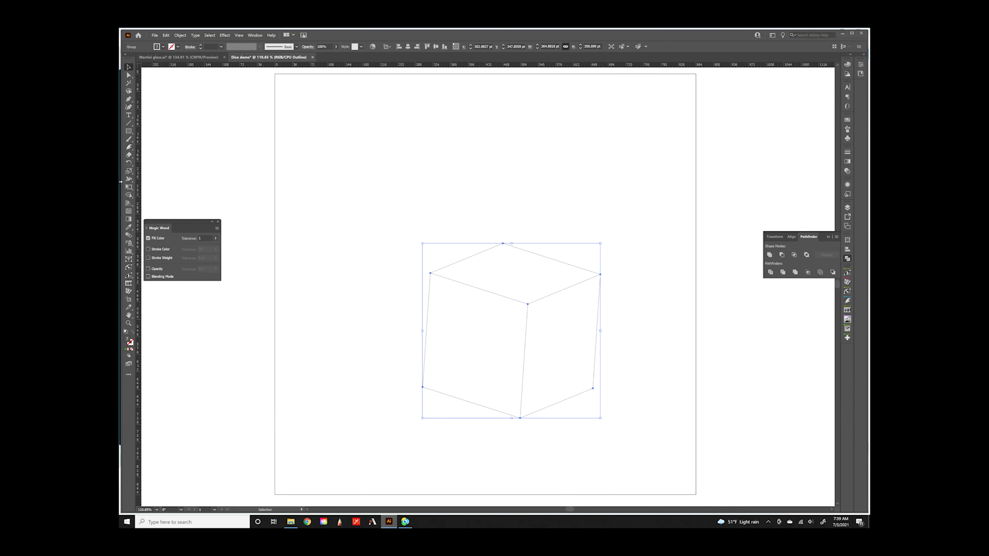
click(820, 273)
click(453, 283)
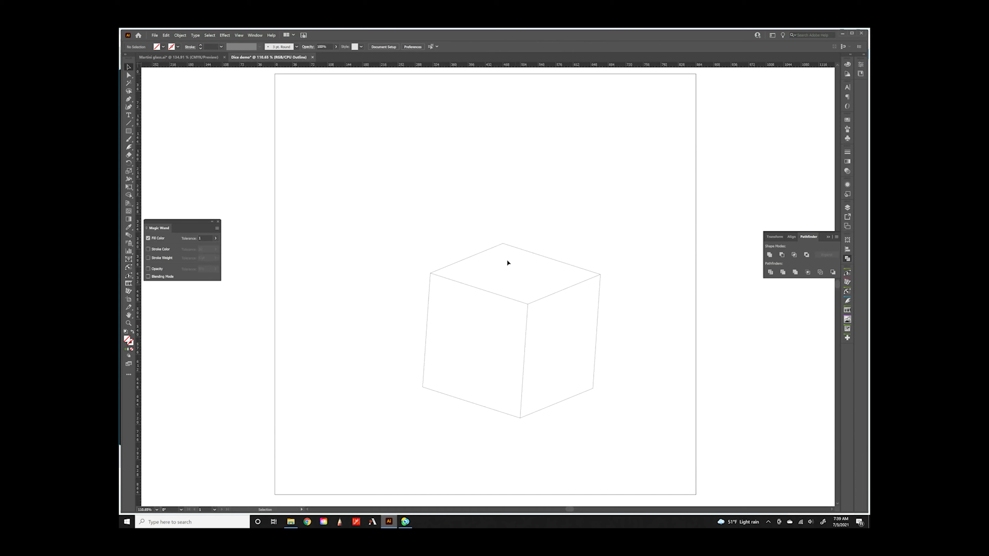
- Ungroup the cube's line segments
drag(369, 200, 636, 416)
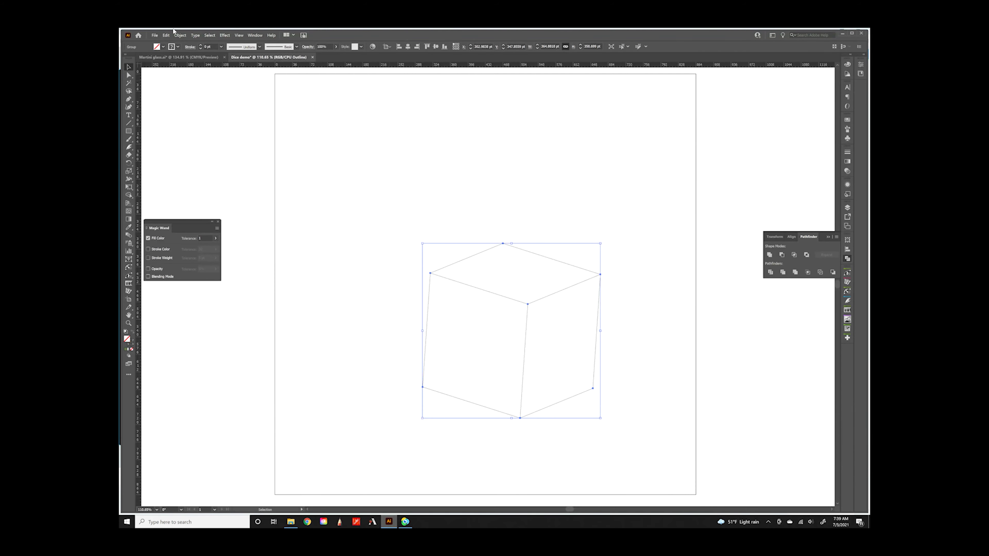
click(180, 35)
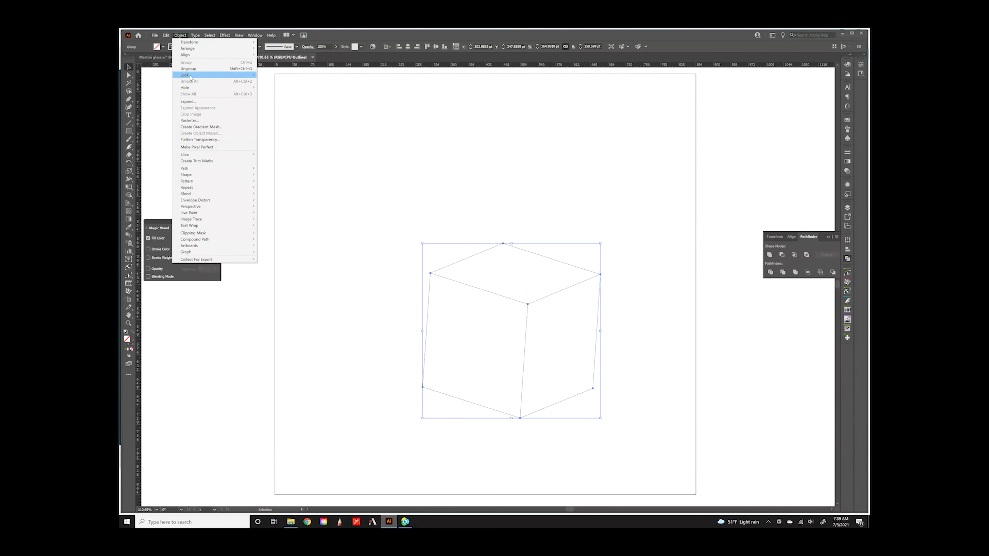
click(202, 76)
click(180, 36)
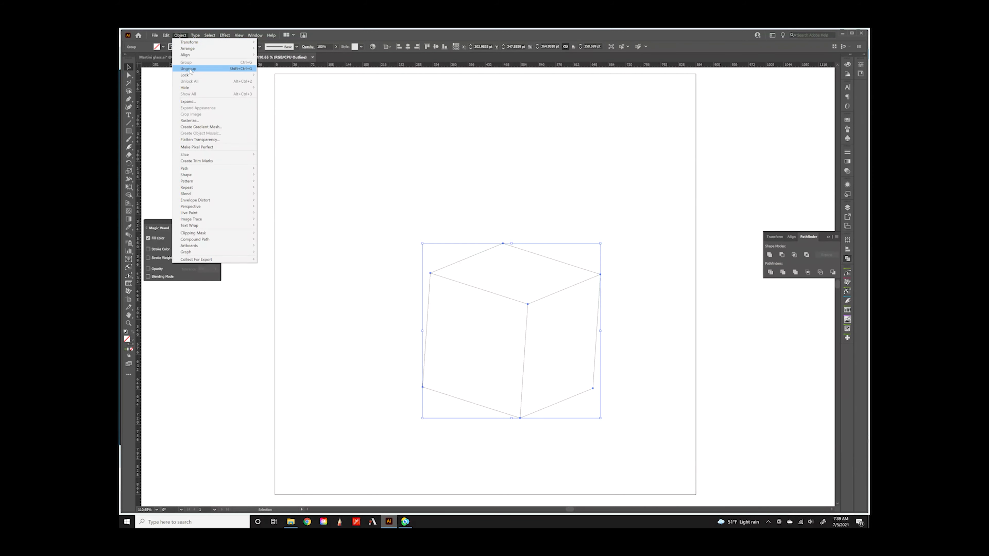
click(199, 69)
- Move the cube's upper back edges and its inner edges apart to test that they are separate, and undo the moves
click(498, 234)
drag(479, 240, 542, 180)
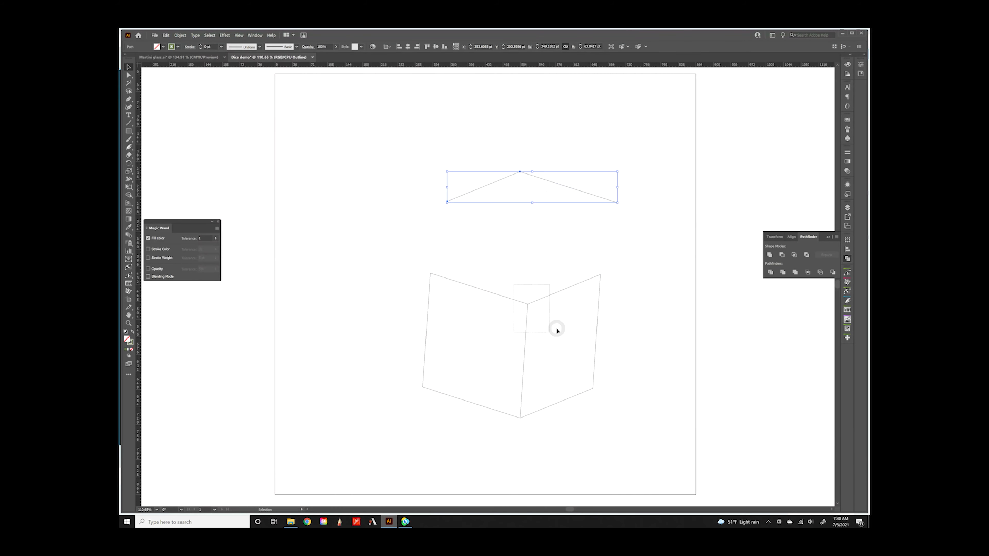
click(525, 305)
drag(435, 226, 431, 223)
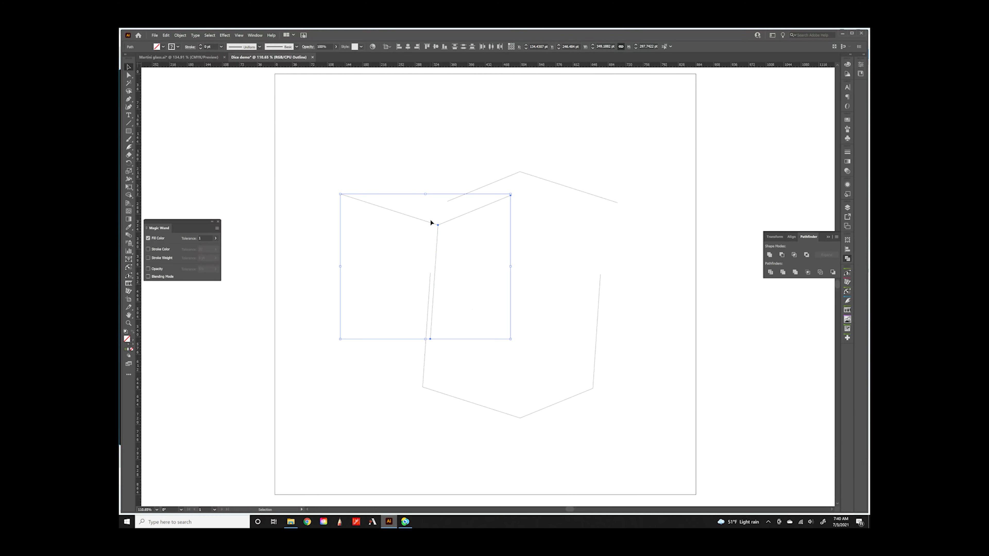
key(ctrl+z)
key(ctrl+z)
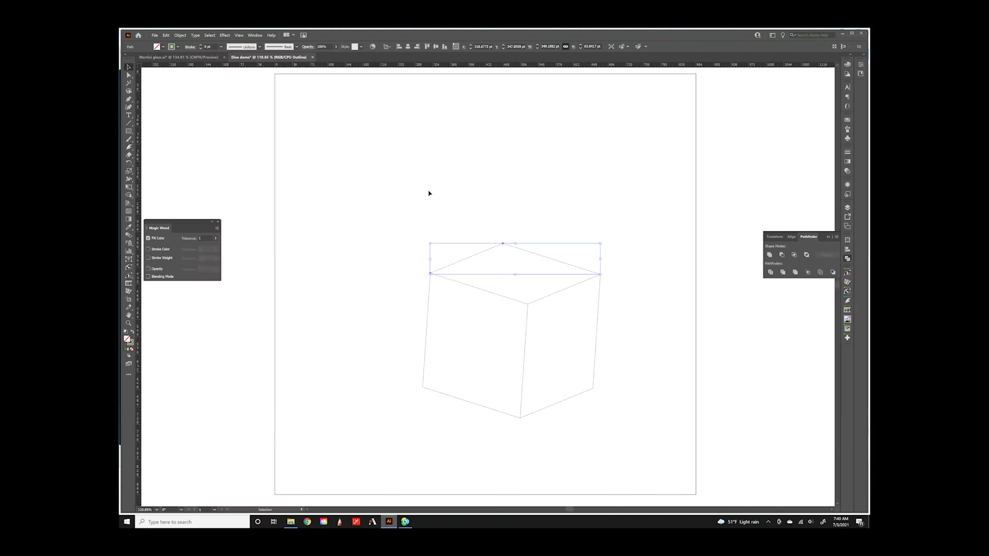
- Group all the cube's line segments again and return to Preview mode
drag(387, 226, 652, 421)
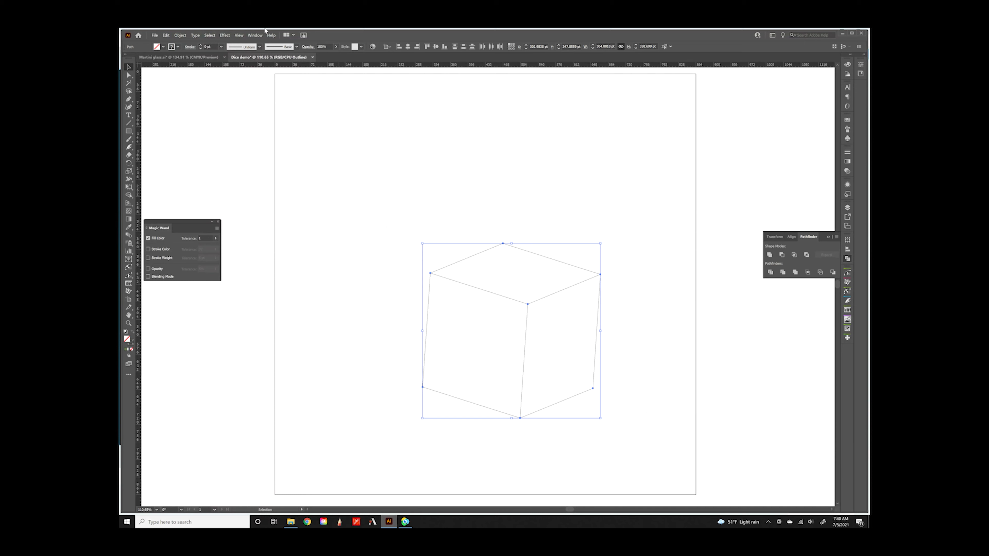
click(180, 36)
click(186, 62)
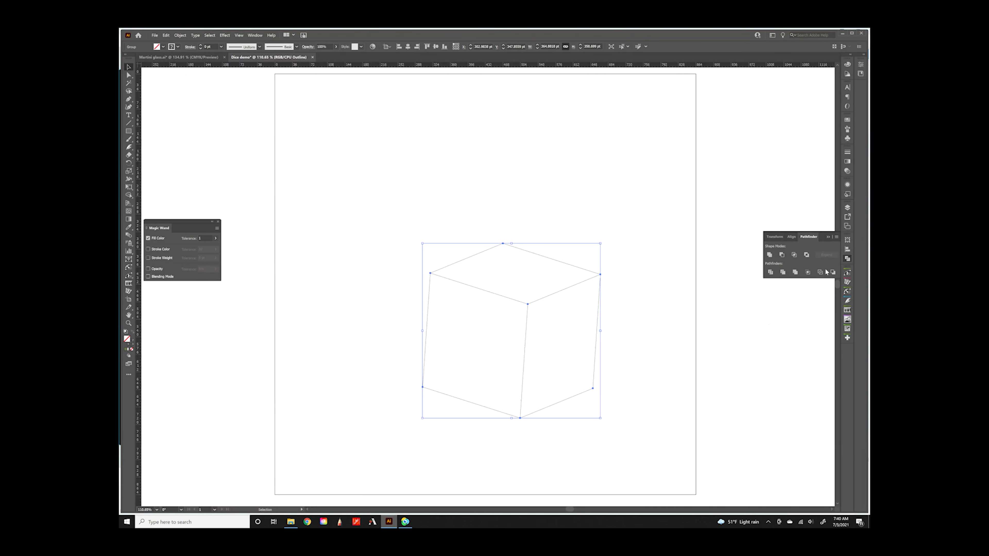
click(239, 35)
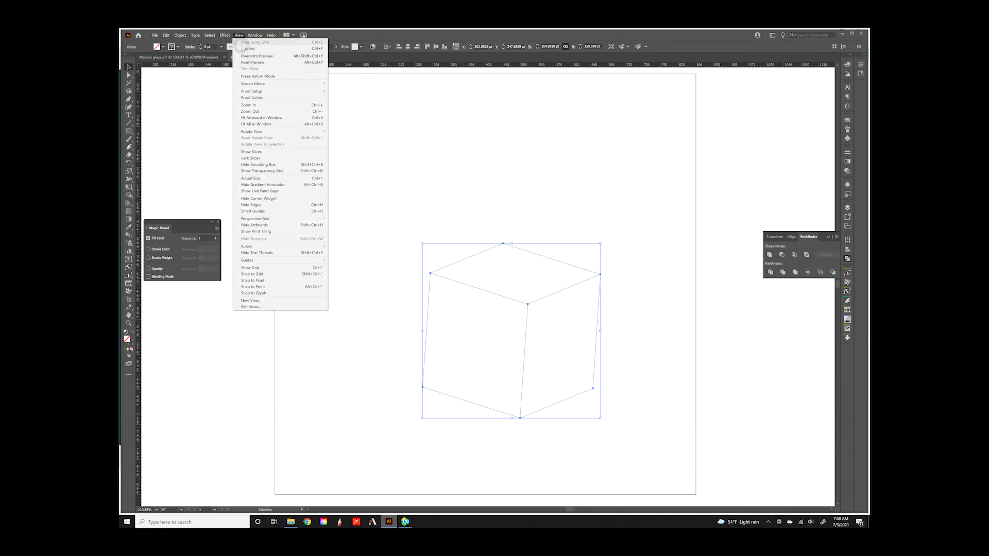
click(250, 42)
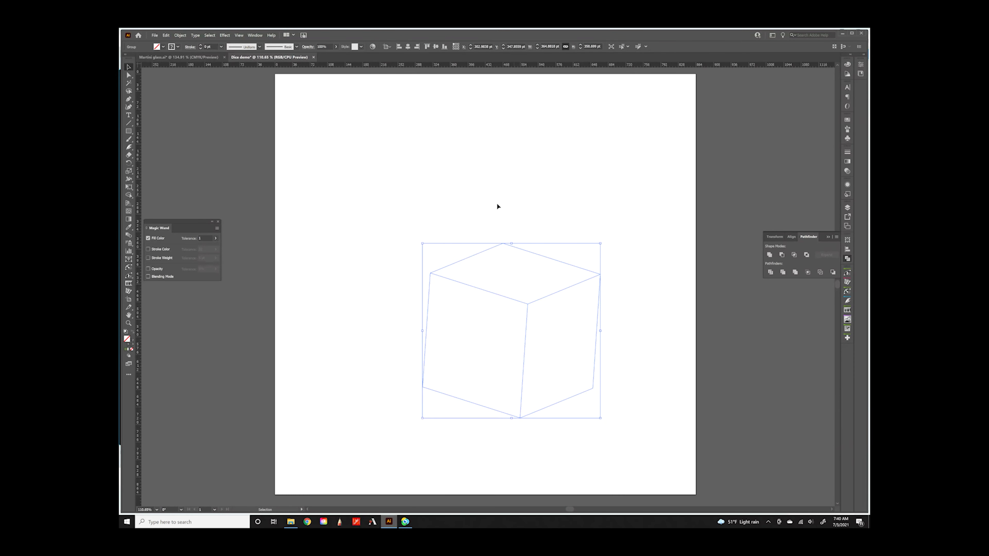
click(497, 204)
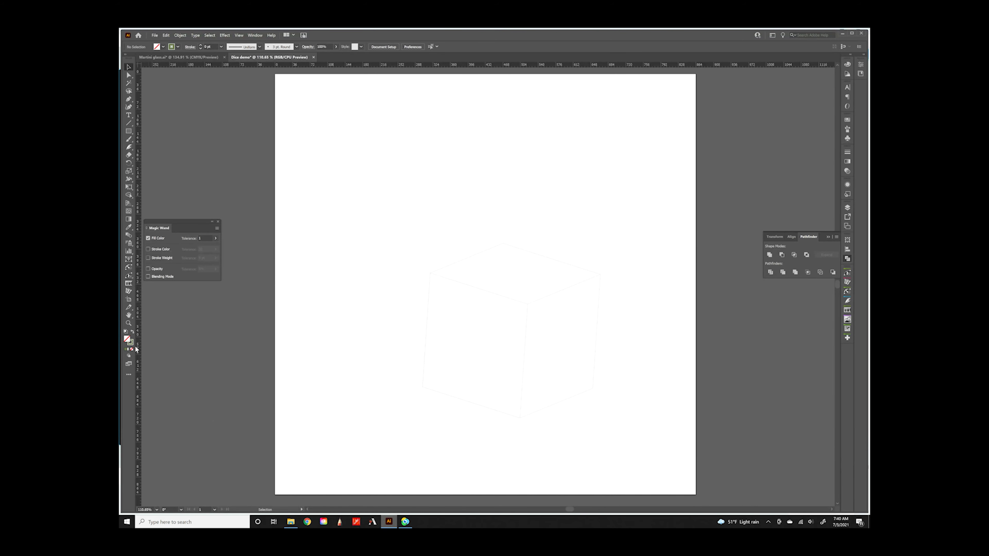
- Give the cube's lines the default 1 pt black stroke with no fill, and shift the cube left on the artboard
drag(391, 238, 638, 422)
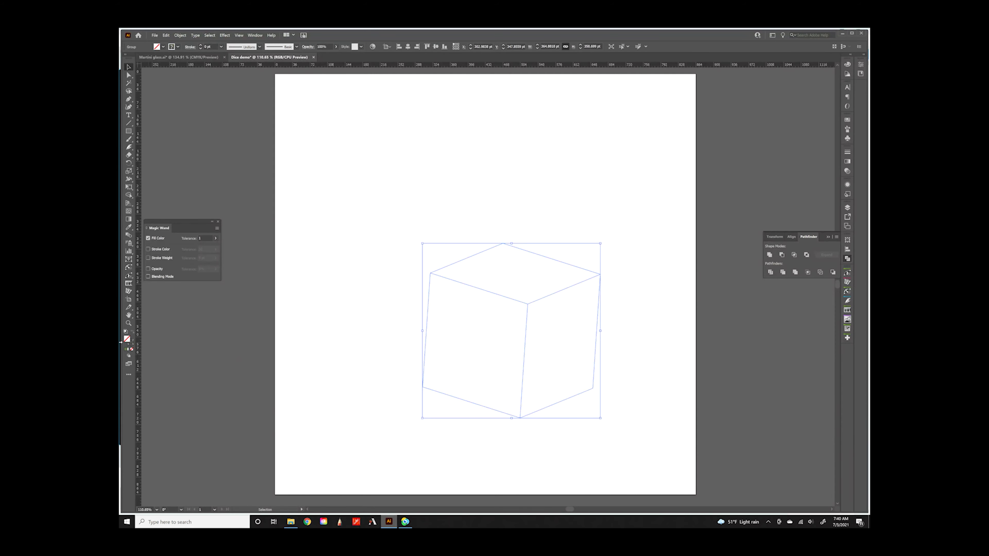
click(126, 332)
click(132, 350)
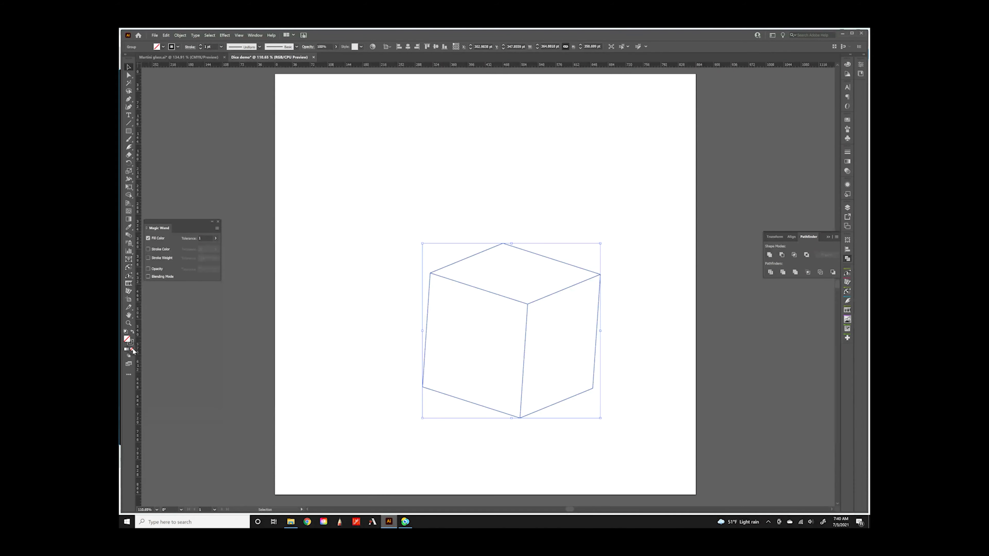
click(315, 276)
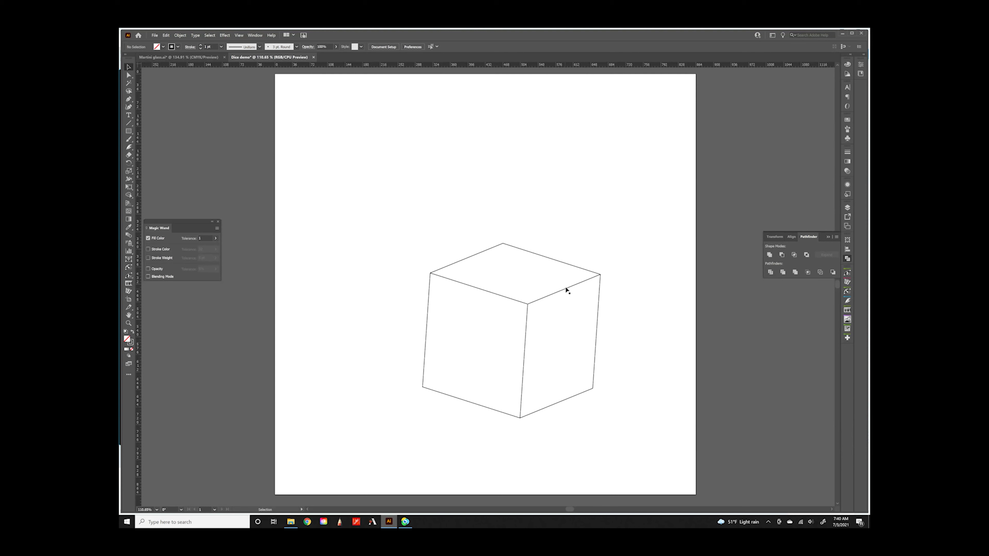
drag(566, 290, 509, 290)
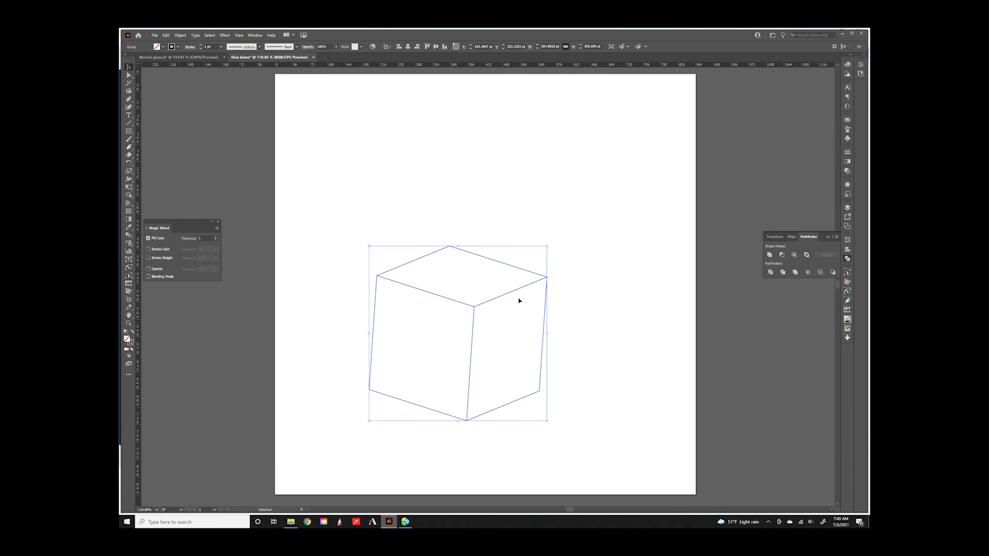
- Duplicate the line cube beside the original, rotate the copy about 25° counterclockwise, and move it to overlap the original's right side
drag(462, 305, 601, 289)
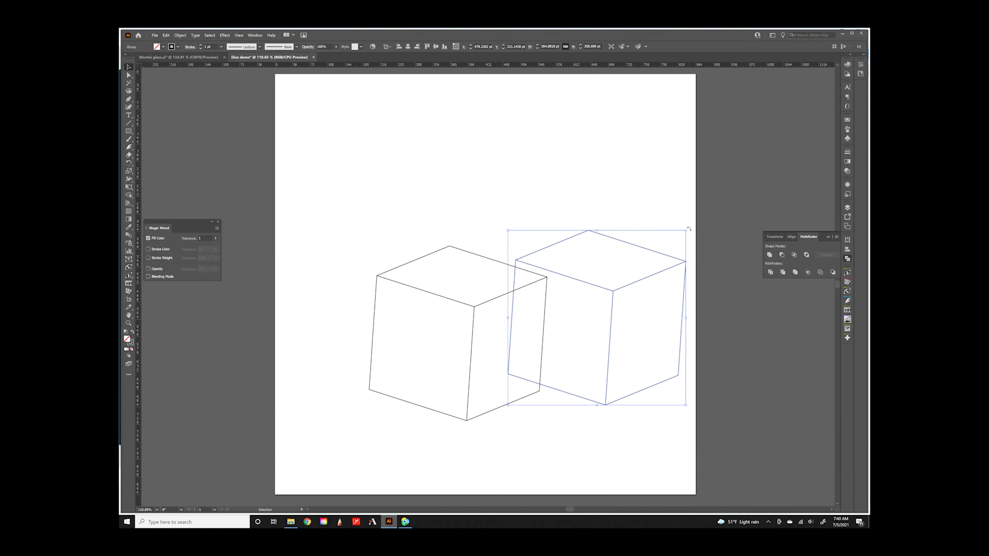
drag(689, 228, 638, 204)
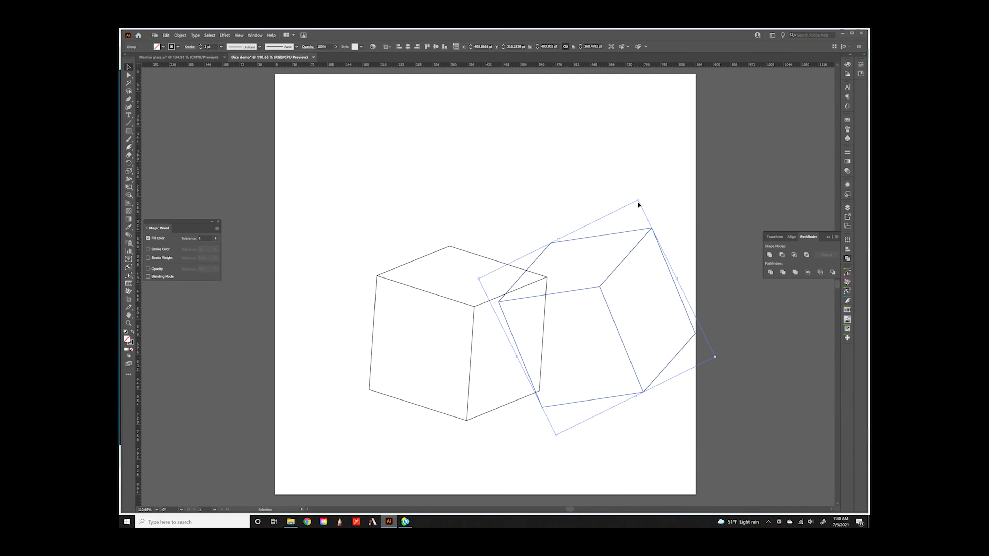
drag(612, 273, 593, 253)
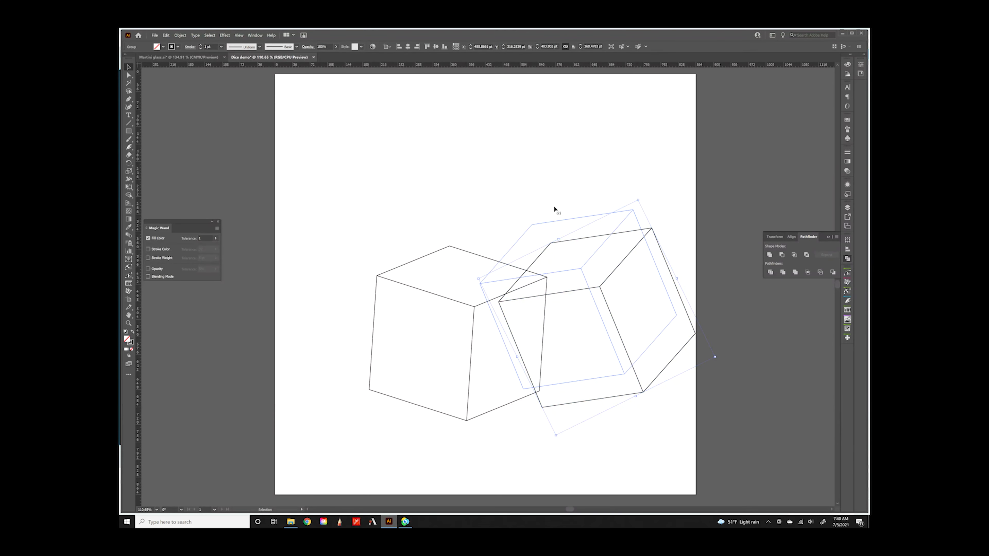
click(521, 179)
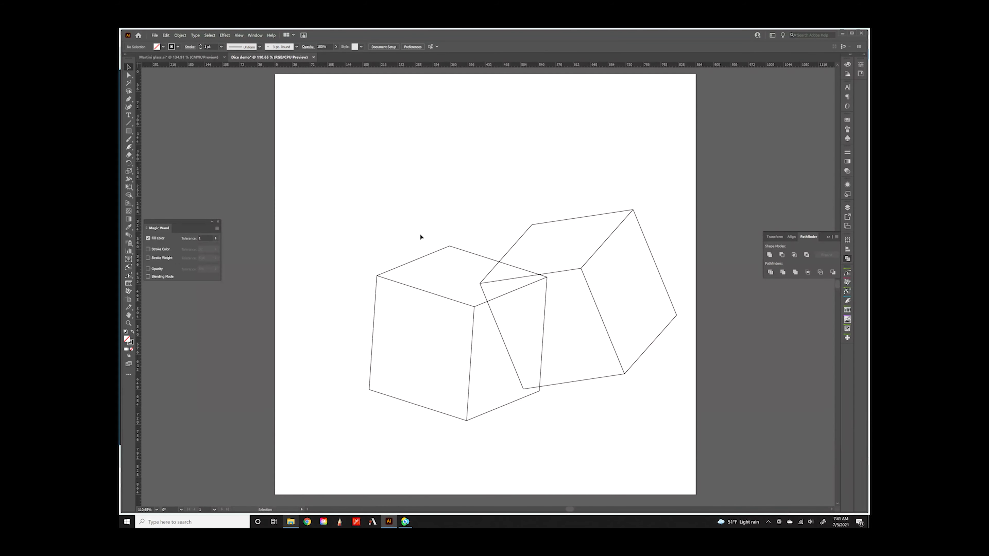
- Try dividing both overlapping cubes with Pathfinder Divide and giving the pieces the default fill and stroke
drag(384, 201, 655, 420)
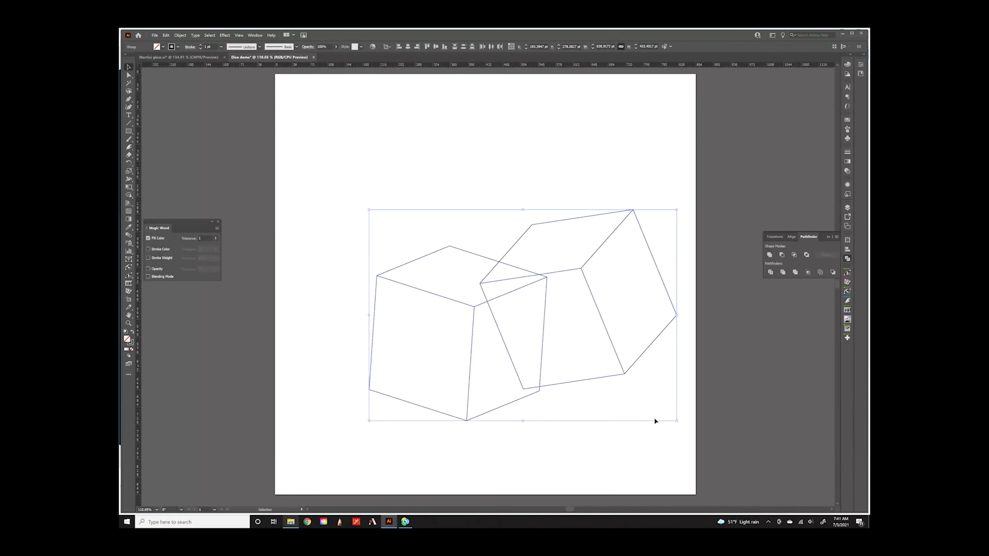
click(772, 273)
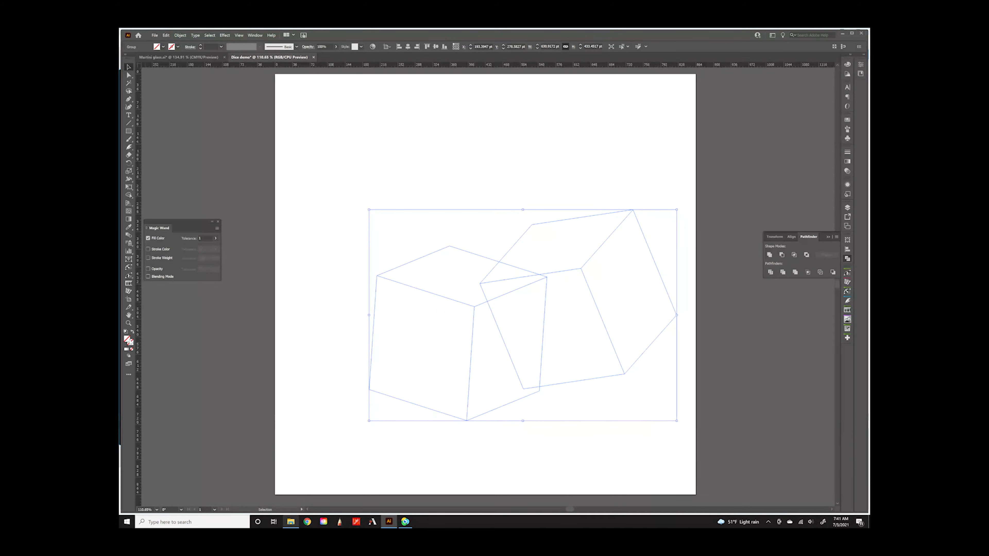
click(125, 332)
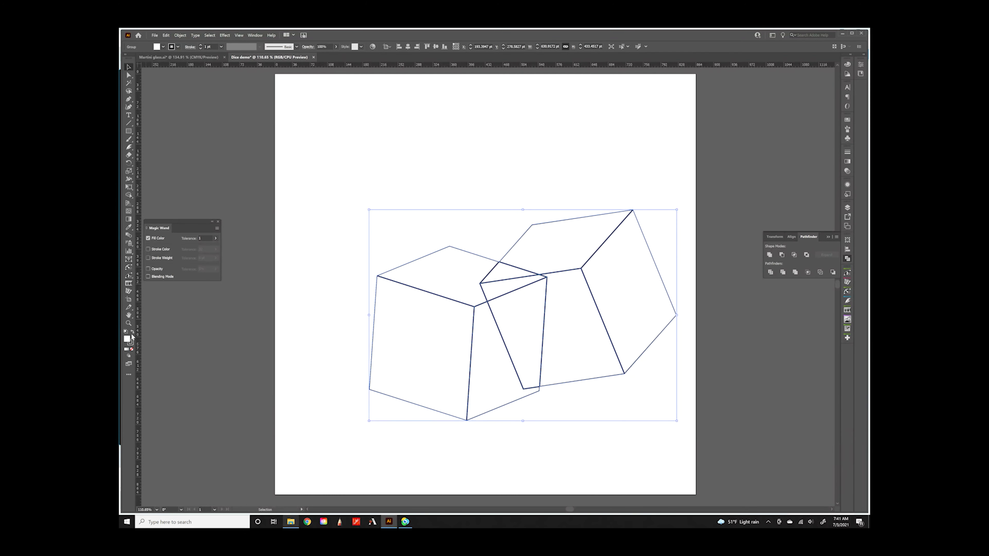
click(283, 283)
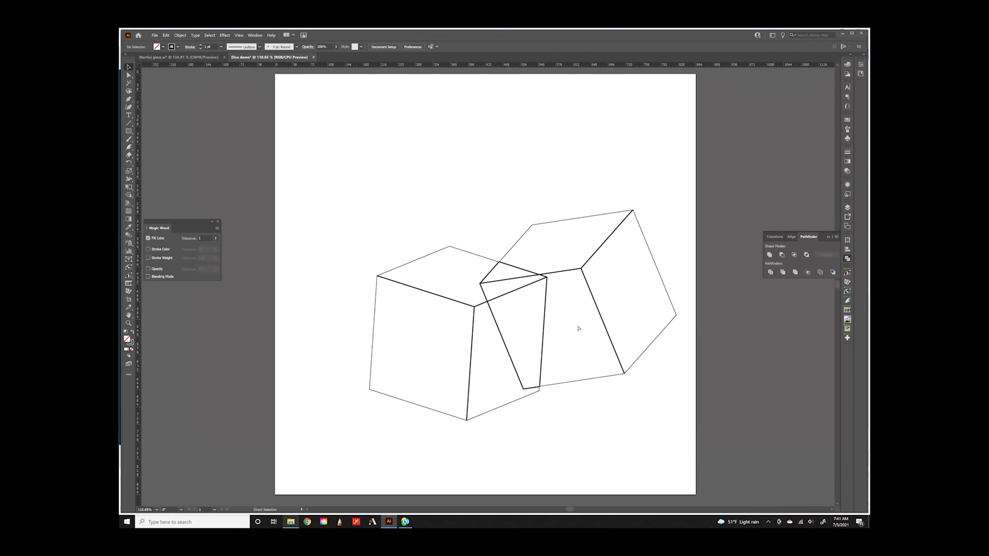
click(574, 340)
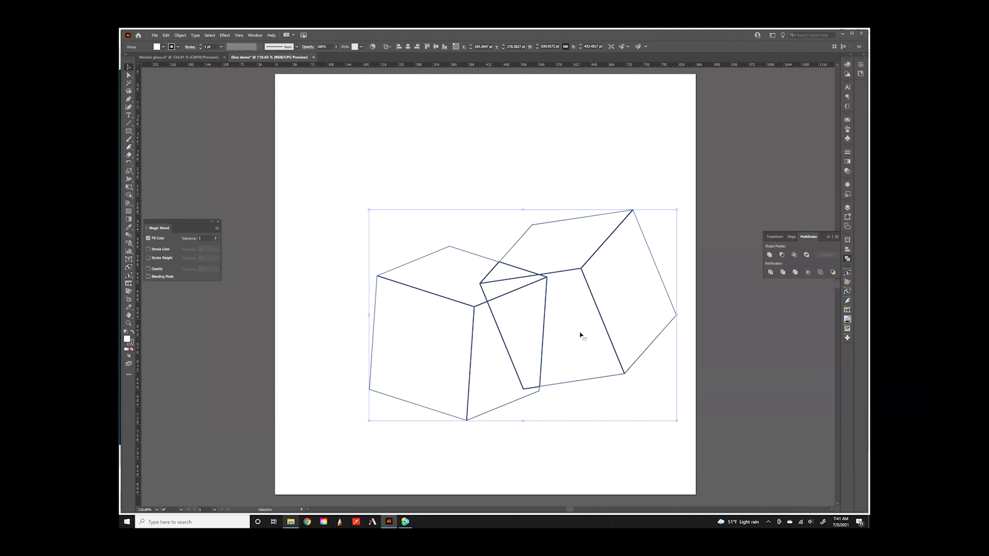
key(ctrl+5)
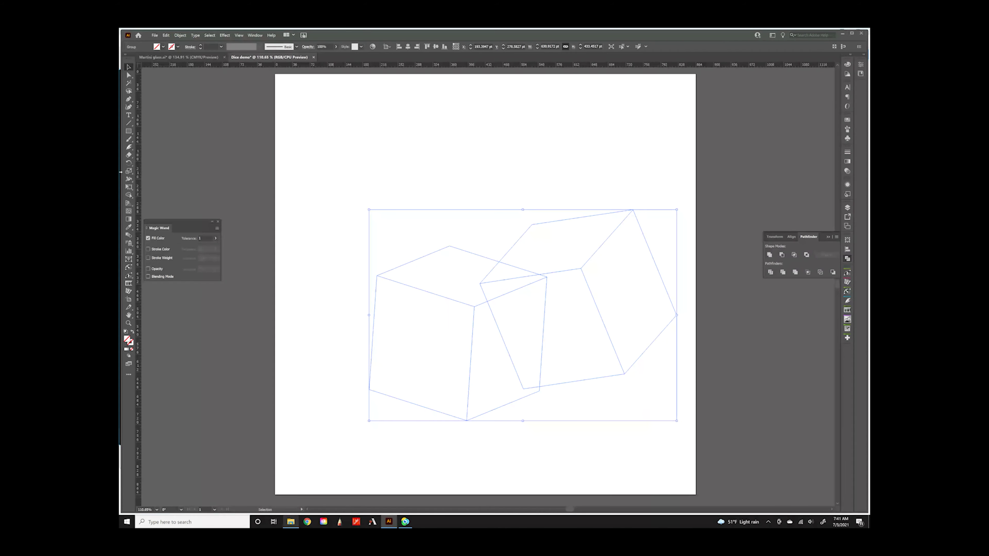
- Try erasing the overlapping segments of the divided cubes with the Dynamic Sketch tool, and undo the attempt
click(129, 147)
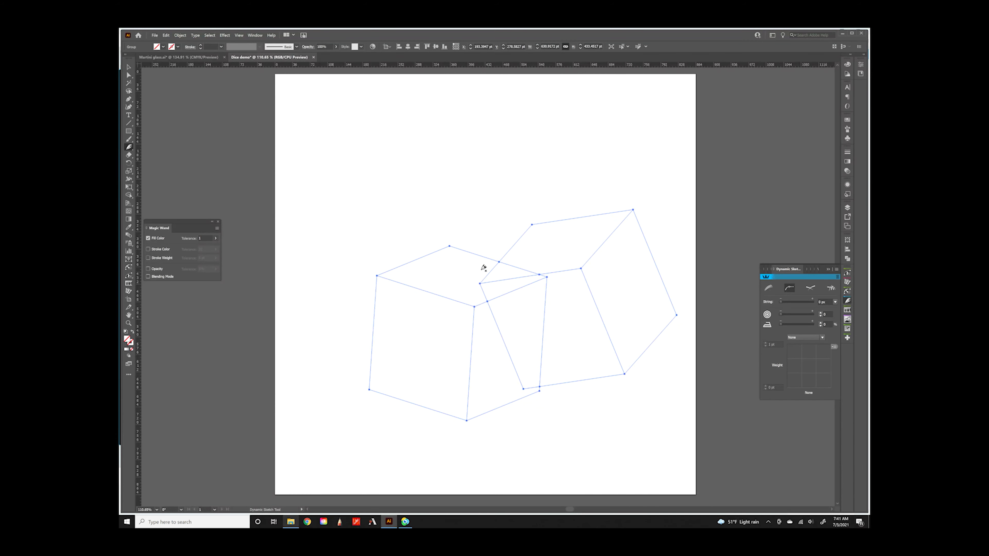
drag(482, 271, 520, 280)
key(ctrl+z)
key(ctrl+z)
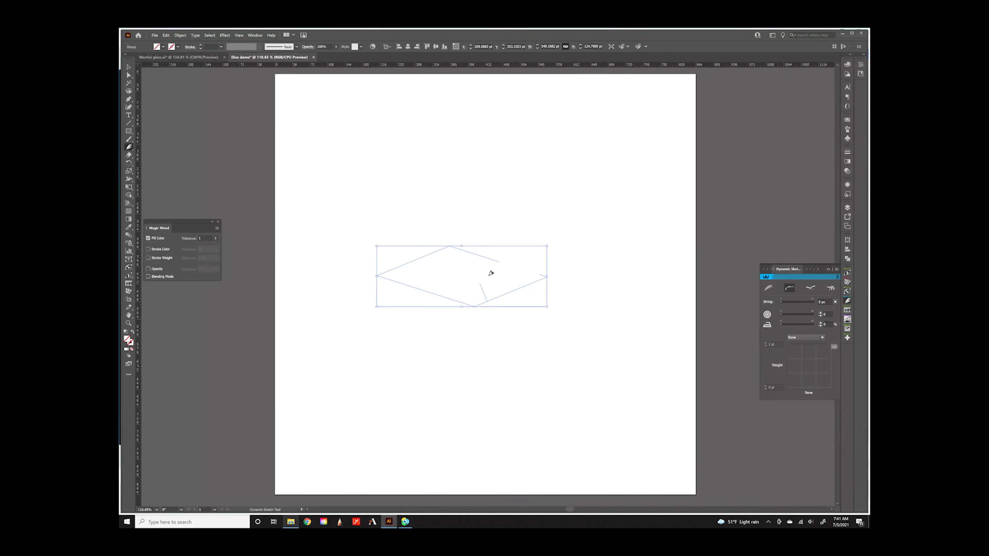
key(ctrl+z)
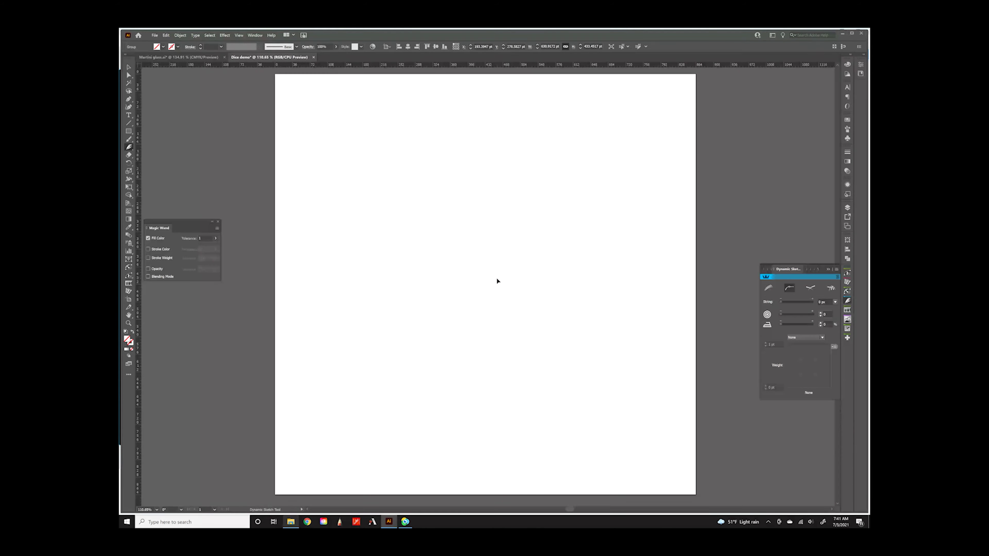
key(ctrl+z)
key(ctrl+z)
click(125, 67)
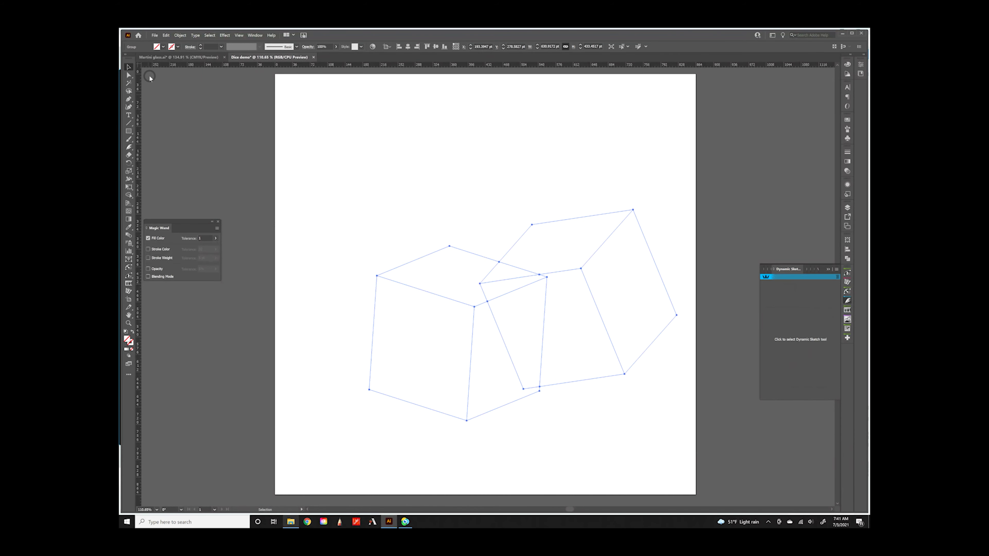
- Apply the default fill and stroke to the divided cubes, and revert to the undivided line groups
drag(297, 167, 711, 452)
click(125, 332)
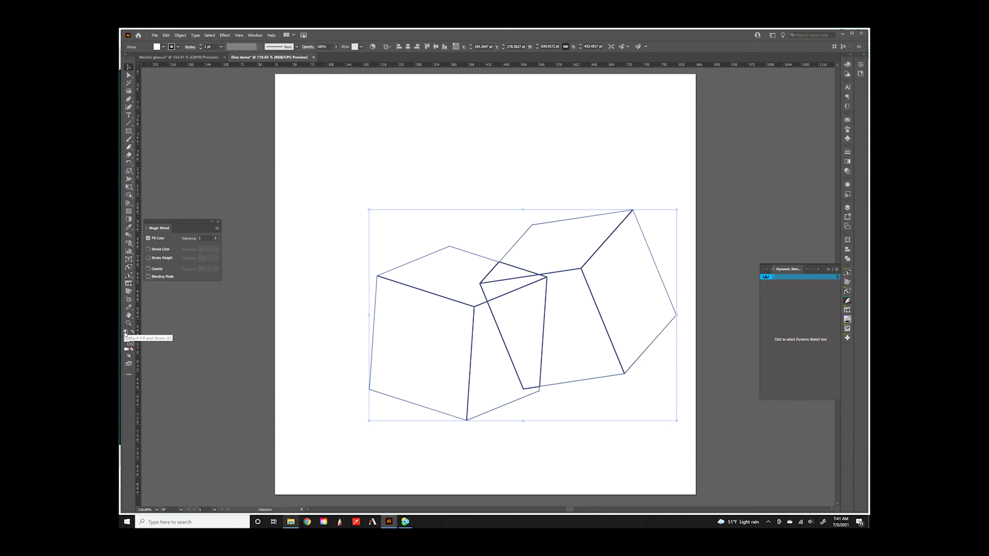
key(a)
key(slash)
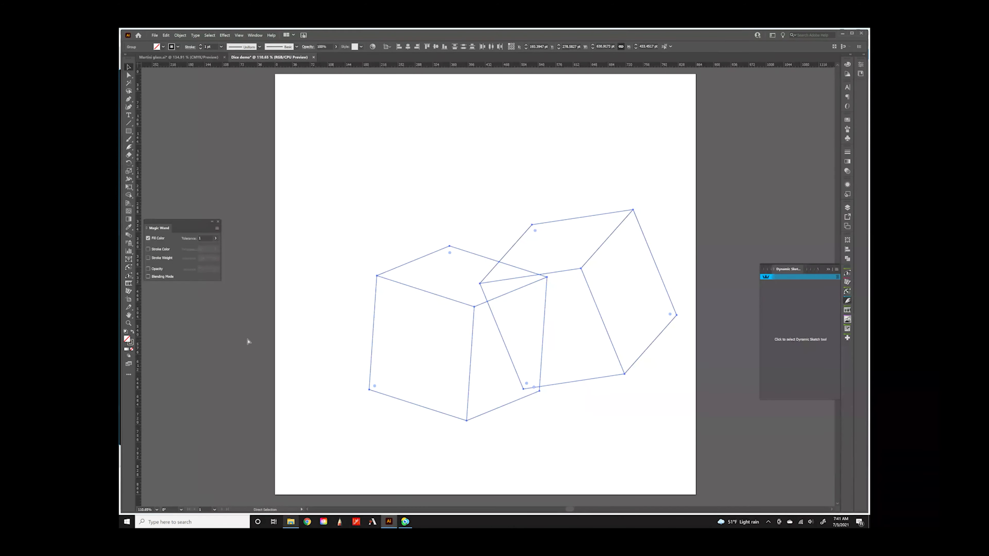
click(249, 342)
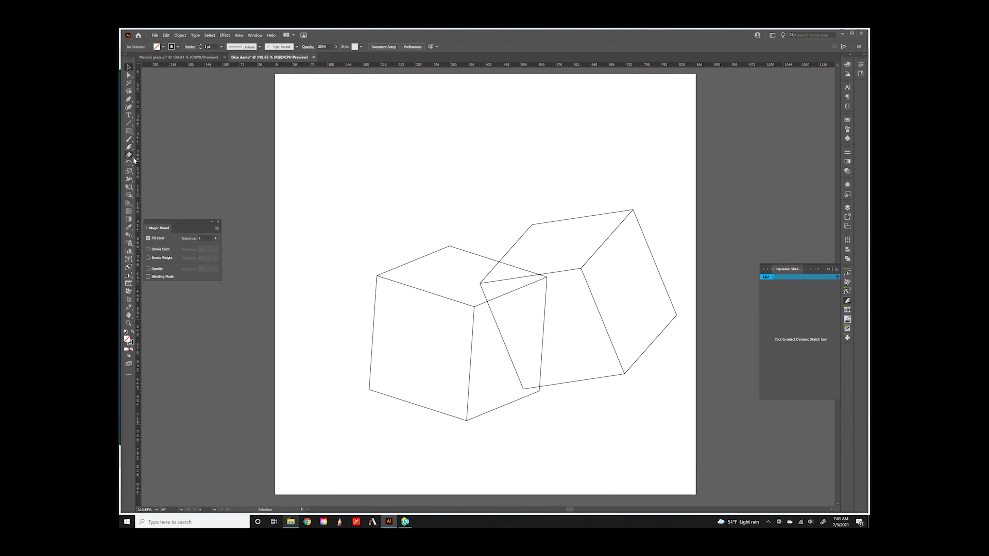
- Scrub away the rotated cube's lines that overlap the front cube with the Dynamic Sketch tool, and check the remaining inner lines by selecting them
click(128, 148)
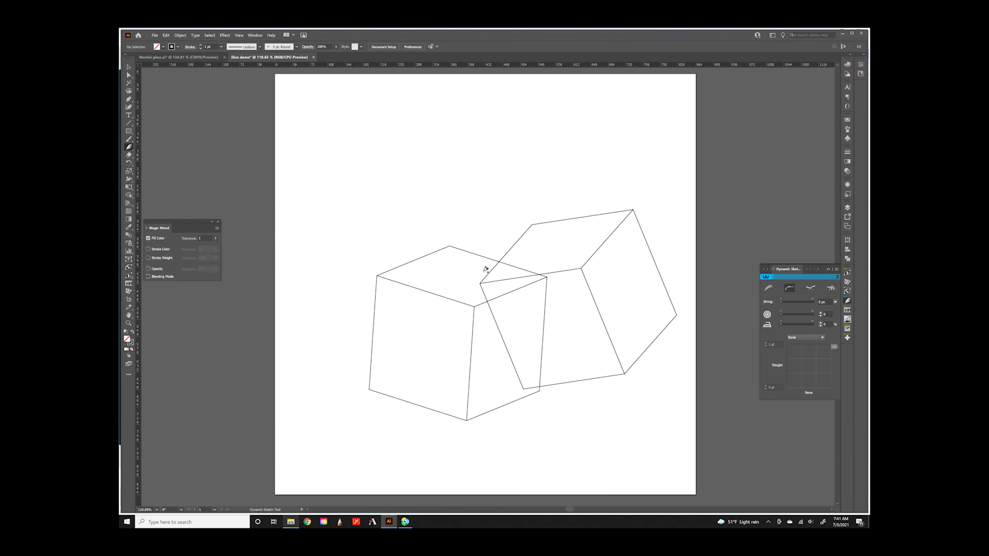
mouse_move(485, 271)
mouse_down()
mouse_move(496, 276)
mouse_move(482, 297)
mouse_move(497, 349)
mouse_move(512, 322)
mouse_move(499, 347)
mouse_up()
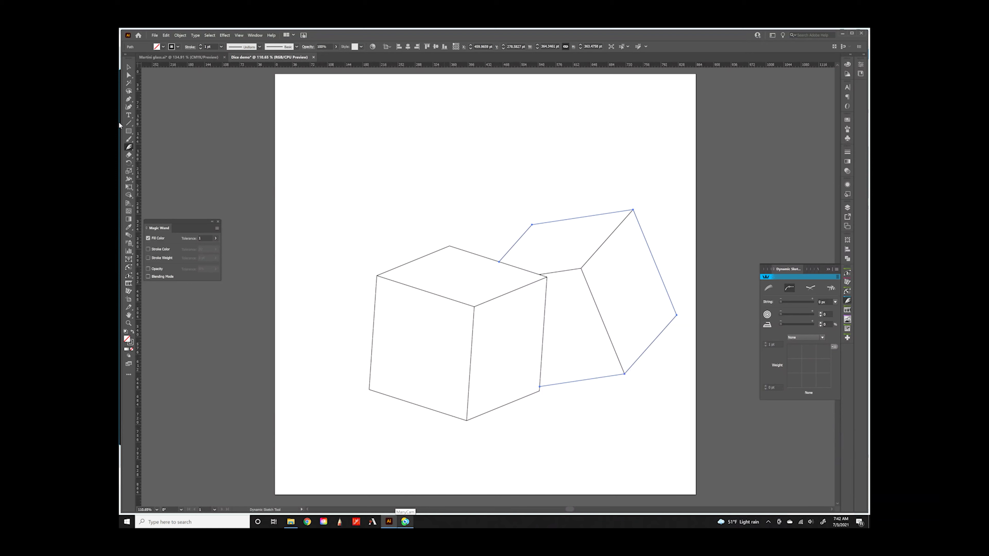
click(848, 260)
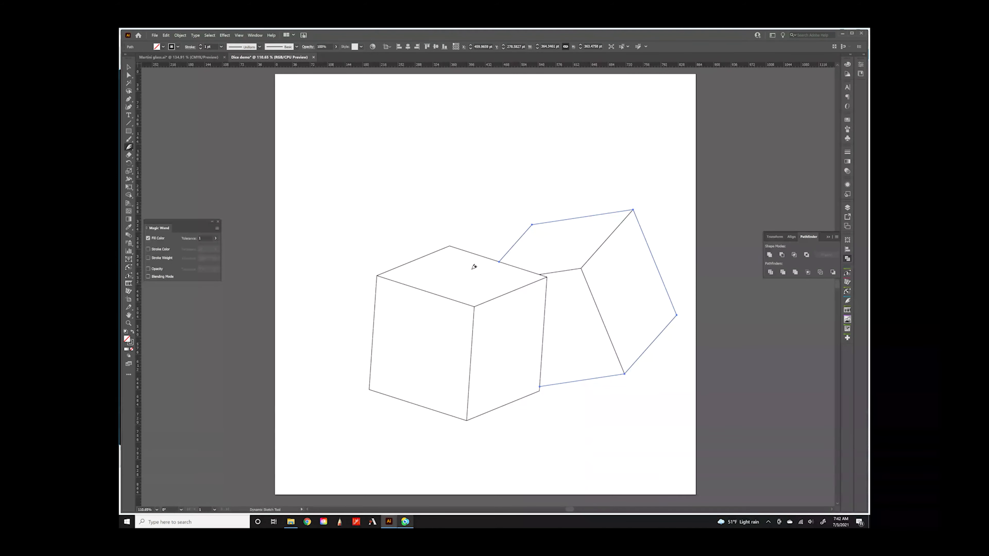
click(129, 75)
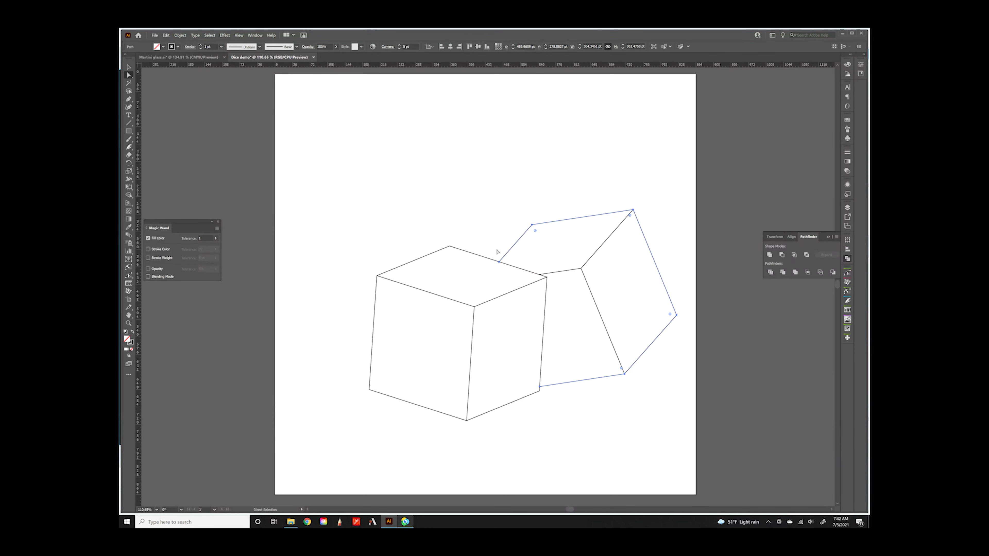
click(561, 272)
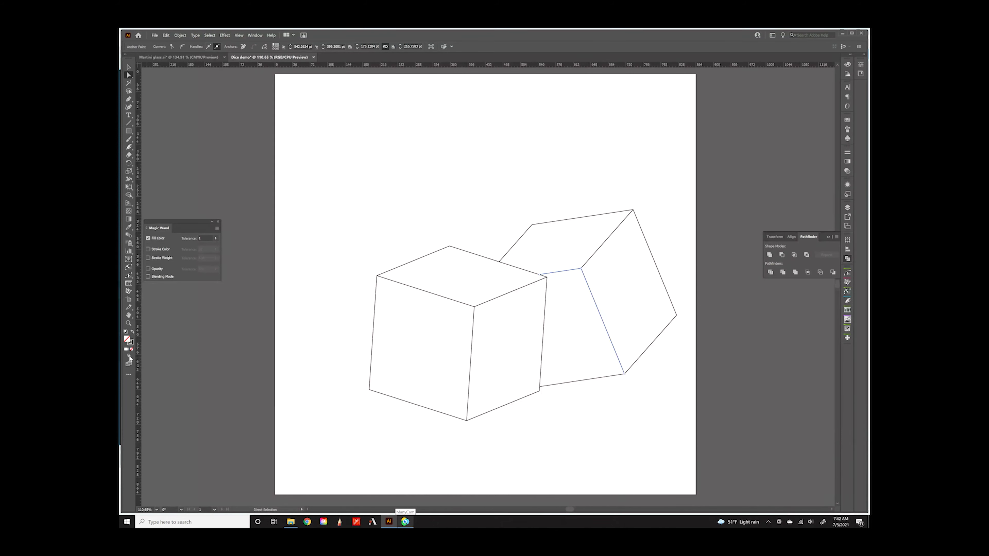
click(399, 230)
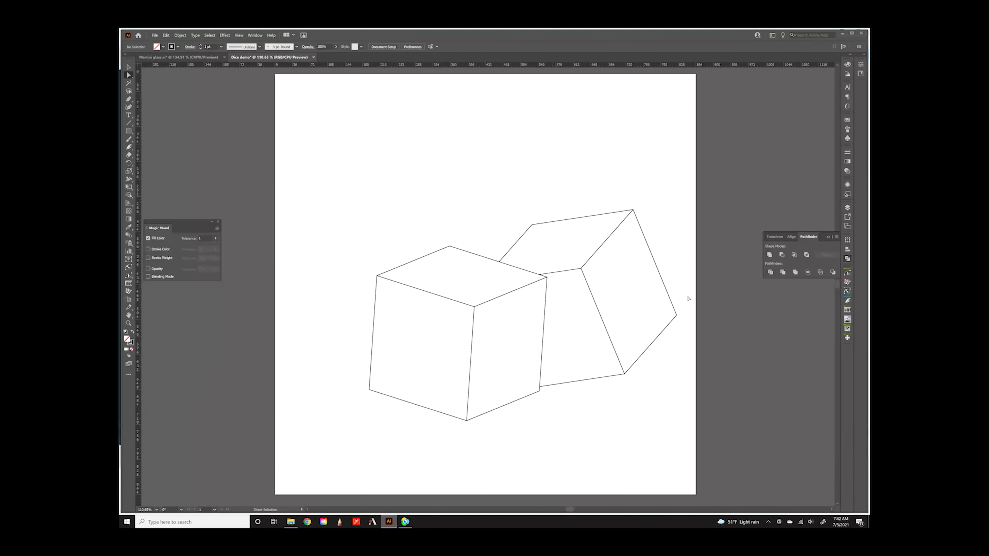
- Draw an ellipse about 78 by 37 pt on the front cube's top face and a small upright ellipse on its left face
click(128, 131)
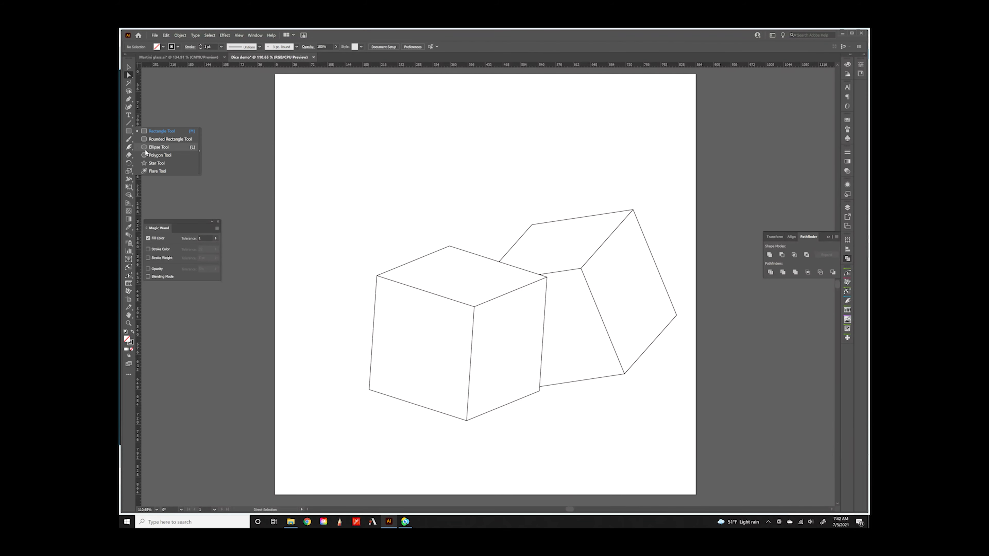
click(153, 150)
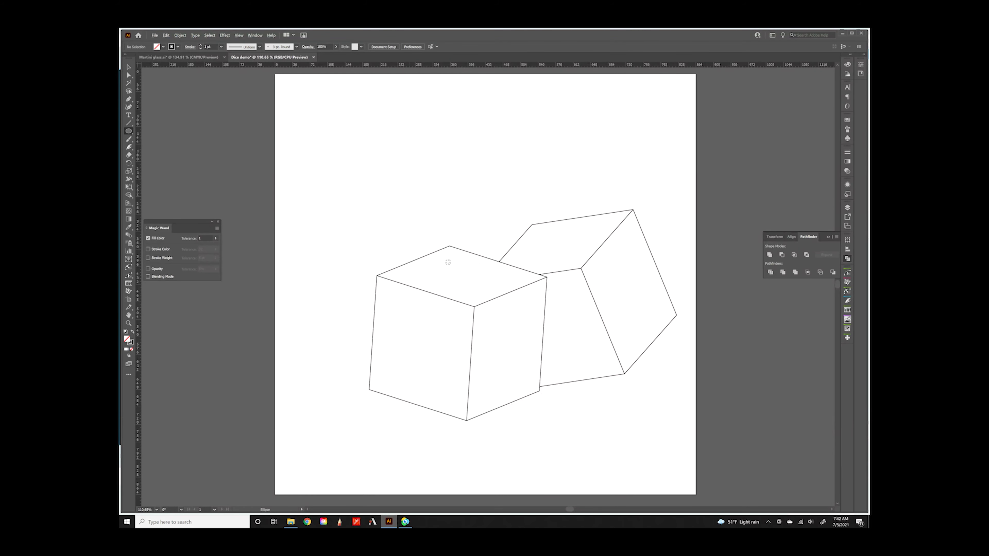
click(456, 273)
drag(456, 273, 445, 268)
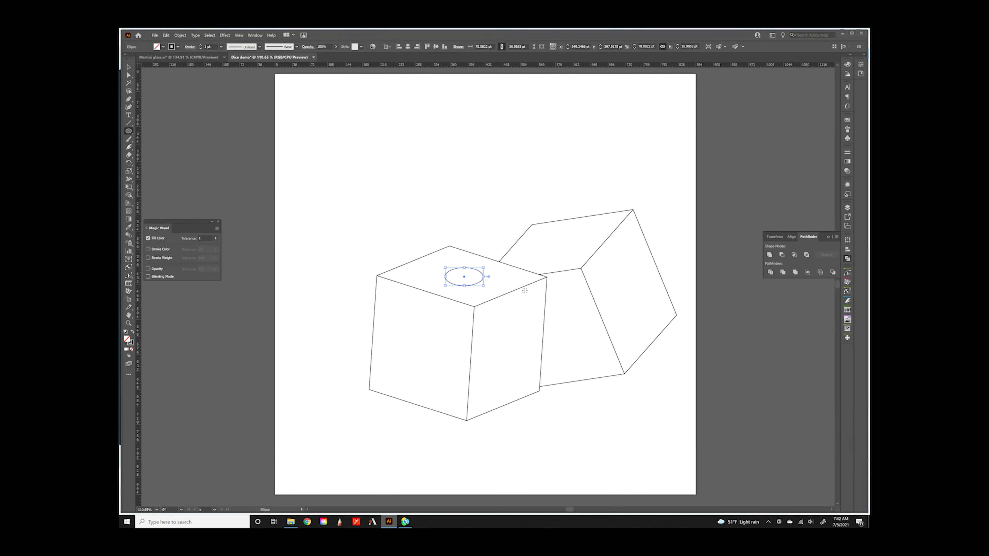
drag(418, 348, 408, 360)
drag(408, 361, 409, 361)
- Draw upright ellipses on the back cube's right face (about 44 by 67 pt), its left face (about 51 by 60 pt), and the front cube's right face
drag(627, 285, 637, 302)
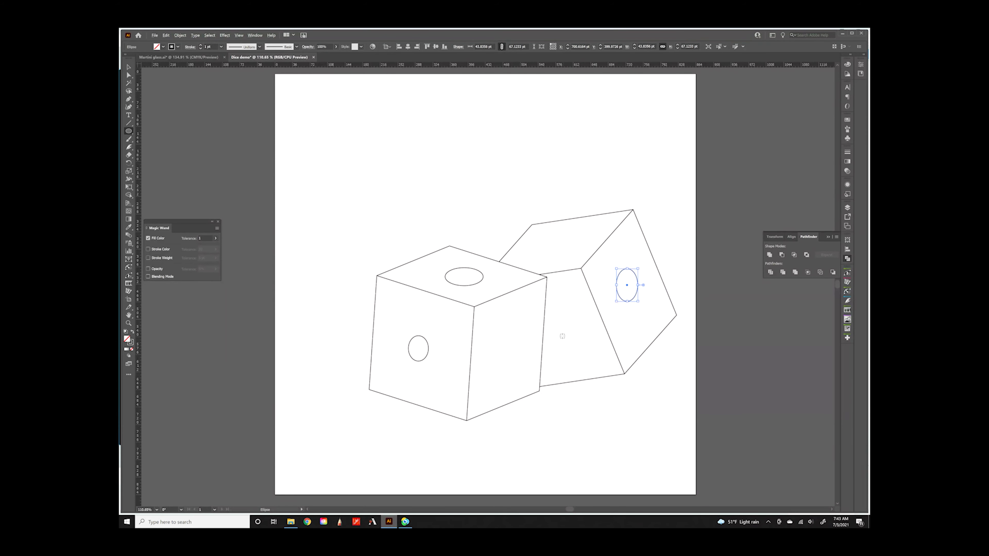
drag(562, 336, 574, 350)
drag(573, 351, 574, 351)
drag(508, 347, 515, 362)
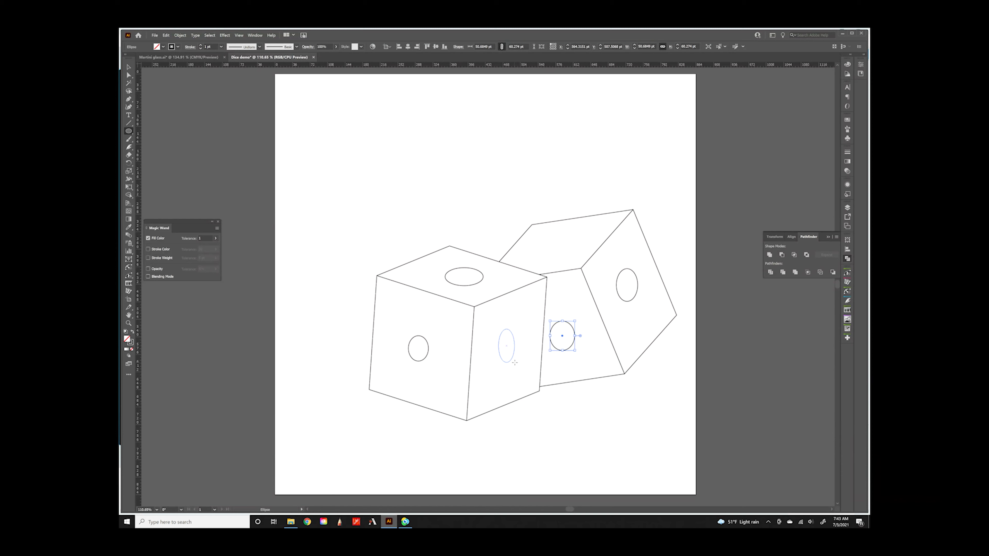
drag(515, 362, 515, 362)
- Draw an ellipse about 81 by 45 pt on the back cube's top face and rotate it slightly counterclockwise
drag(558, 243, 538, 254)
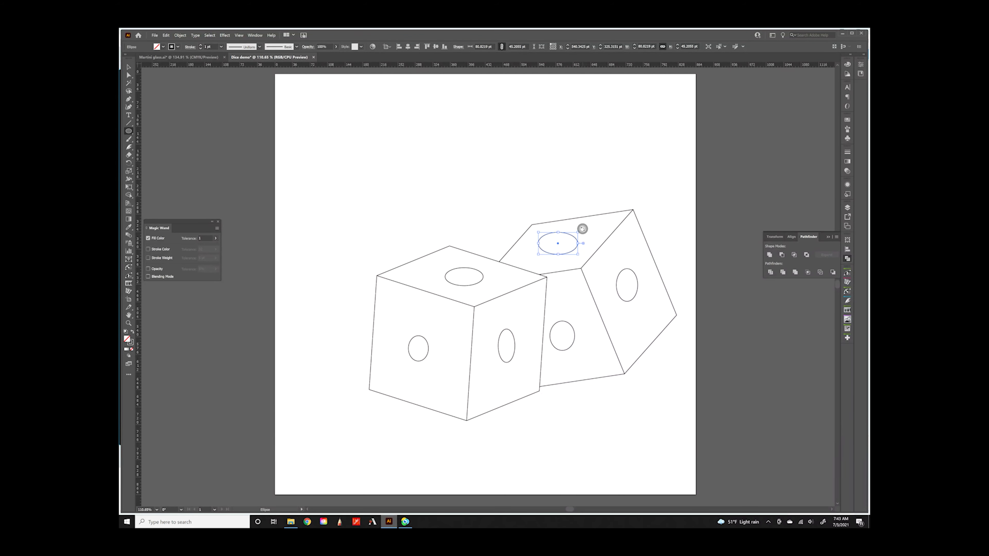
drag(582, 229, 579, 224)
click(554, 197)
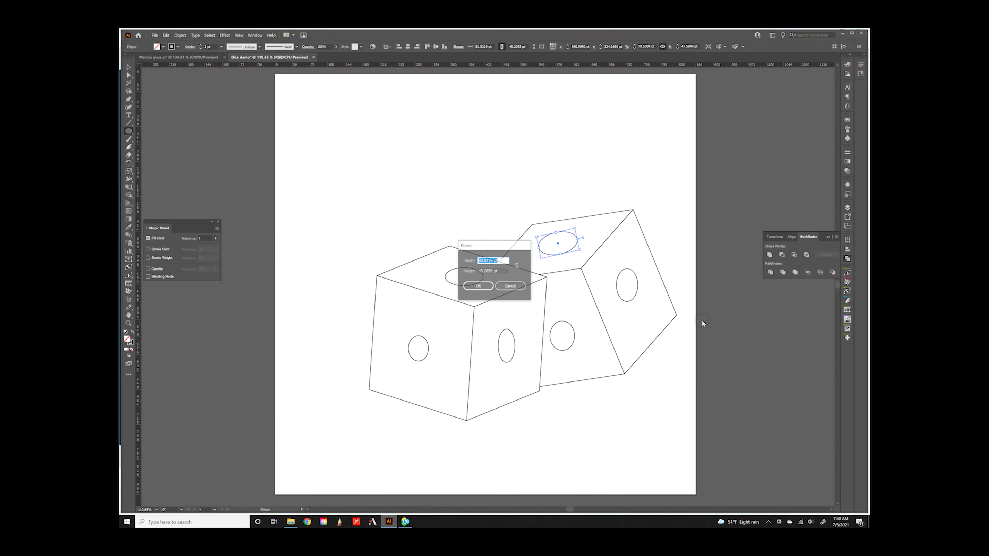
click(510, 287)
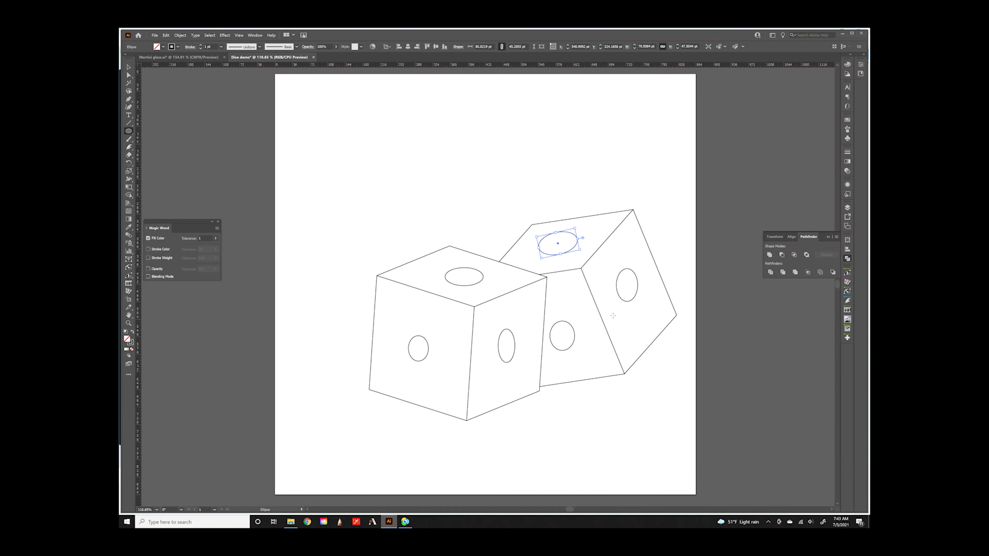
- Rotate the ellipse on the back cube's lower-left face slightly counterclockwise, and deselect it
click(129, 67)
click(602, 245)
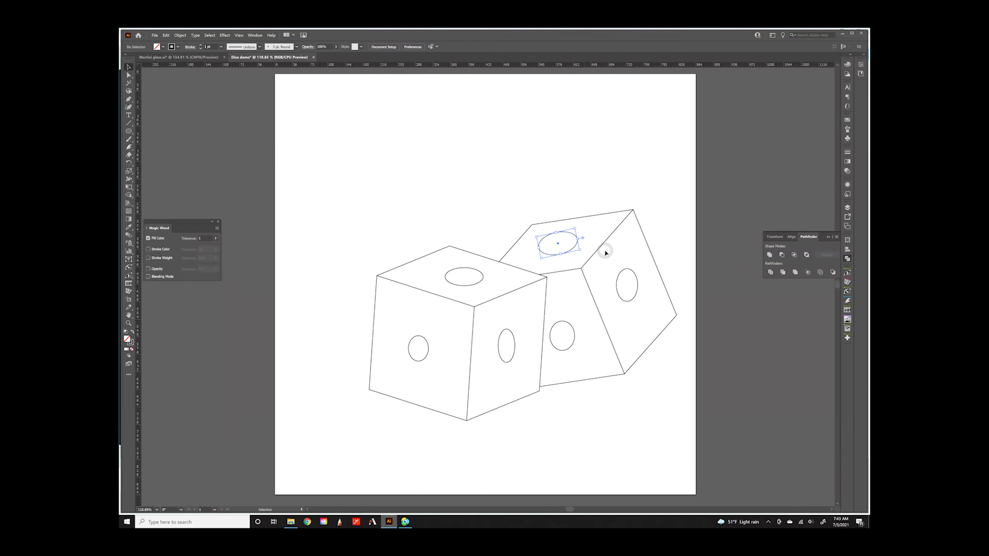
click(622, 274)
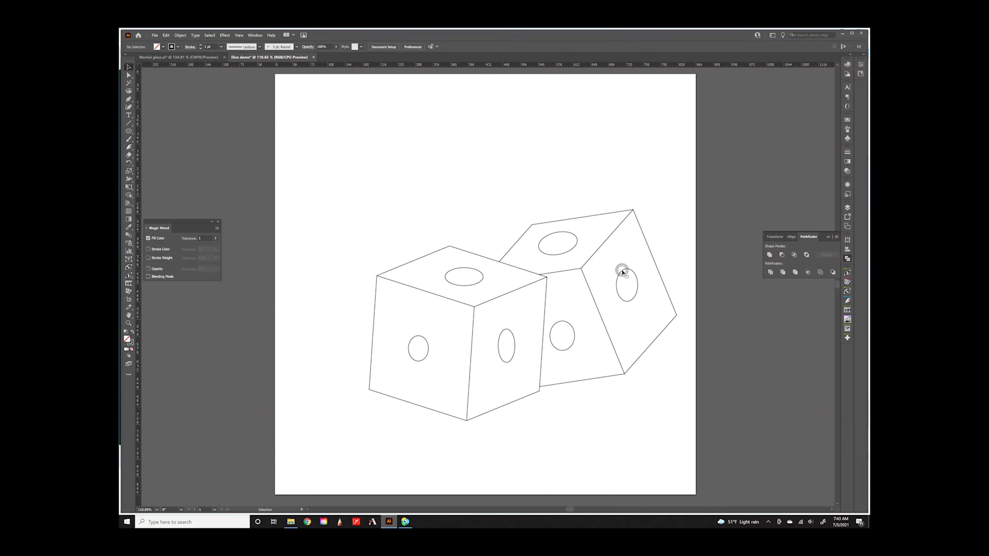
click(565, 322)
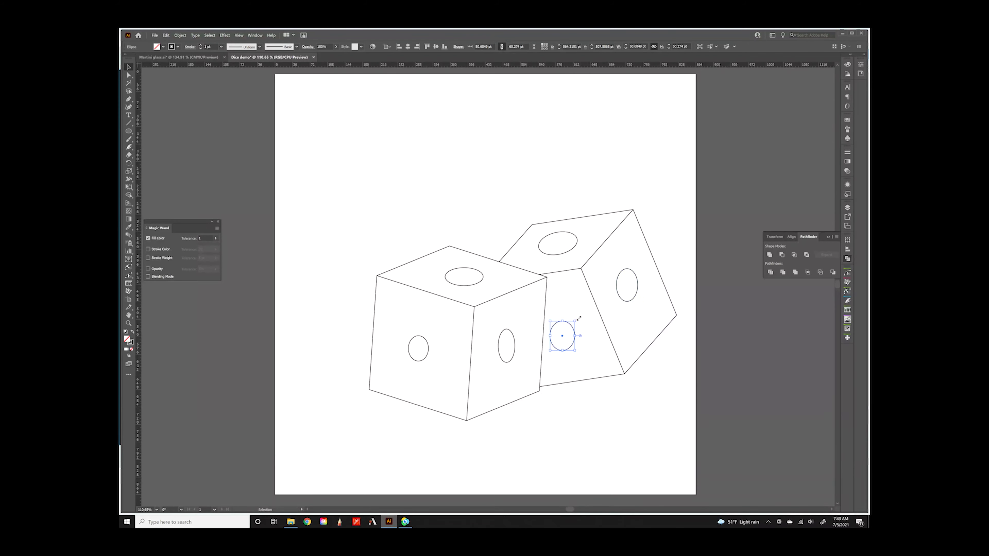
drag(579, 320, 575, 317)
click(608, 340)
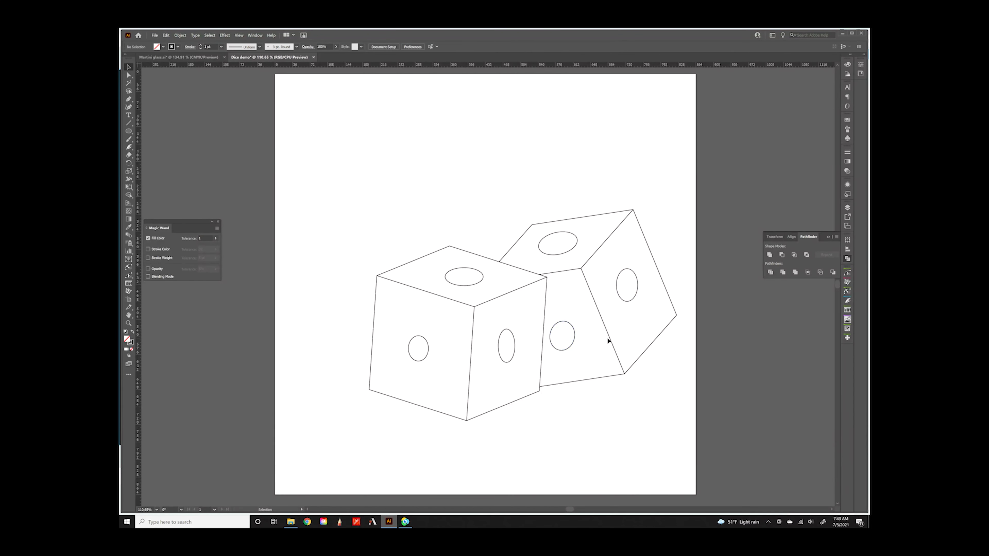
- Resize the ellipse on the back cube's lower-left face to about 53 by 63 pt
click(566, 324)
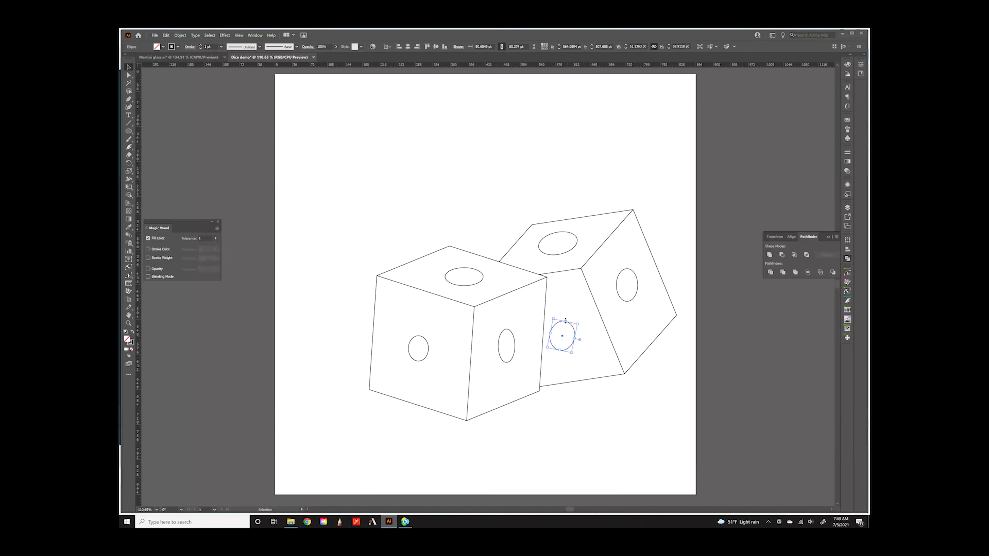
drag(565, 321, 566, 323)
click(589, 324)
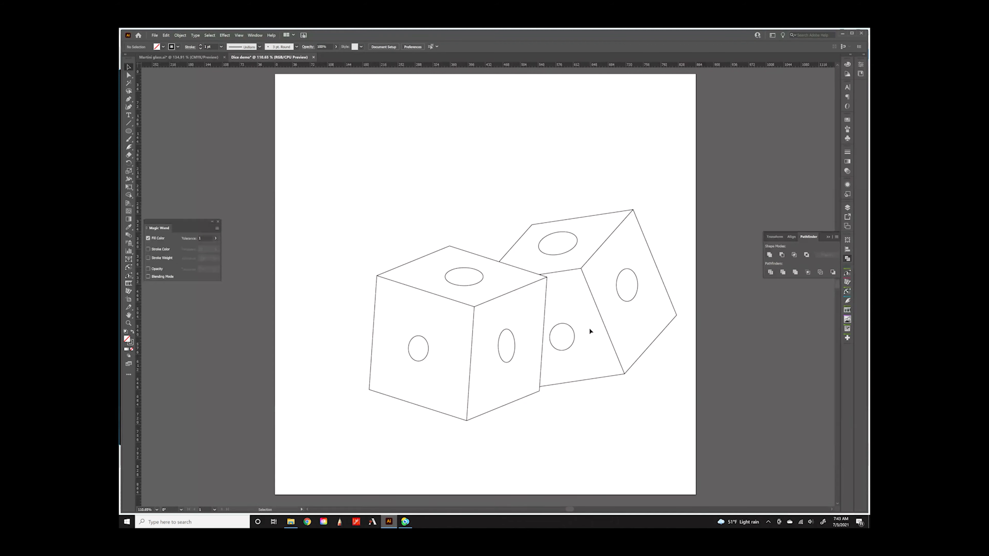
click(574, 342)
drag(572, 353, 575, 339)
click(571, 302)
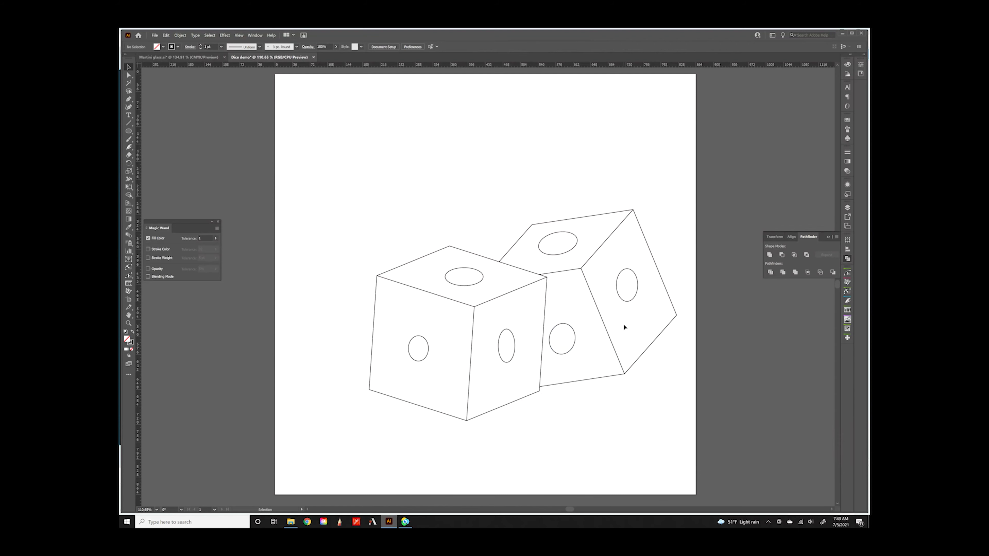
- Rotate the ellipse on the back cube's lower-left face counterclockwise and reduce its height to about 58 pt
click(575, 334)
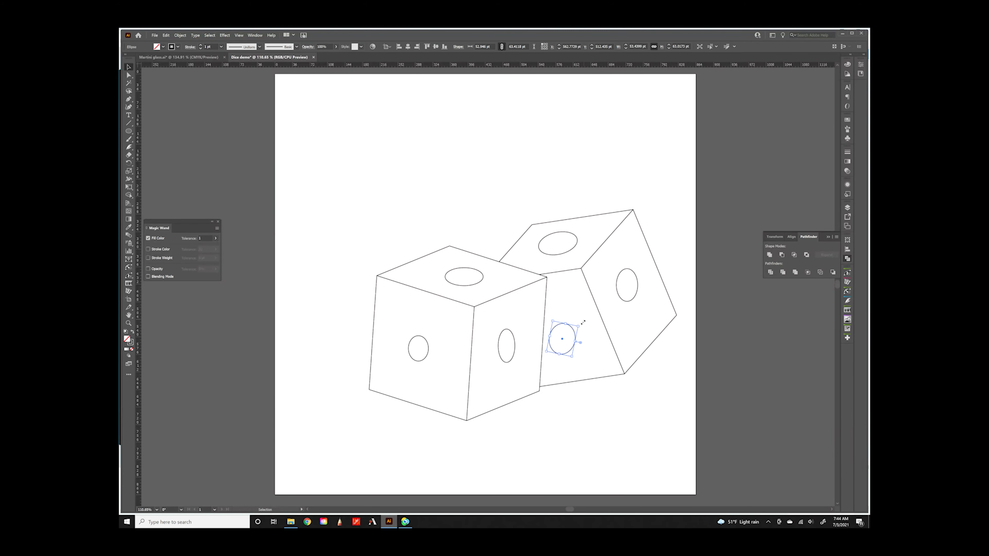
drag(583, 325, 576, 314)
click(568, 368)
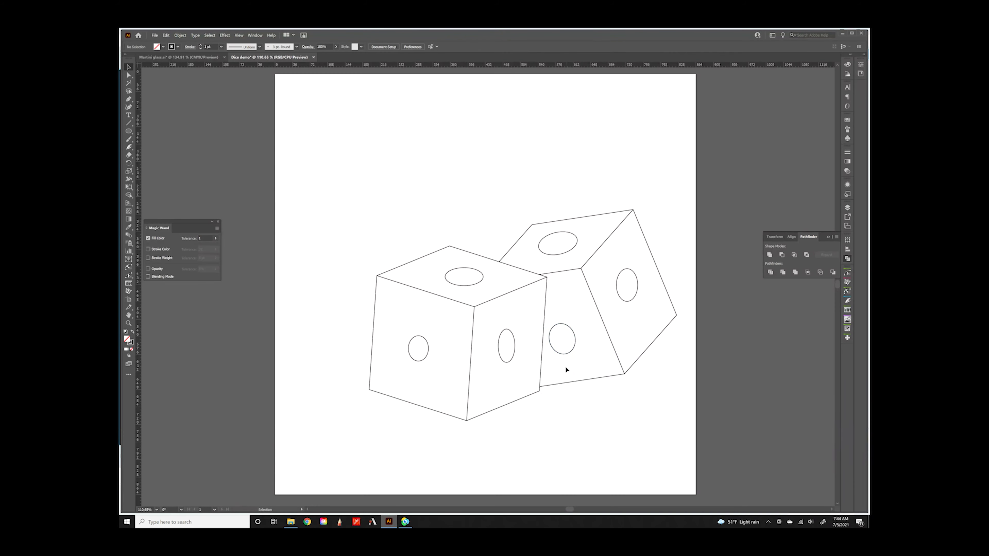
click(570, 351)
drag(559, 322, 560, 326)
click(627, 334)
- Narrow the ellipse on the back cube's lower-left face to a width of about 47 pt
click(575, 339)
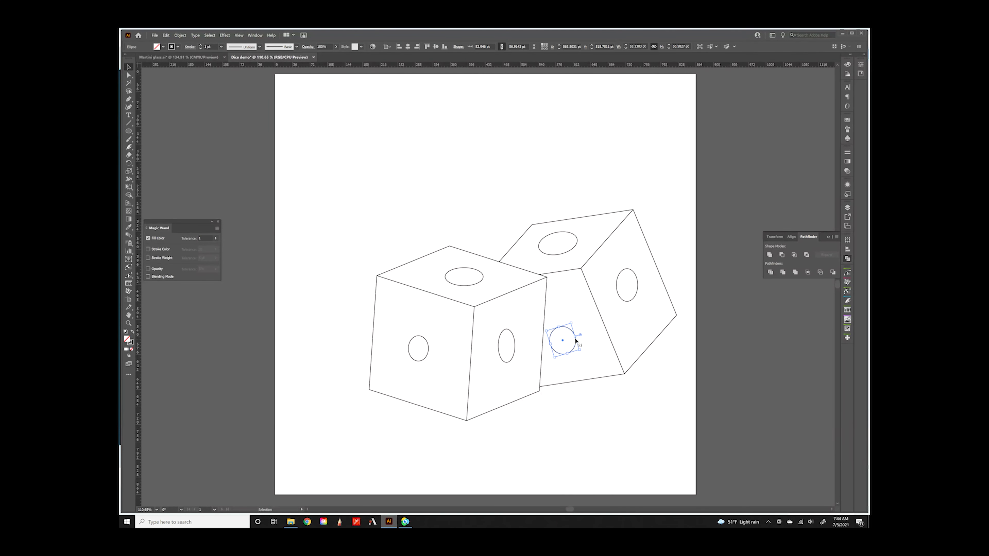
drag(576, 337, 578, 336)
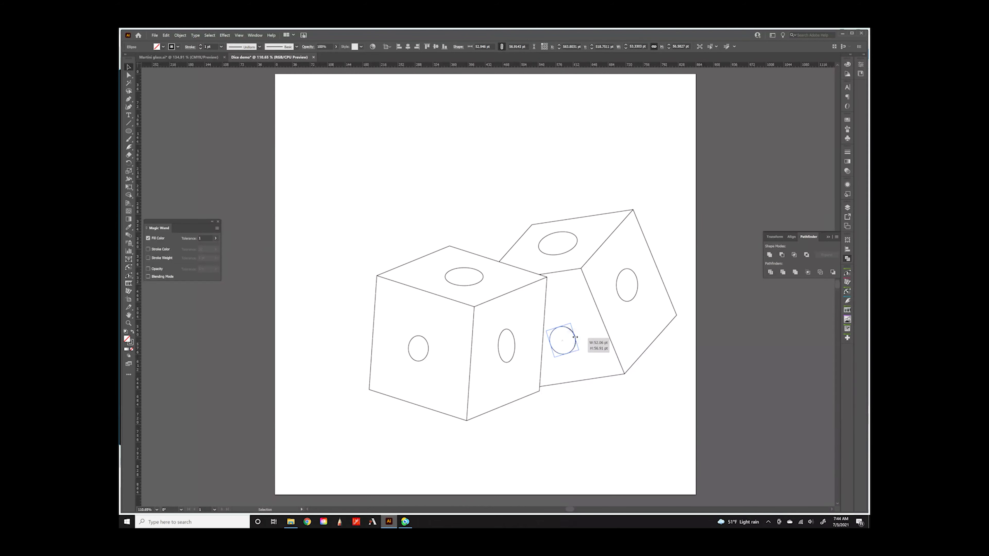
drag(575, 337, 572, 337)
click(578, 336)
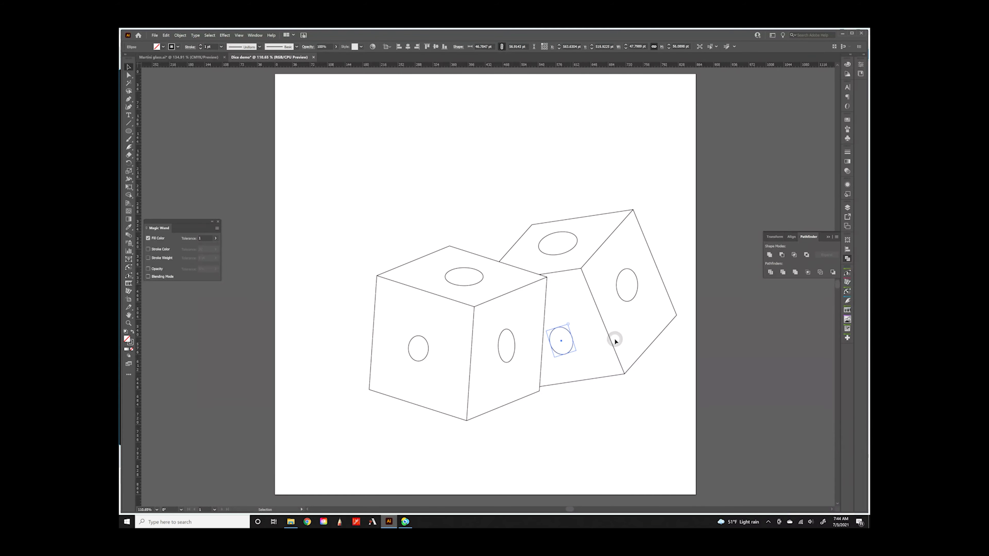
click(595, 374)
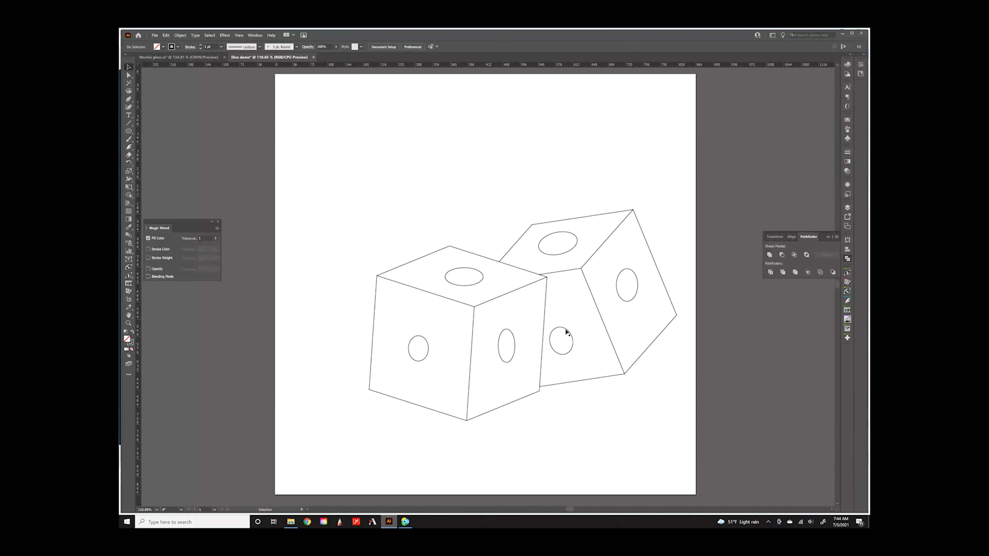
- Move the back cube's lower-left-face ellipse into that face's upper-right corner and narrow it to about 41 by 58 pt
click(575, 298)
mouse_move(575, 299)
mouse_down()
mouse_move(578, 273)
mouse_move(565, 289)
mouse_up()
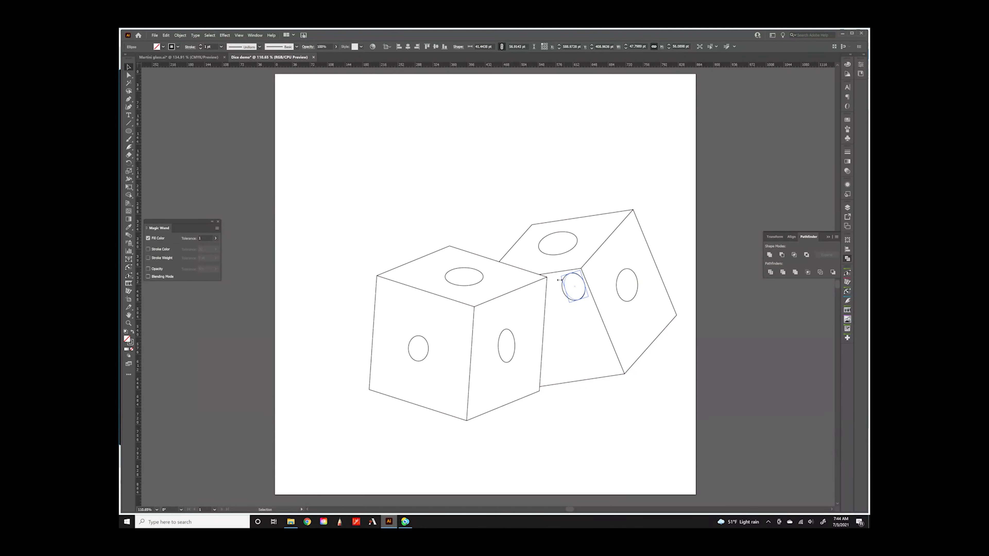
click(538, 258)
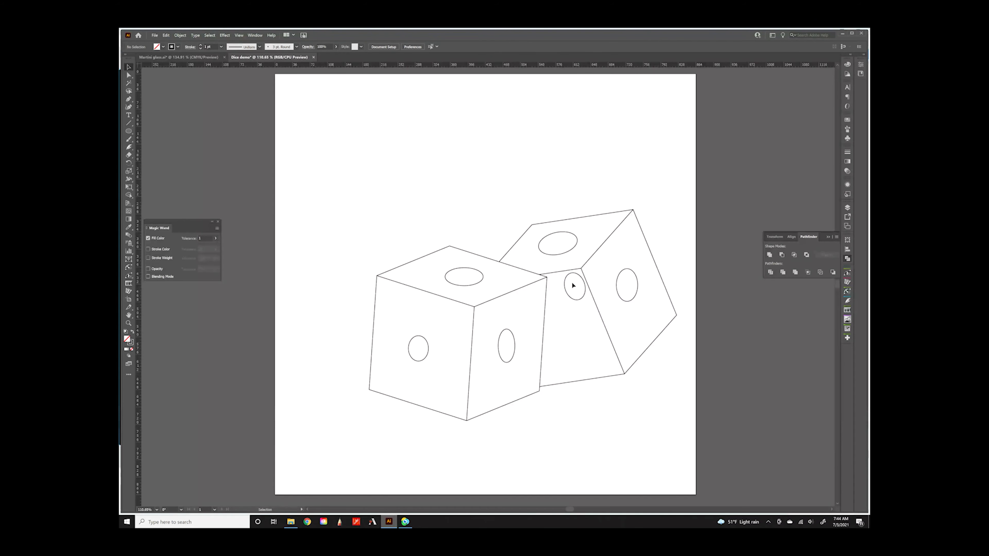
drag(576, 275, 573, 284)
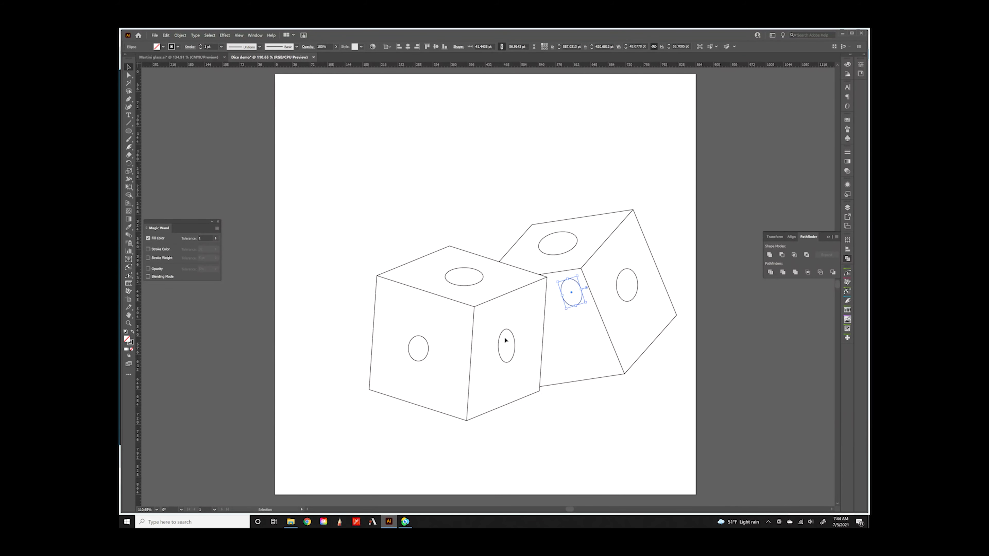
- Rotate the ellipse on the front cube's right face slightly clockwise and shrink it to about 30 by 60 pt
click(509, 330)
drag(520, 325, 518, 328)
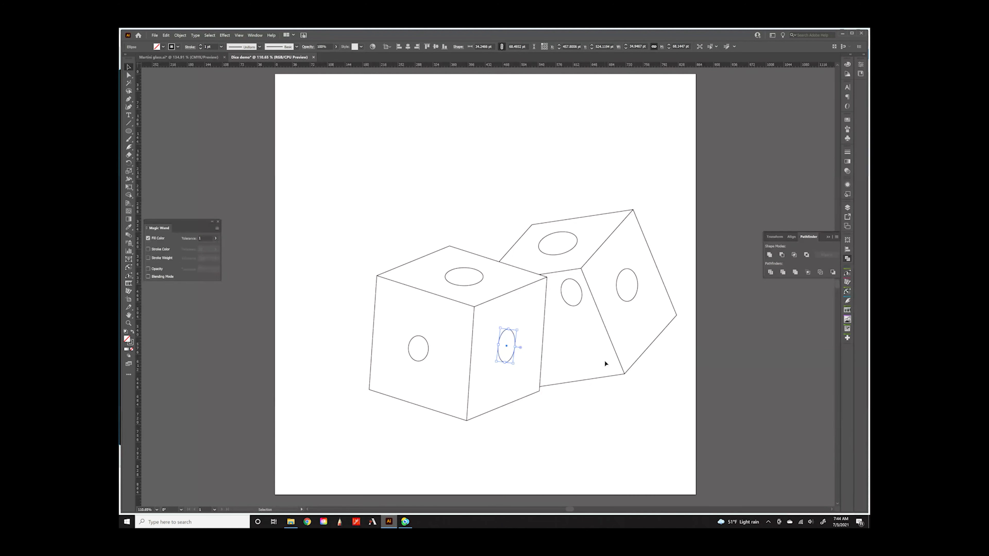
click(525, 416)
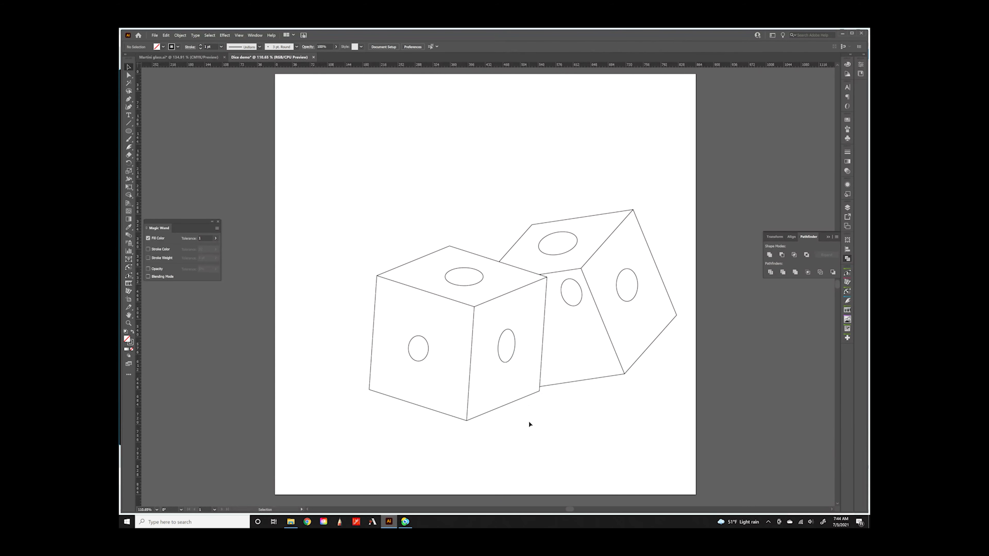
click(515, 335)
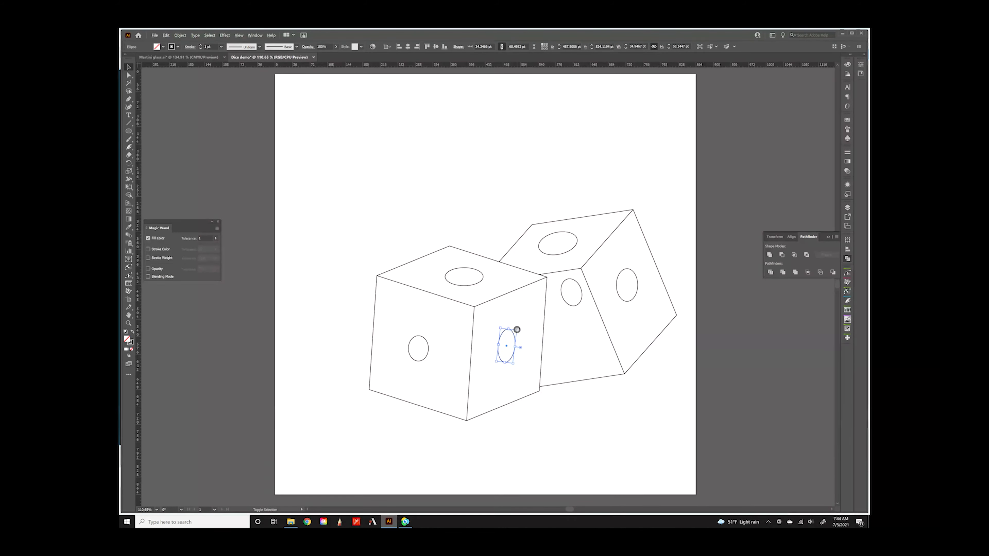
drag(519, 329, 517, 332)
click(527, 320)
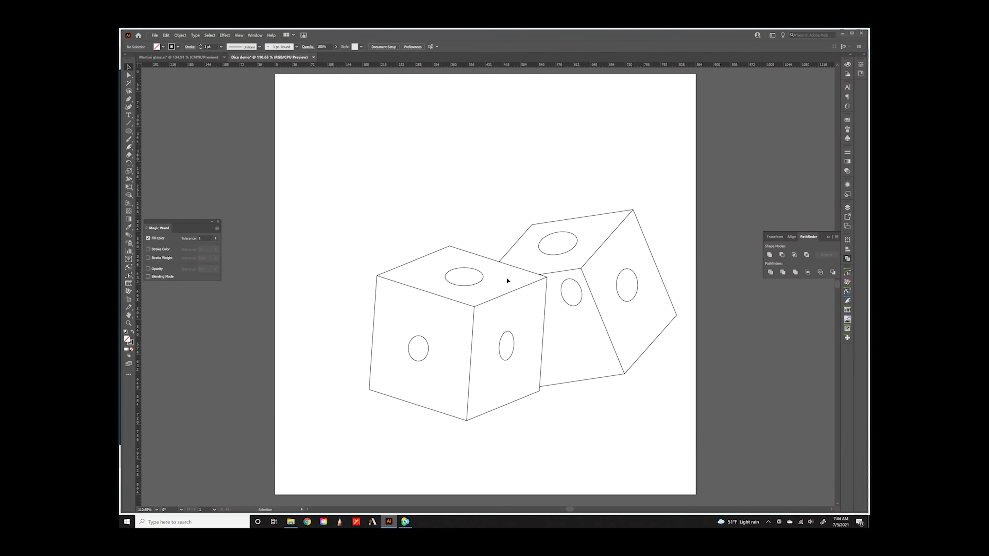
- Enlarge both top-face ellipses, the back cube's to about 97 by 54 pt, and shrink its right-face ellipse to about 41 by 63 pt
click(482, 281)
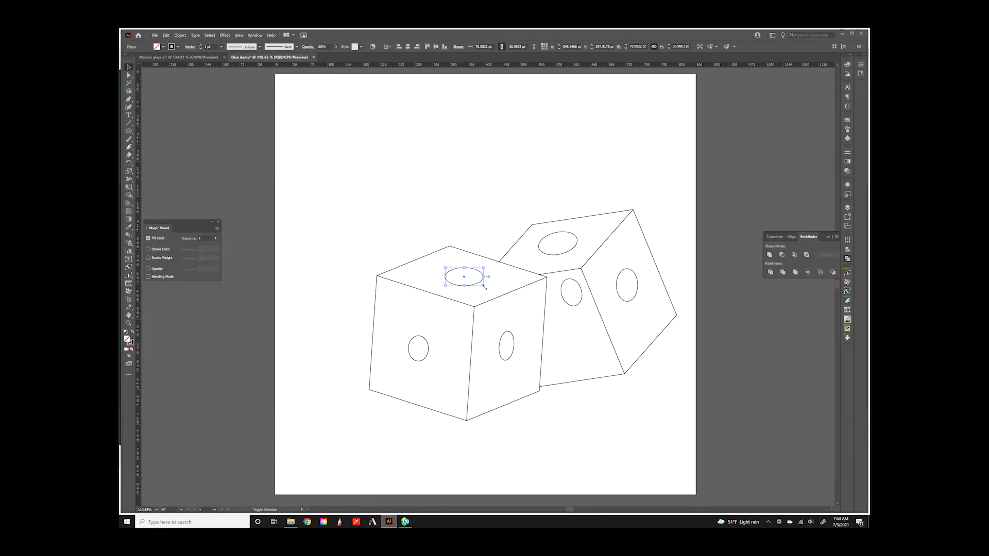
drag(484, 286, 491, 292)
click(563, 255)
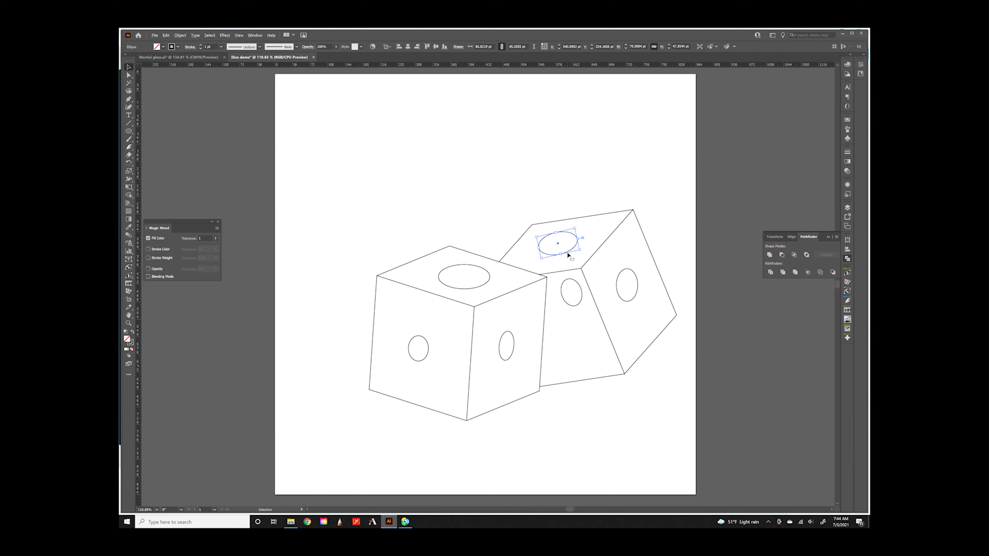
drag(579, 249, 584, 251)
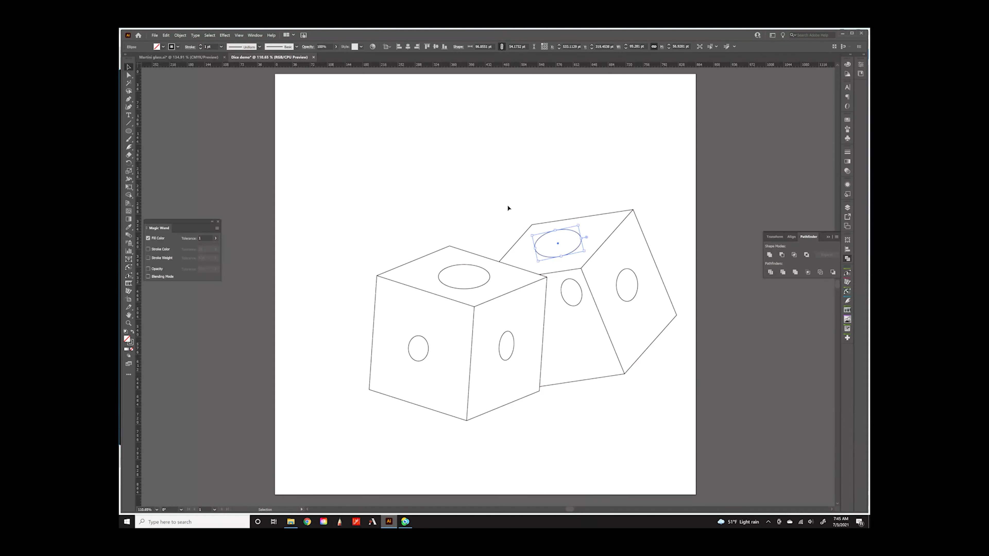
click(681, 340)
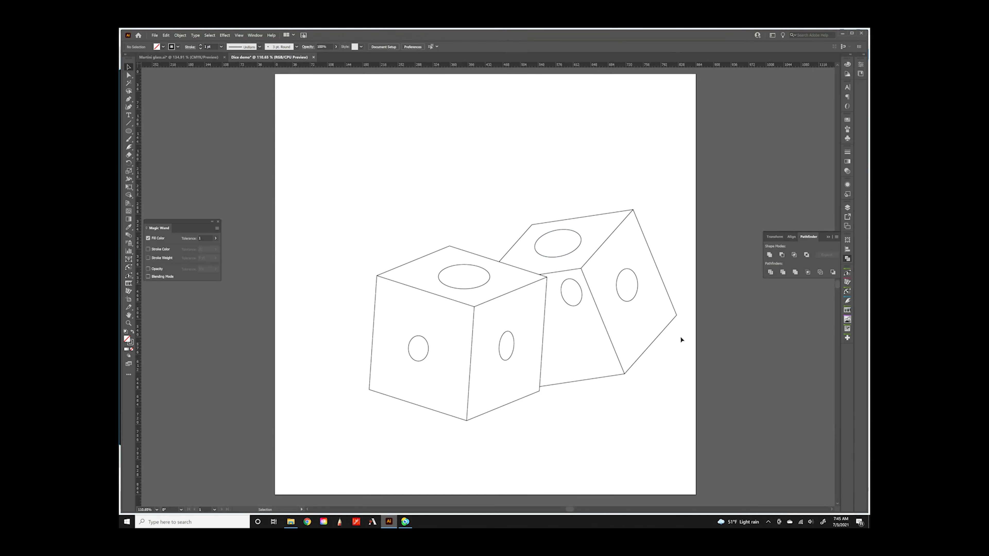
click(624, 272)
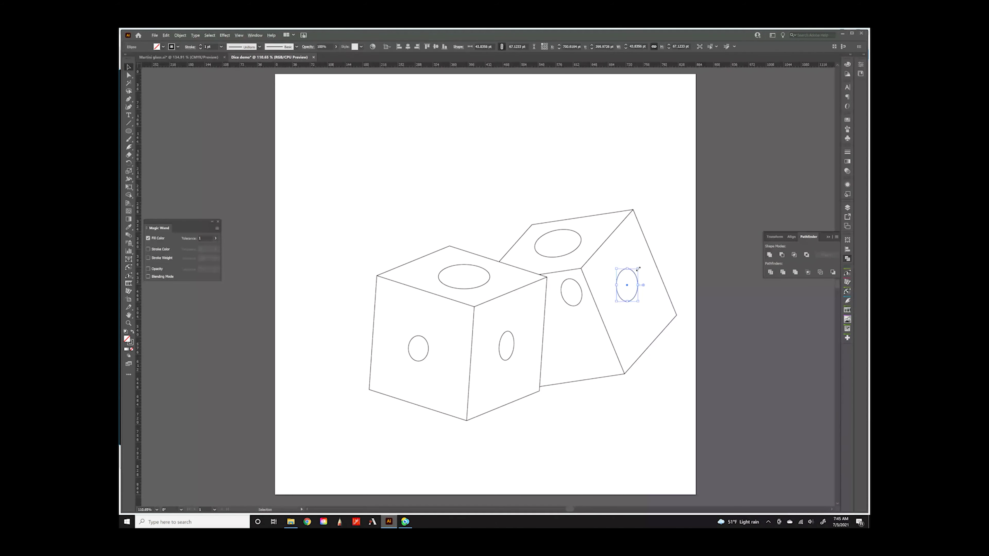
drag(637, 269, 638, 269)
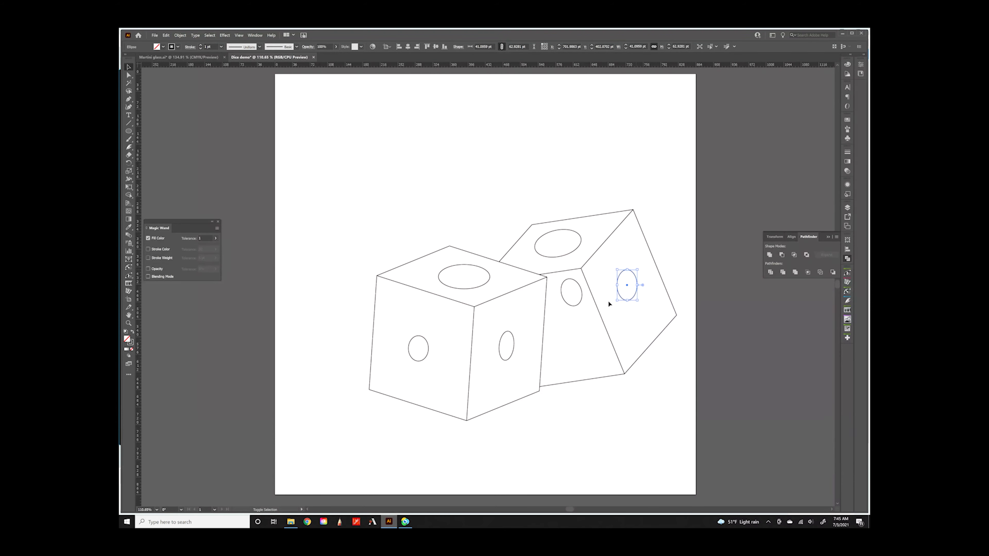
- Enlarge the front cube's left-face ellipse to about 47 by 60 pt and copy it to the face's upper-left and lower-right corners
click(428, 340)
drag(428, 338, 431, 369)
click(449, 352)
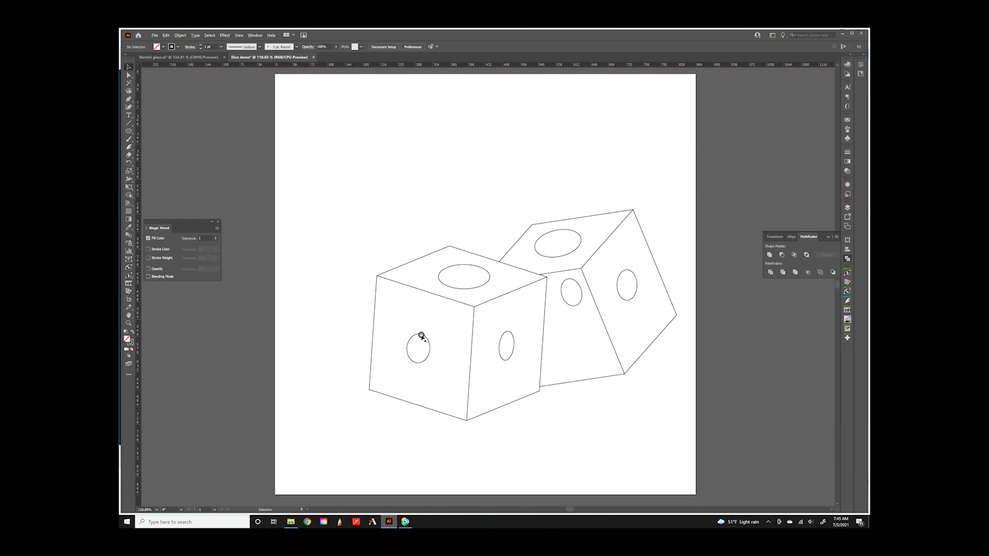
drag(422, 338, 395, 293)
drag(430, 344, 460, 389)
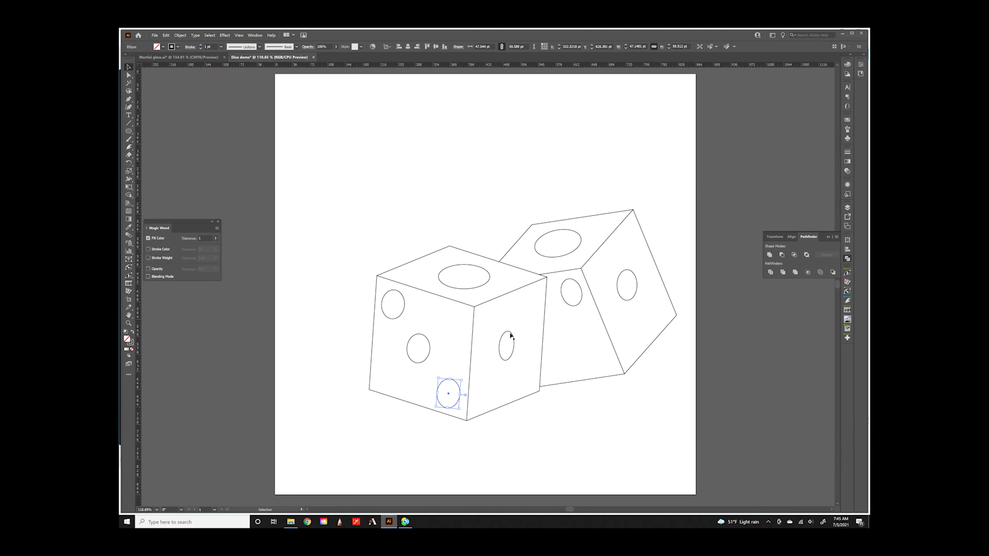
- Copy the front cube's right-face ellipse to that face's upper-right corner and move the original to the lower-left corner
drag(514, 327, 532, 302)
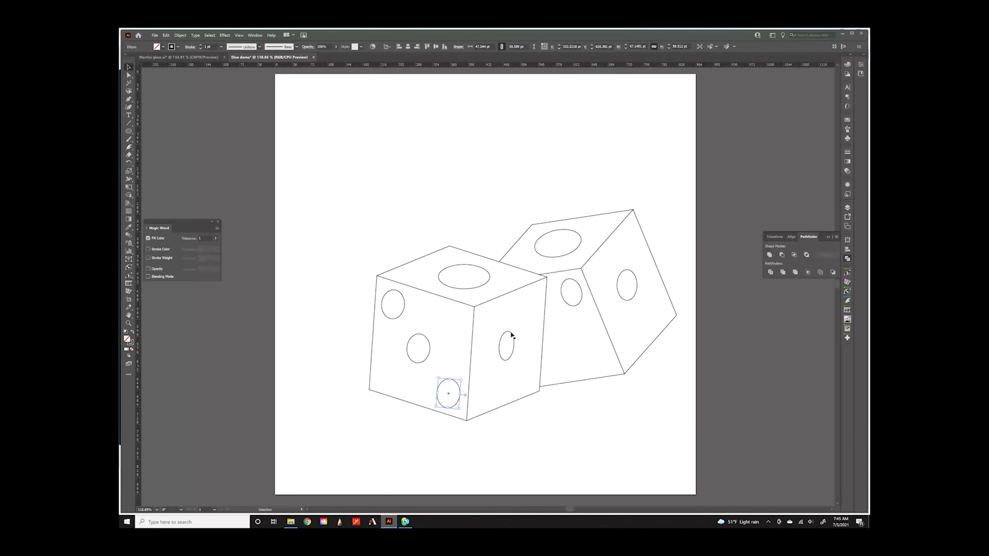
drag(511, 335, 534, 300)
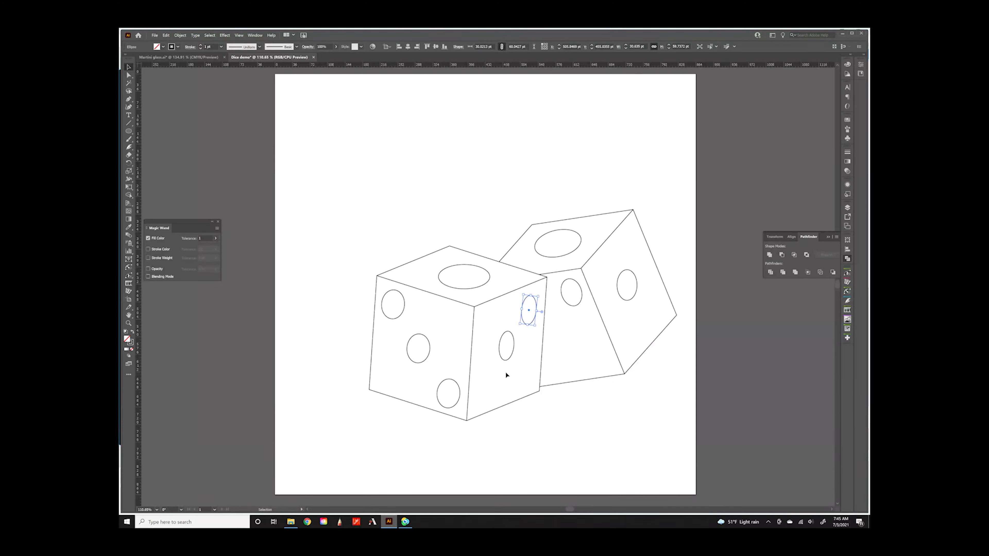
mouse_move(505, 371)
mouse_down()
mouse_move(481, 391)
mouse_move(487, 374)
mouse_up()
click(565, 375)
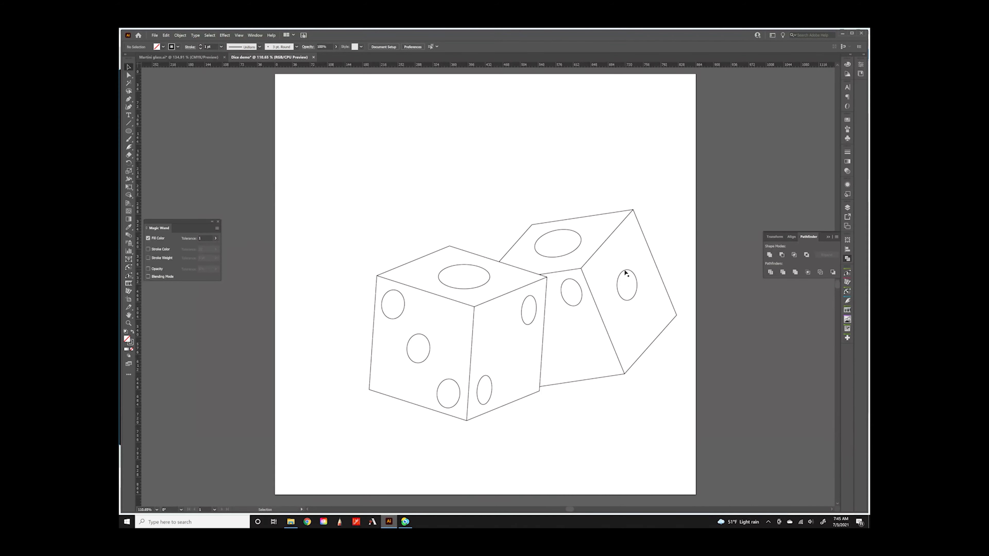
- Move the back cube's right-face ellipse to the top corner, shrink it to about 34 by 52 pt, and copy it to the other three corners
drag(625, 271, 640, 229)
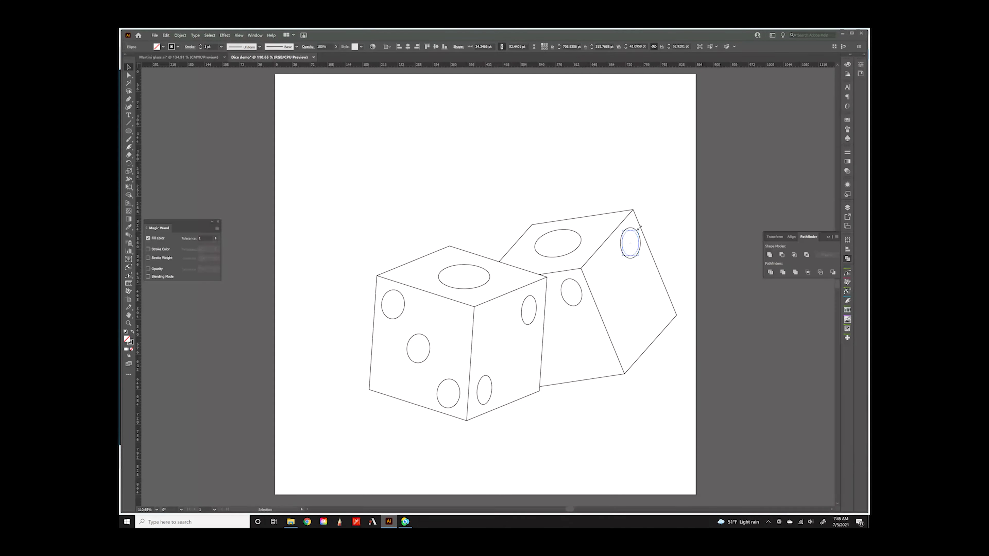
click(630, 256)
key(ctrl+shift+a)
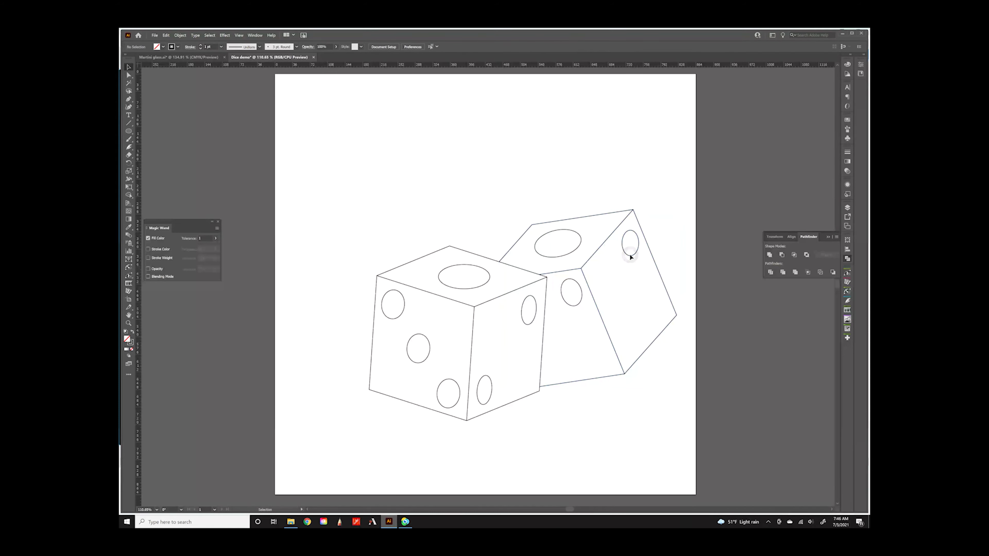
drag(629, 256, 666, 302)
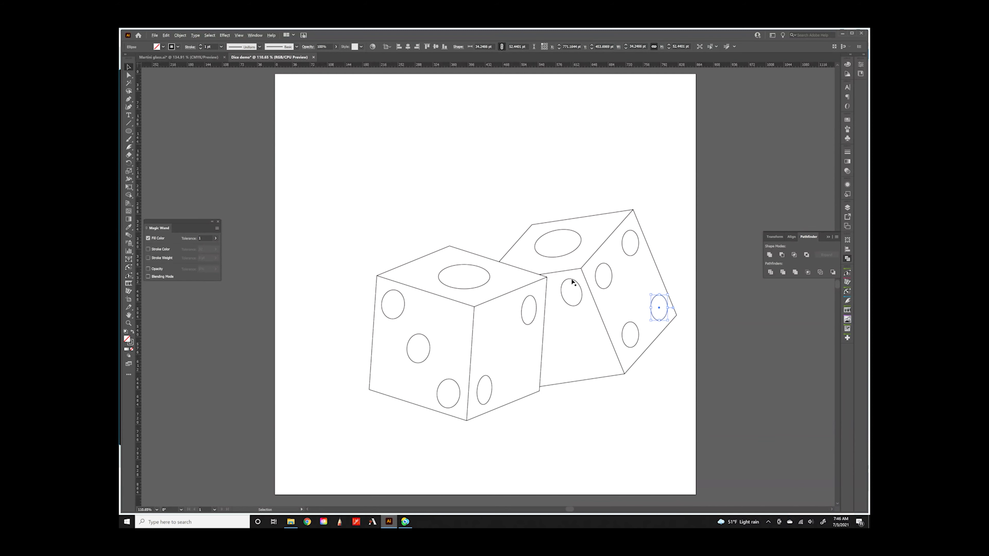
- Copy the back cube's lower-left-face ellipse to the face's lower-right corner and to its left side, overlapping the front cube's edge
drag(572, 281, 596, 341)
drag(596, 342, 548, 322)
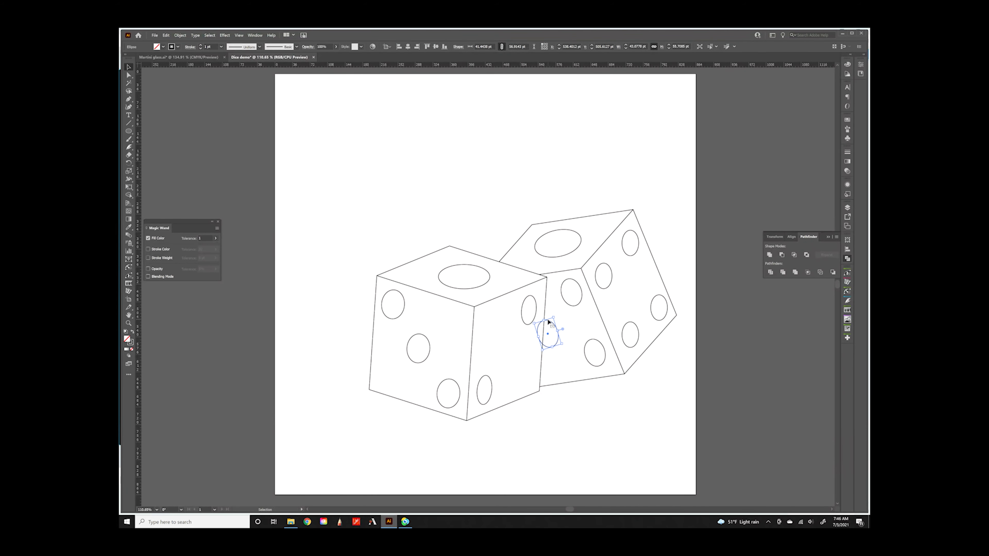
click(467, 250)
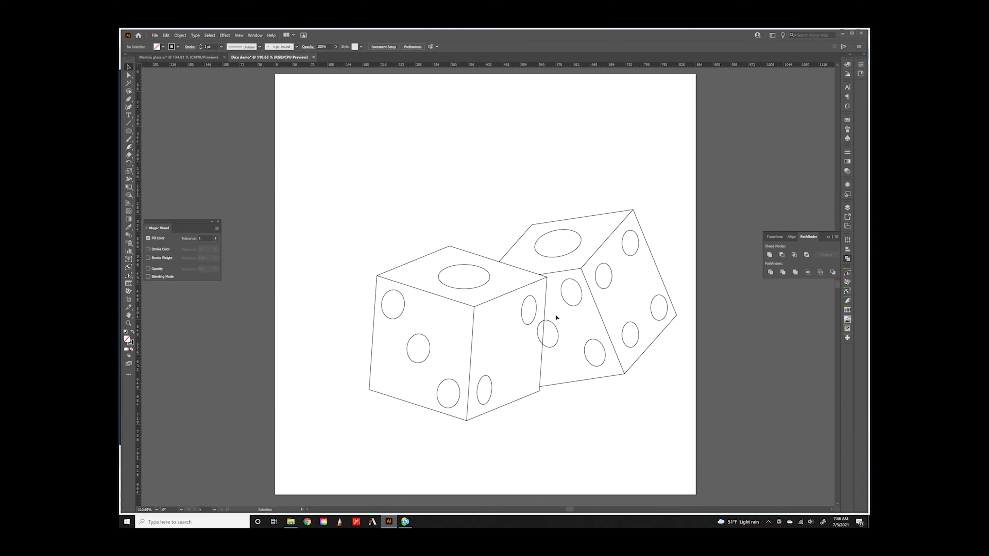
- Trim the part of the overlapping ellipse that lies inside the front cube with the Dynamic Sketch tool, and deselect it
click(128, 147)
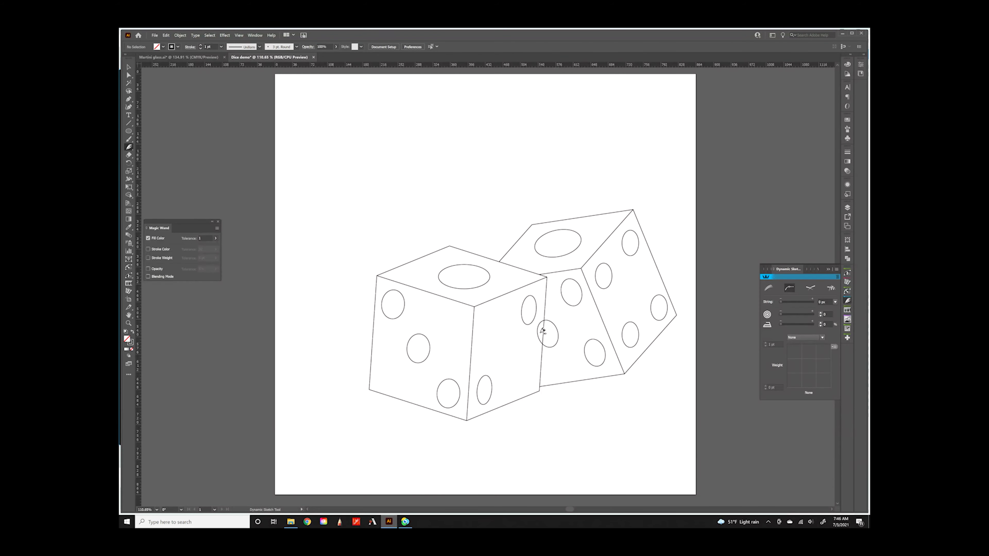
drag(540, 332, 533, 335)
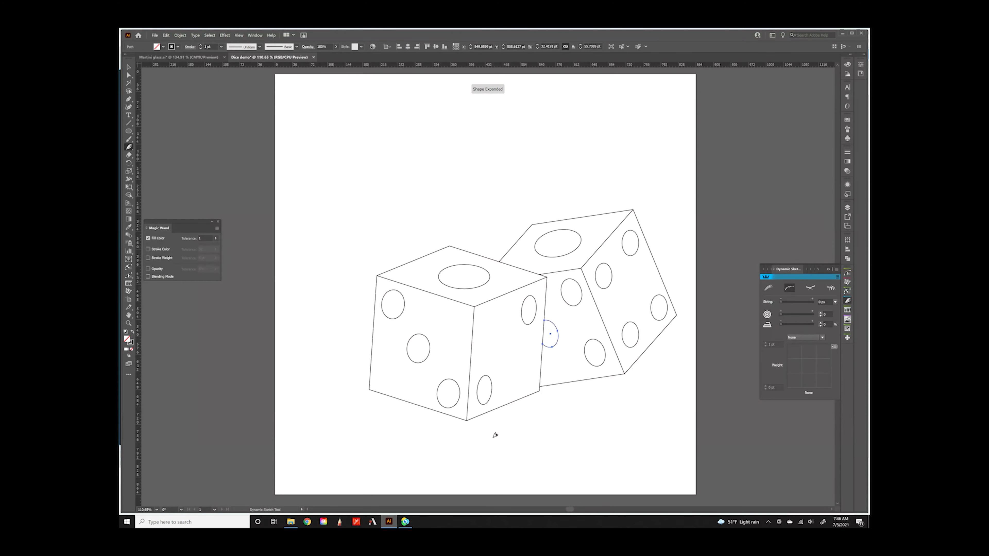
click(129, 68)
key(v)
click(548, 331)
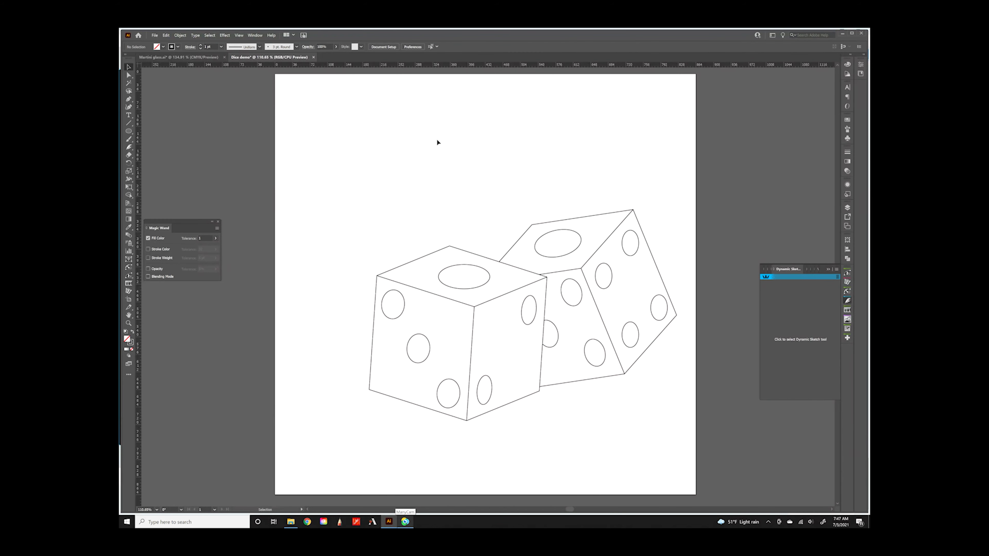
click(167, 57)
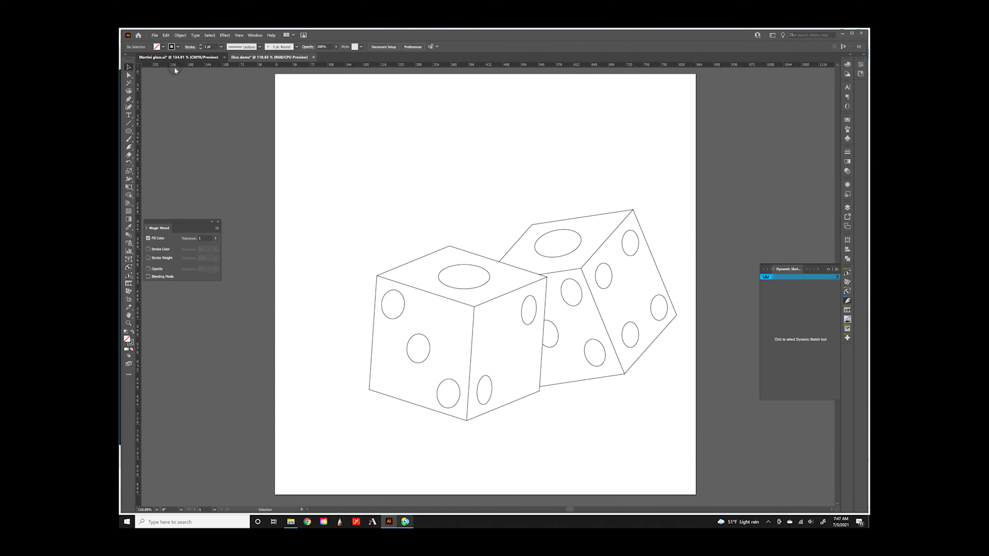
click(254, 57)
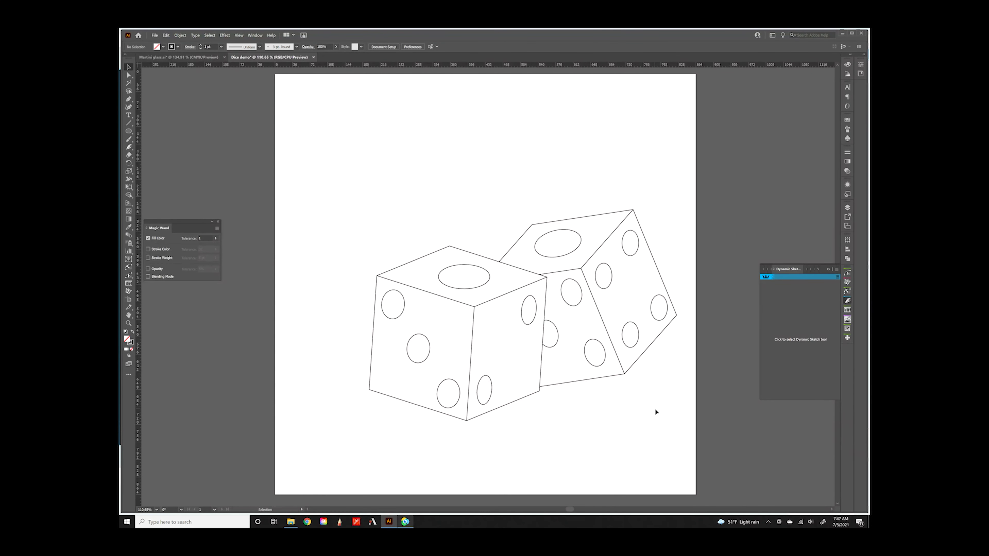
- Draw an 80 by 80 pt circle with the Ellipse tool in the empty area above the front cube
click(129, 131)
click(353, 157)
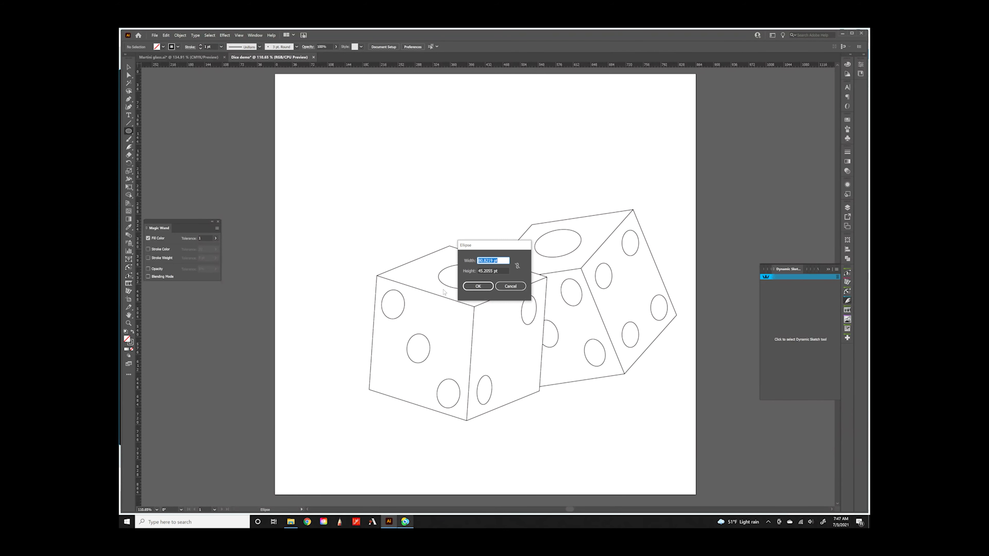
key(Tab)
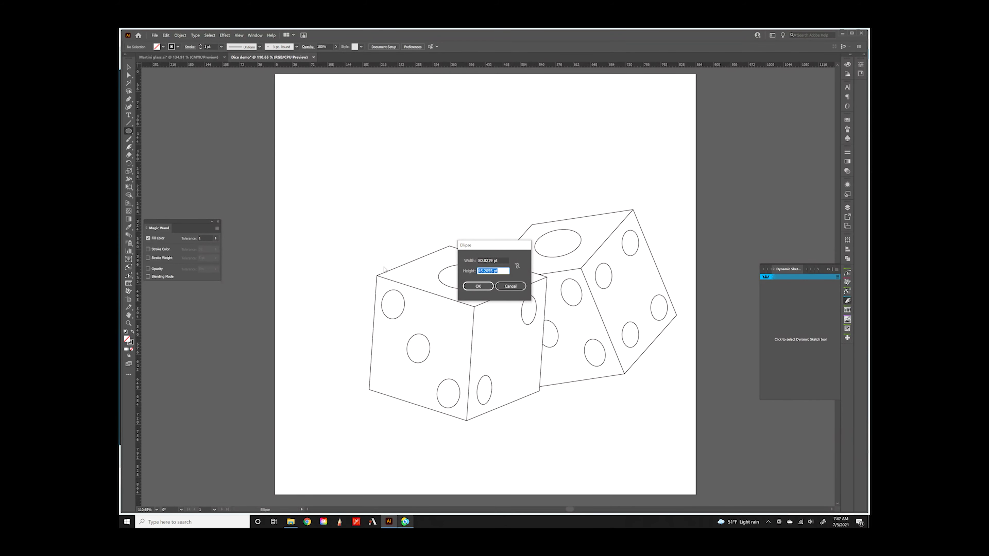
text(80)
key(Tab)
text(80)
click(477, 287)
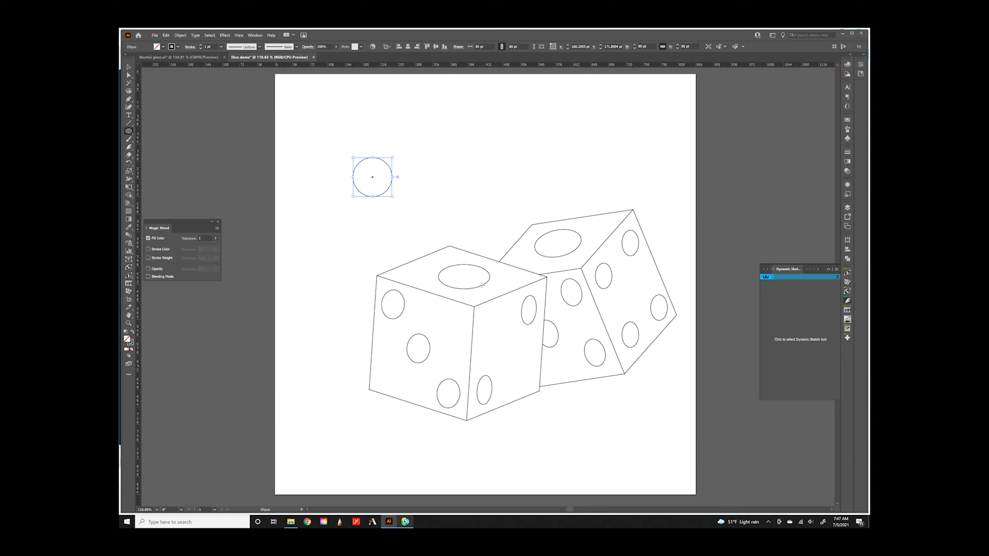
- Swap the circle's fill and stroke, and set its fill colour to blue #4C61D9
click(132, 332)
double_click(127, 339)
click(476, 276)
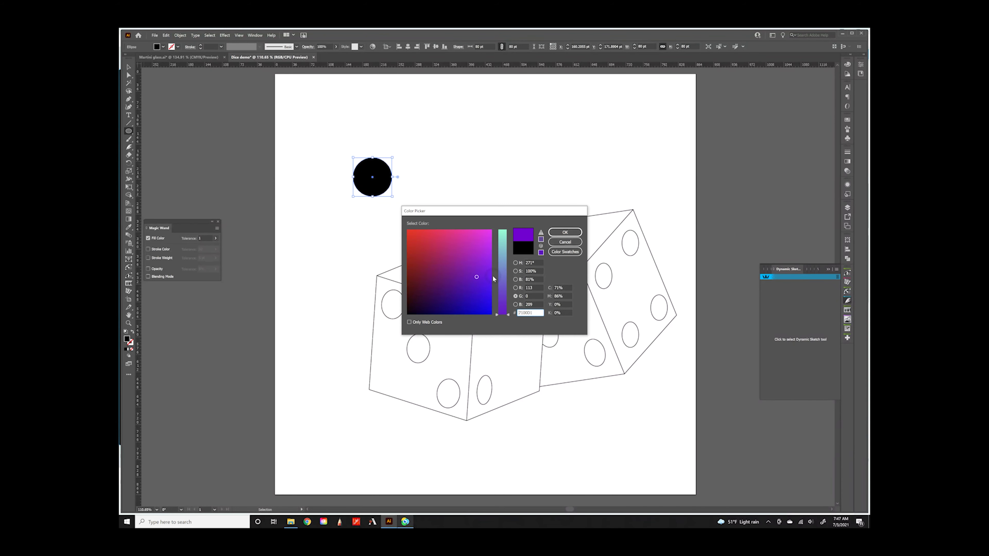
click(479, 289)
click(502, 286)
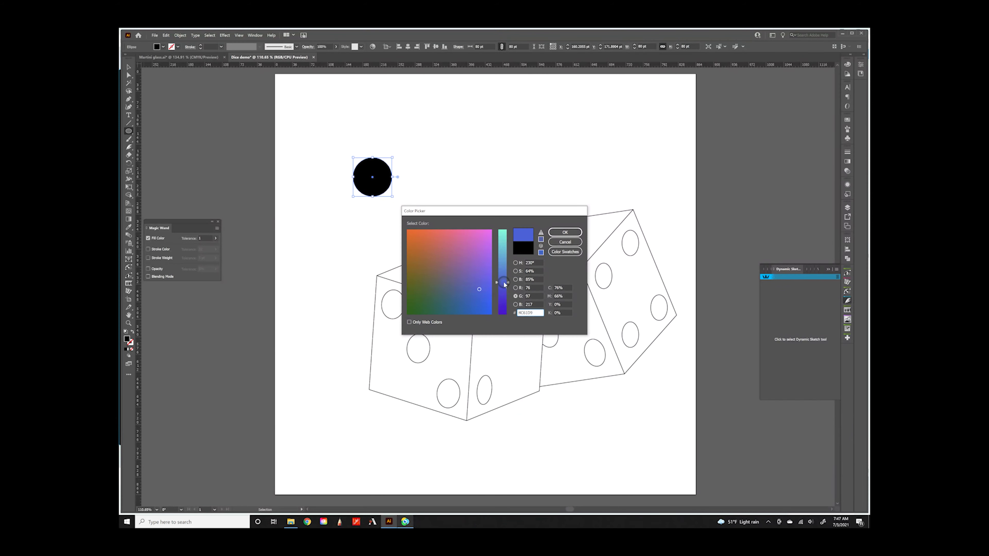
click(565, 233)
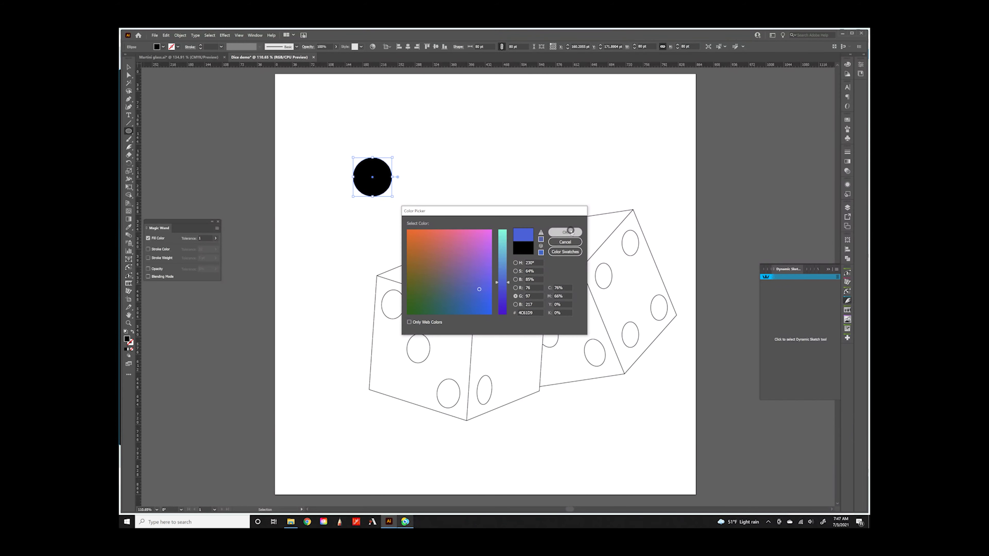
- Extrude the circle into an elongated cylinder with 3D Extrude & Bevel in the Off-Axis Front position
click(226, 35)
mouse_move(235, 74)
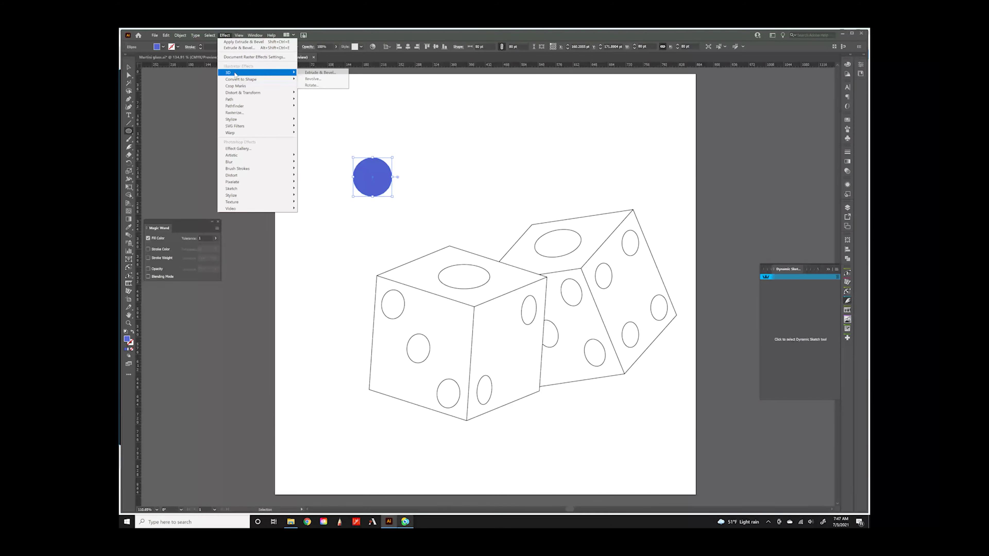
click(308, 73)
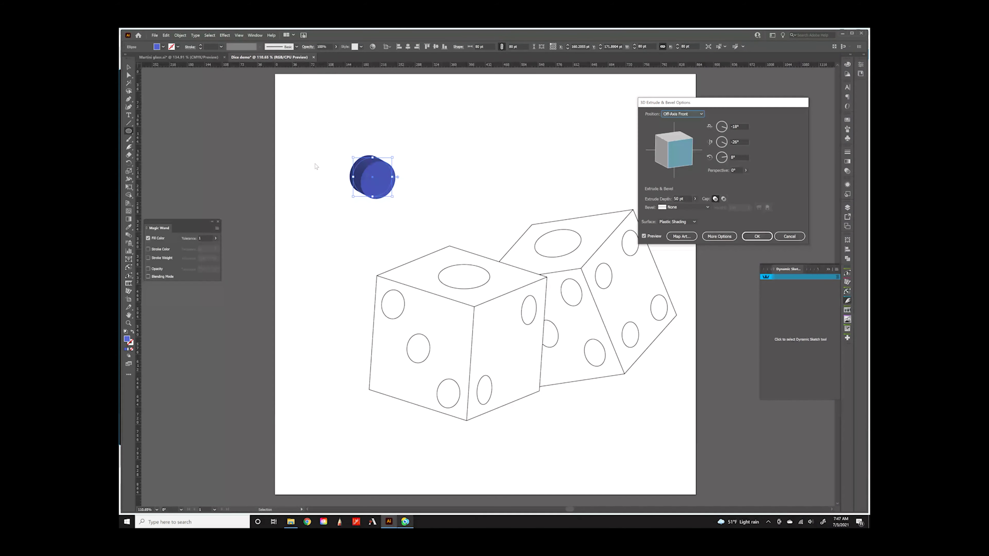
click(685, 199)
click(757, 236)
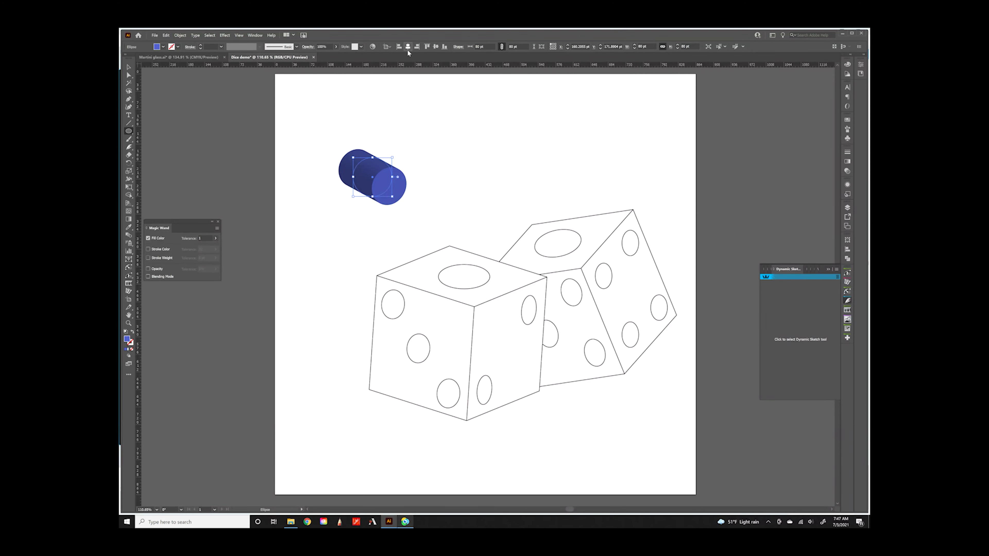
- Expand the cylinder's appearance, divide it with Pathfinder, and deselect it
click(180, 35)
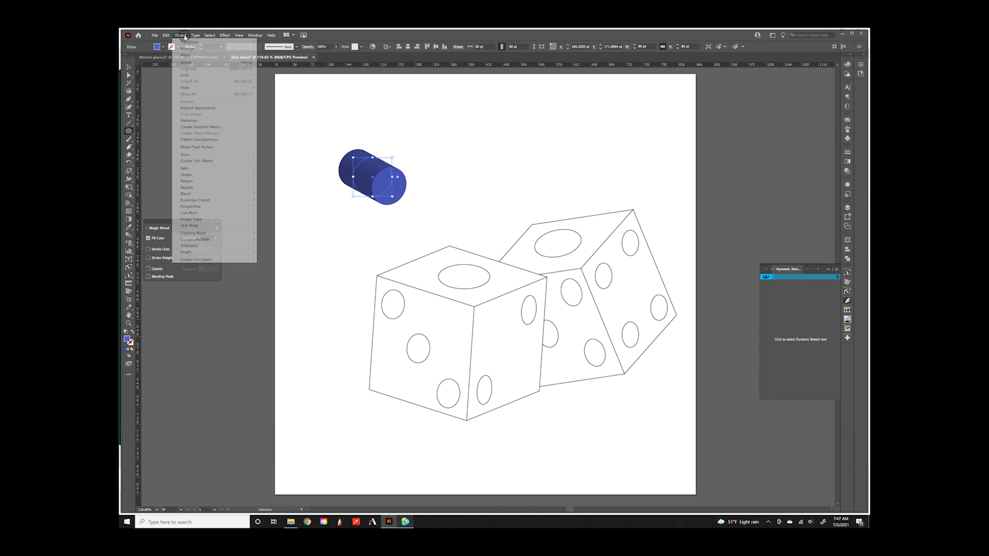
click(197, 108)
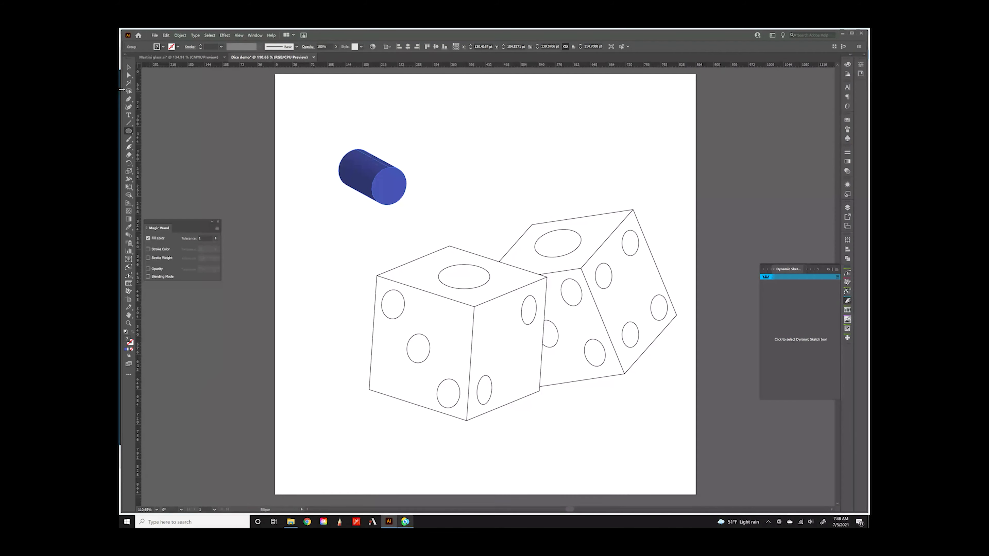
click(848, 258)
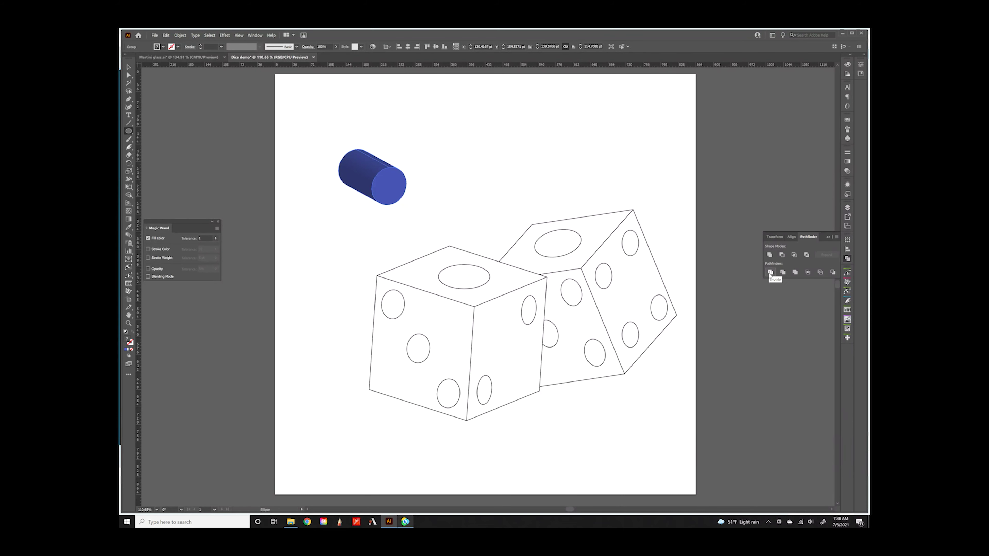
click(769, 272)
click(129, 92)
click(126, 83)
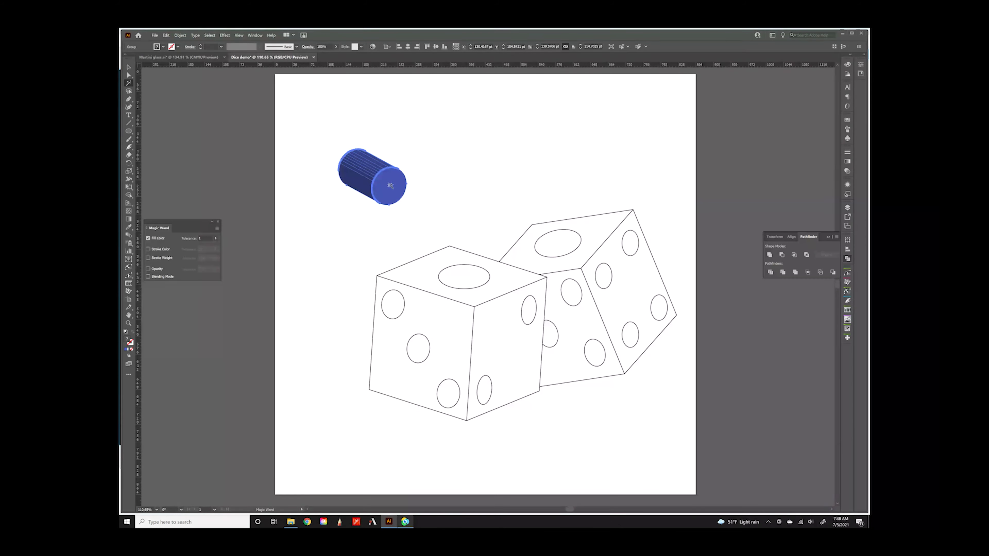
click(128, 67)
click(243, 131)
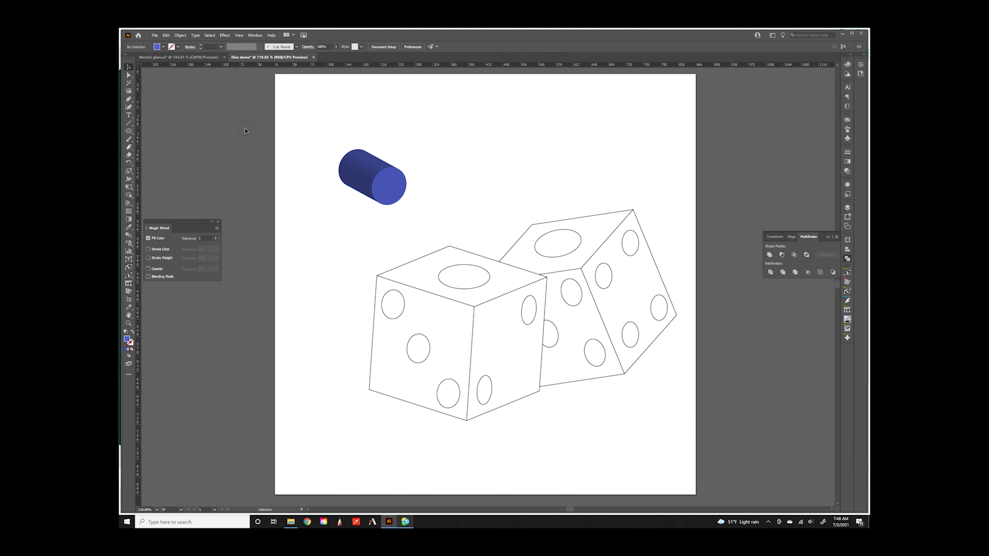
- Select the cylinder's front end cap with the Magic Wand and unite its pieces
click(129, 83)
click(389, 185)
click(769, 256)
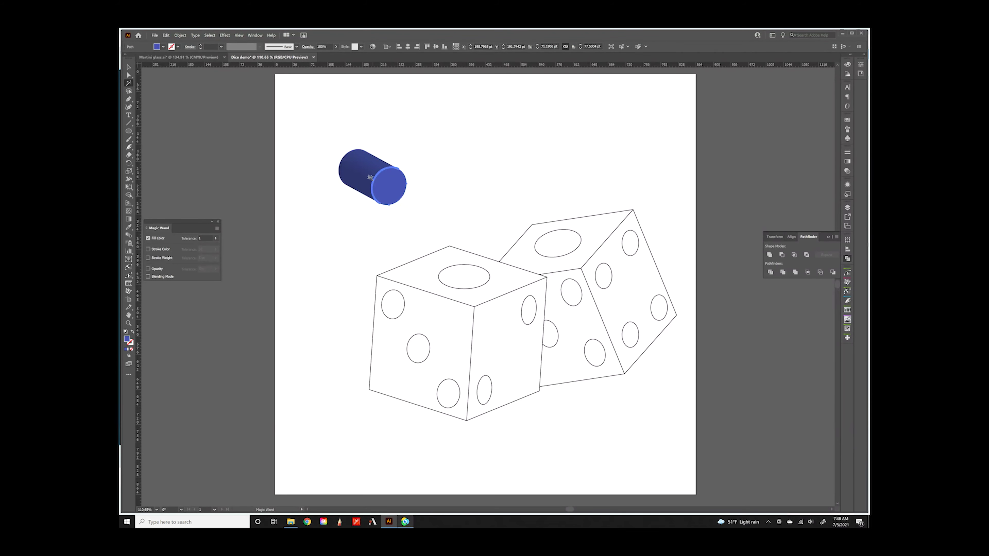
- Set the Magic Wand's fill colour tolerance to 18, select the cylinder's side strips, and unite them into one shape
click(355, 172)
click(360, 159)
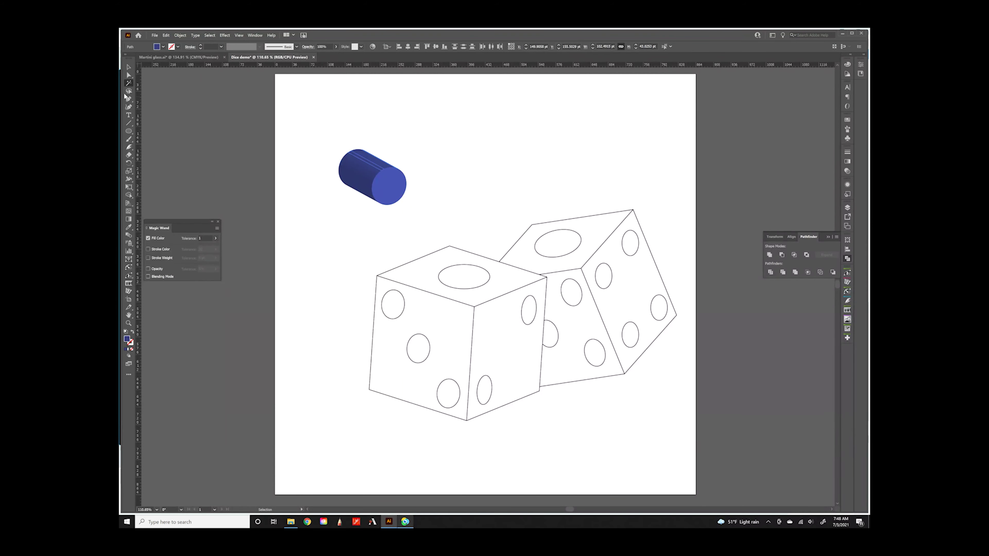
click(129, 85)
double_click(129, 85)
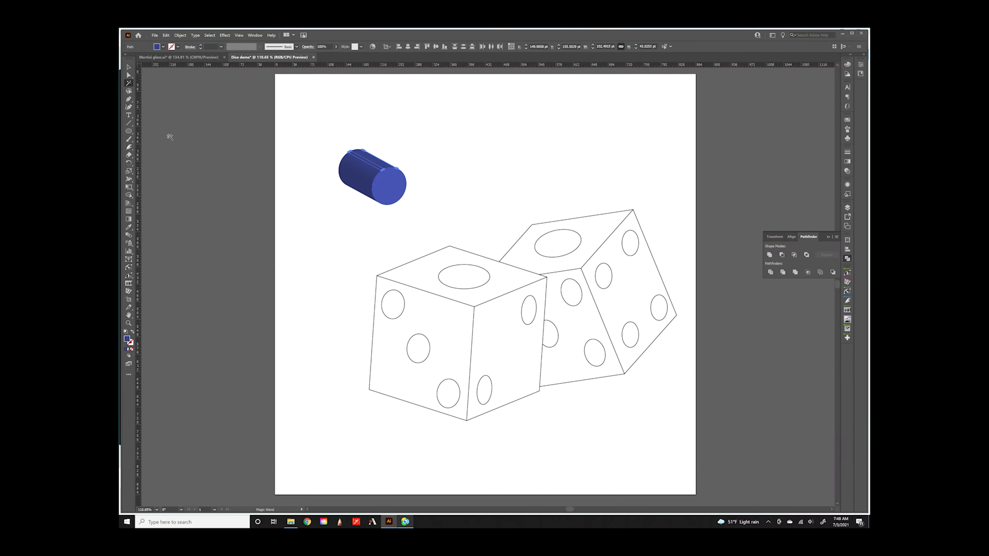
double_click(128, 84)
click(209, 238)
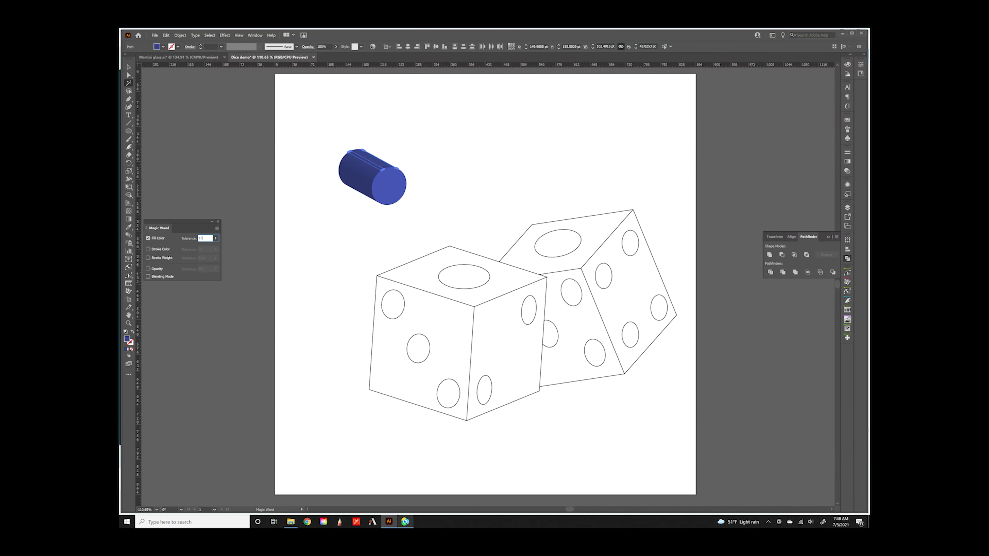
click(355, 176)
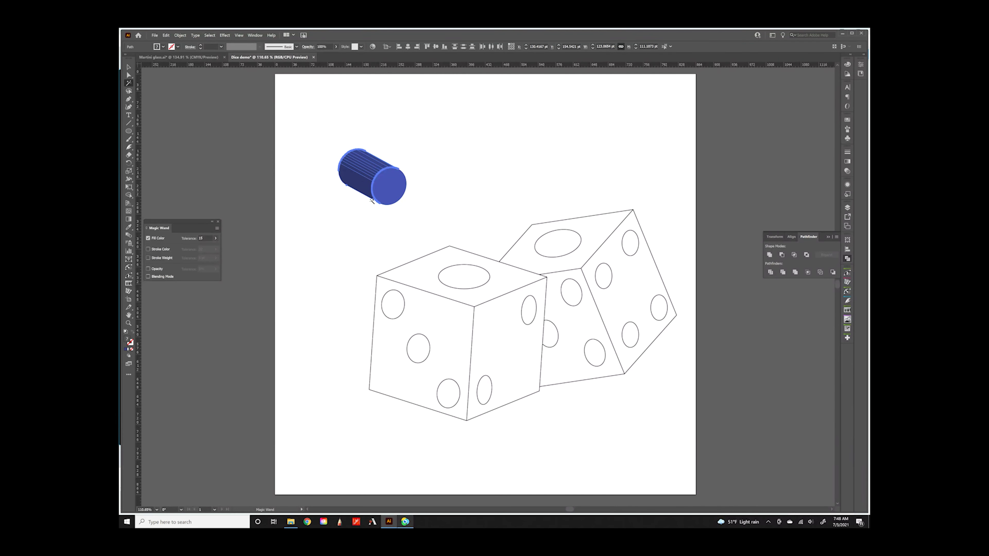
click(769, 255)
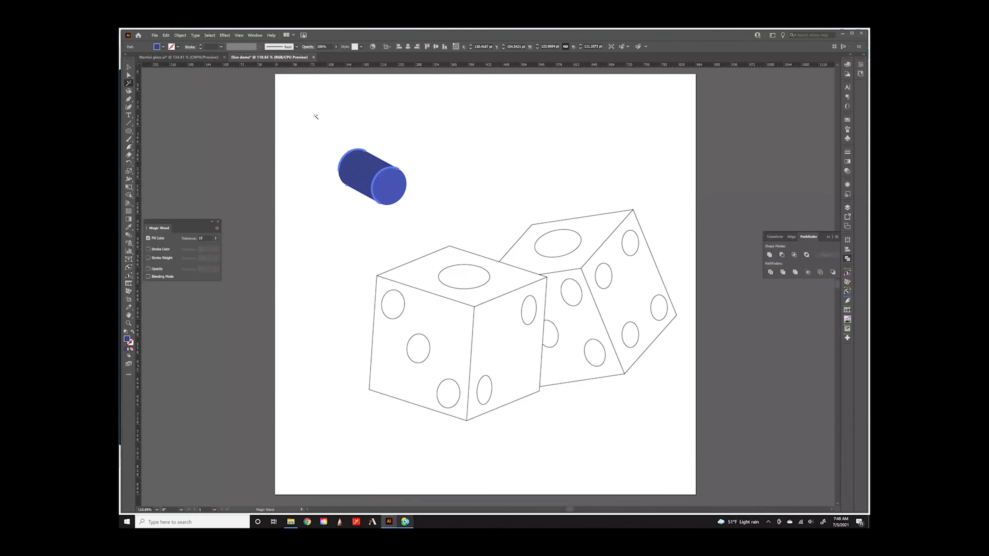
- Examine the united cylinder in Outline view, return to Preview, and deselect it
click(239, 35)
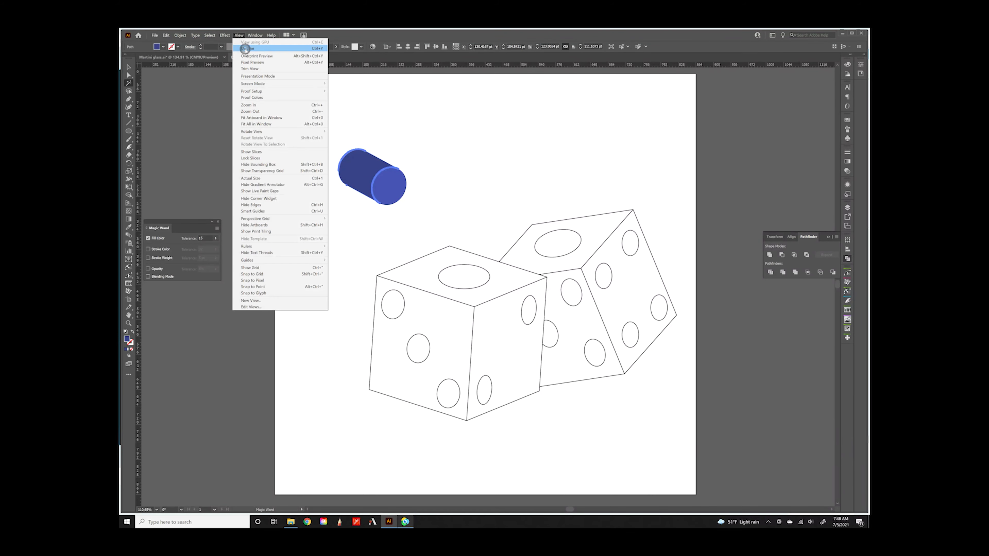
click(245, 48)
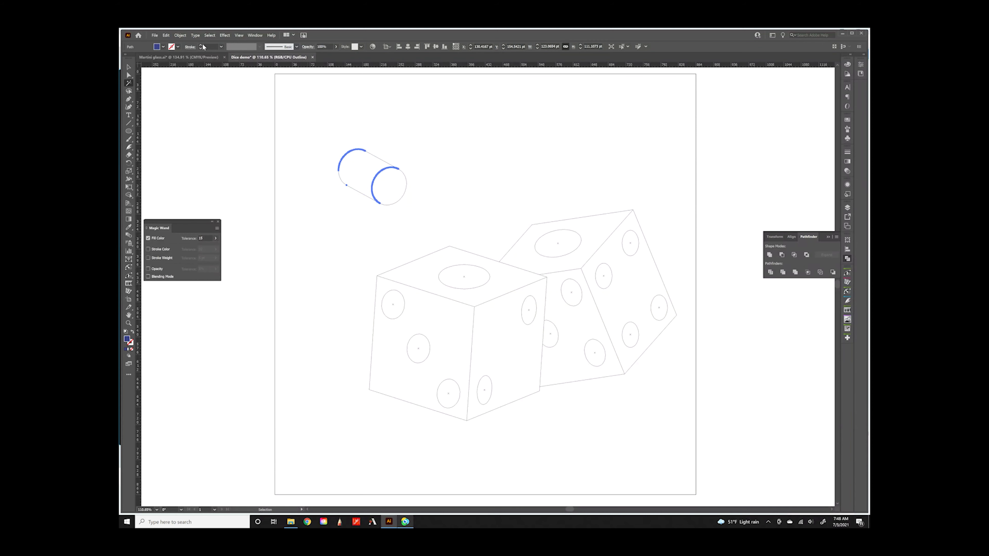
click(239, 35)
click(244, 48)
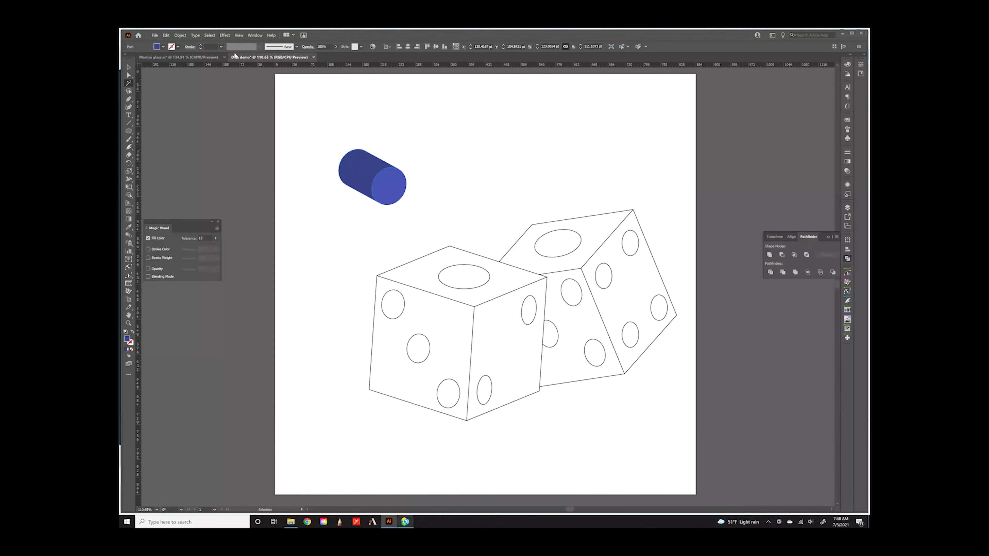
click(163, 92)
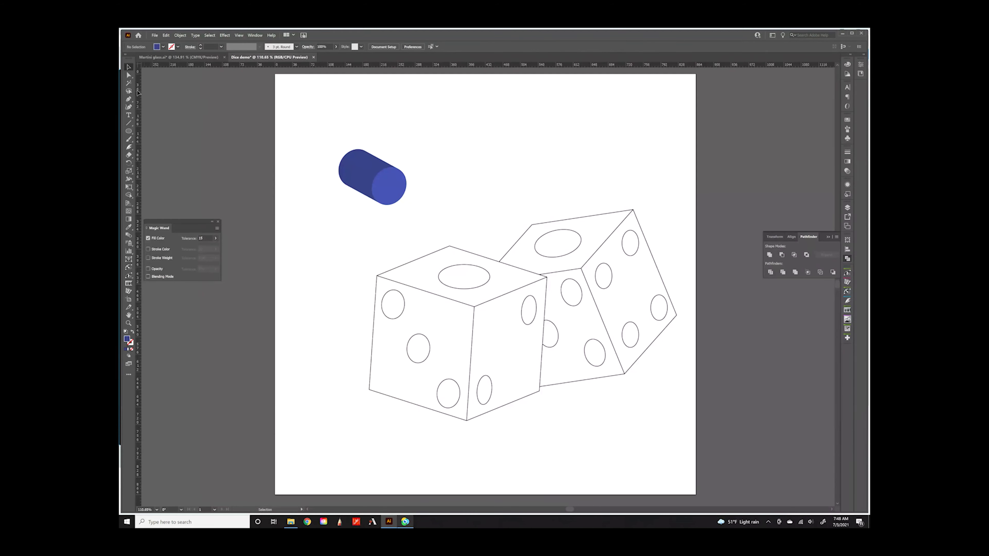
- Group the cylinder's end cap with its side using the Magic Wand selection, and move the group above the back cube
click(129, 83)
click(385, 189)
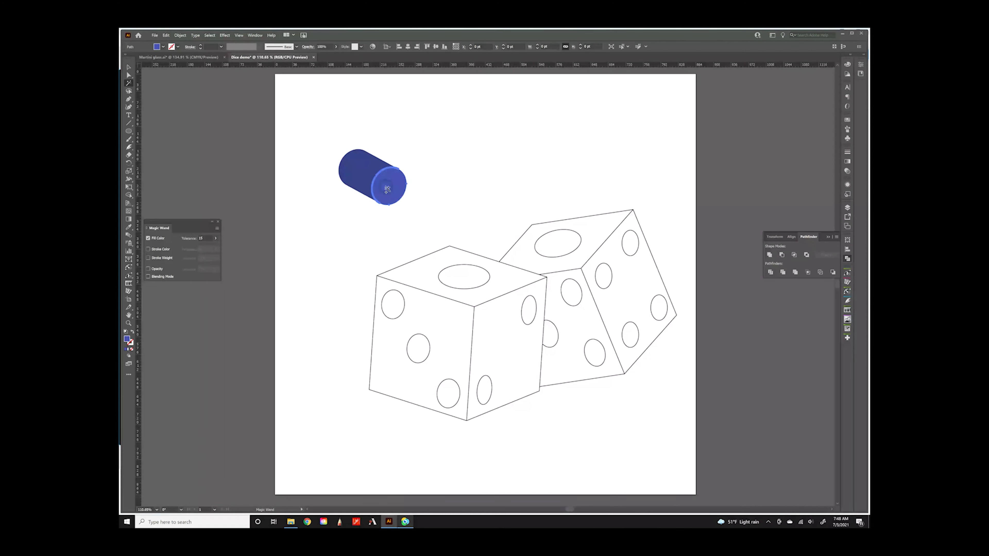
shift+click(364, 168)
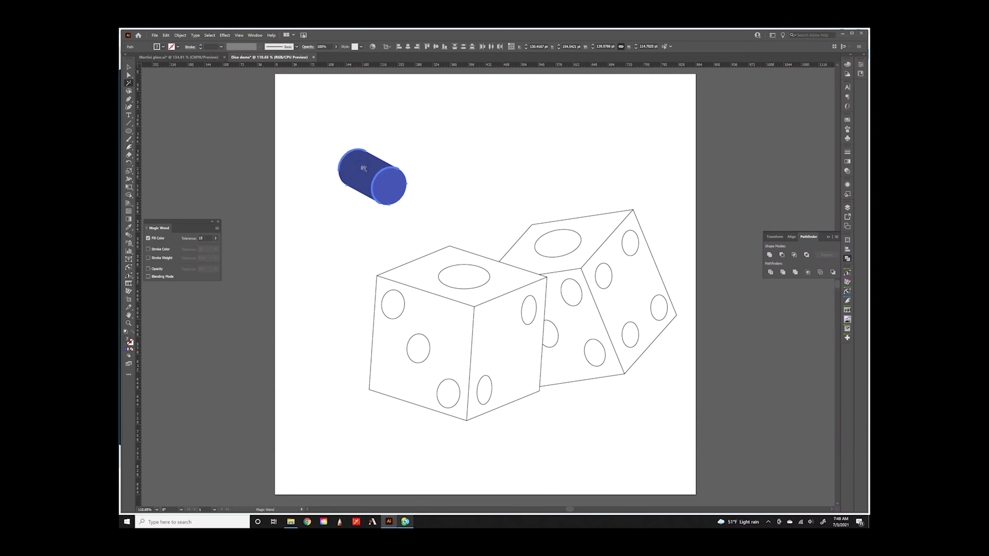
key(ctrl+c)
click(179, 35)
click(187, 64)
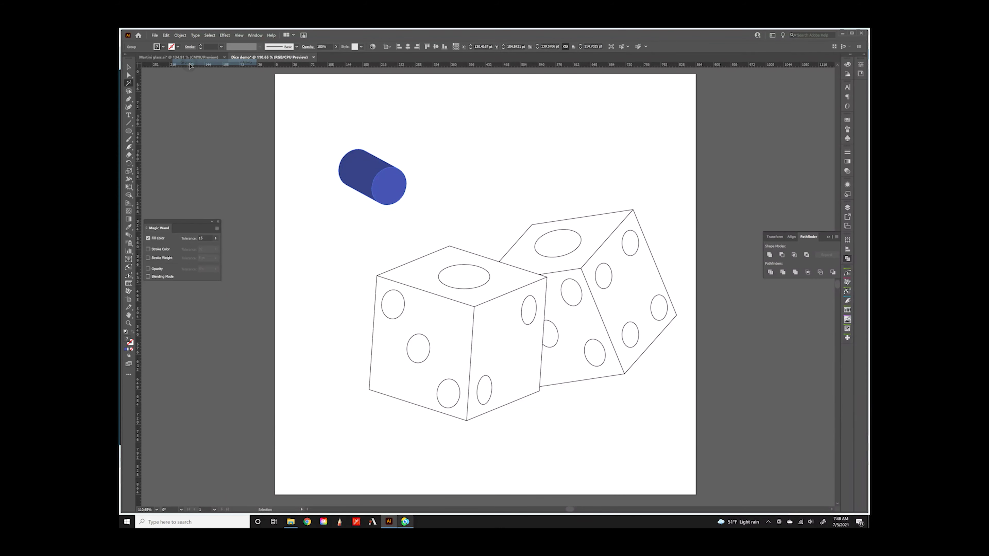
key(v)
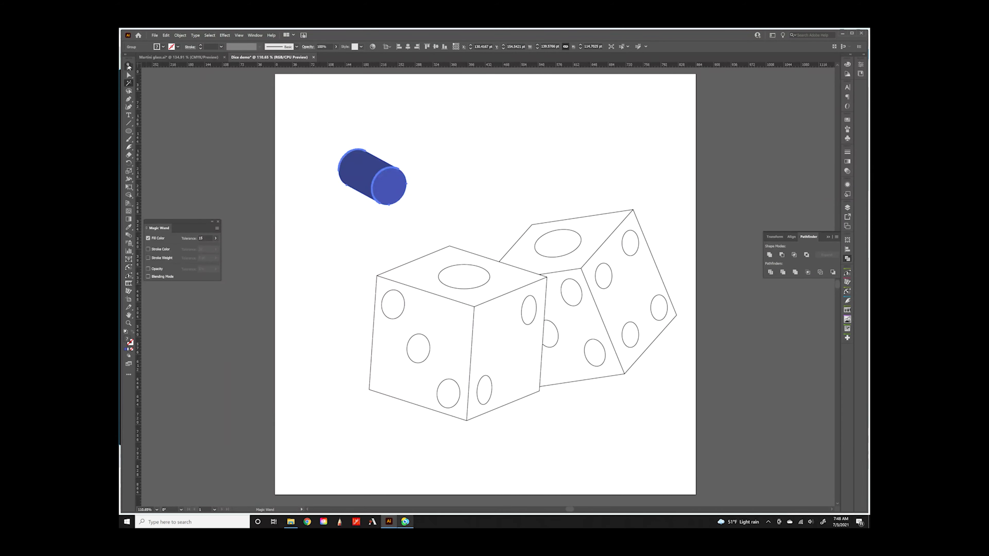
drag(362, 170, 544, 132)
- Delete the stray path fragments left at the cylinder's original position in Outline view, and return to Preview
click(236, 37)
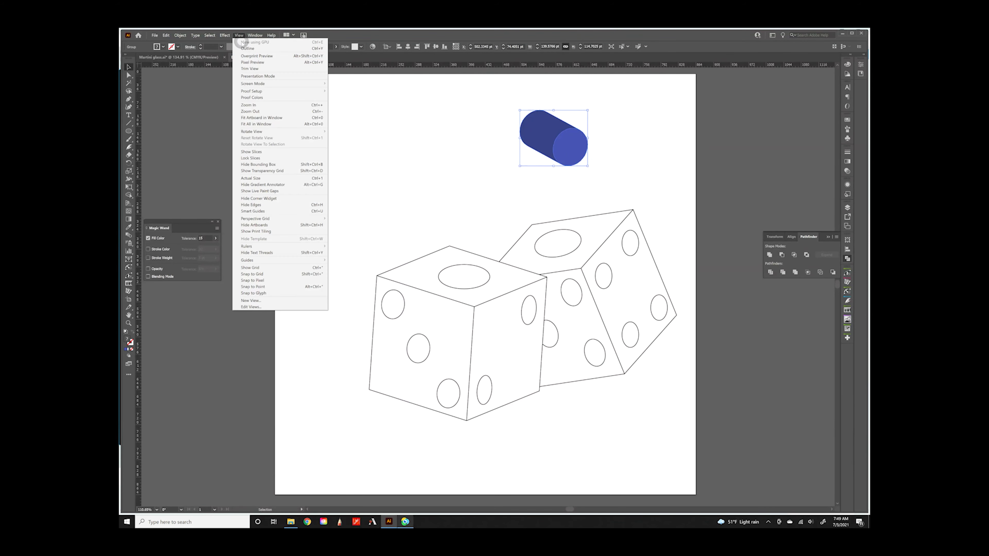
click(246, 48)
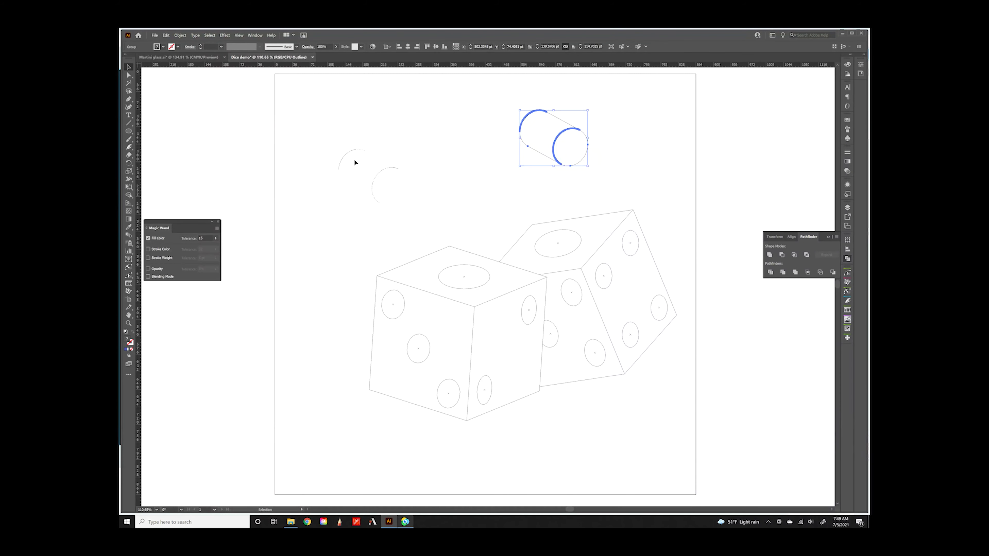
drag(355, 162, 426, 239)
click(279, 96)
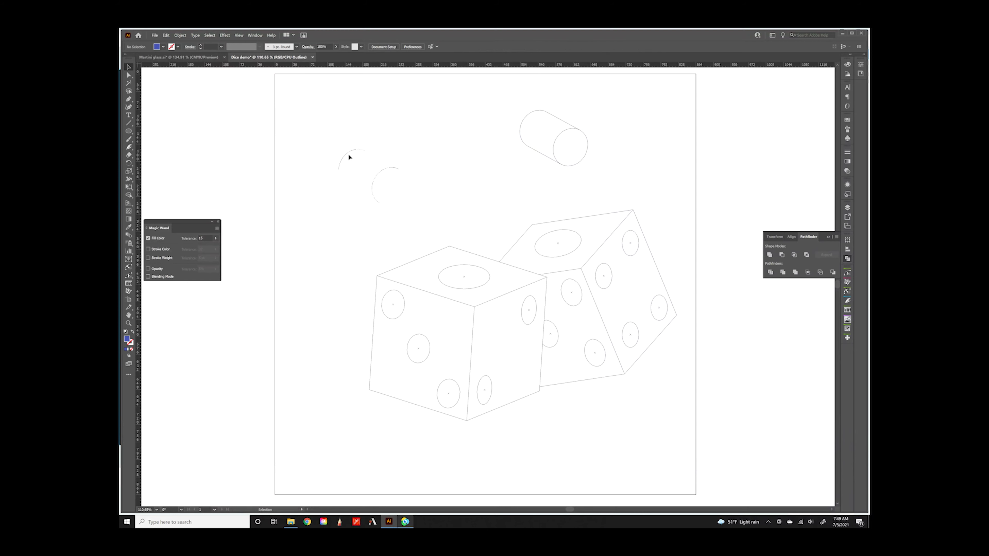
click(129, 74)
drag(321, 136, 455, 228)
key(Delete)
click(128, 67)
click(239, 35)
click(253, 41)
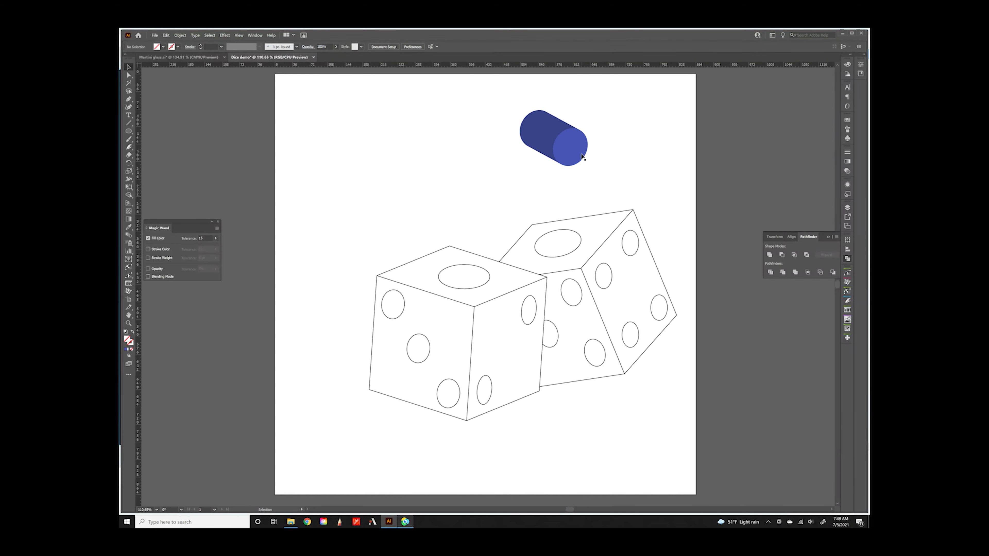
- Check the cylinder's paths in Outline view, and move it to just above the front cube
key(ctrl+y)
key(ctrl+y)
drag(568, 137, 419, 186)
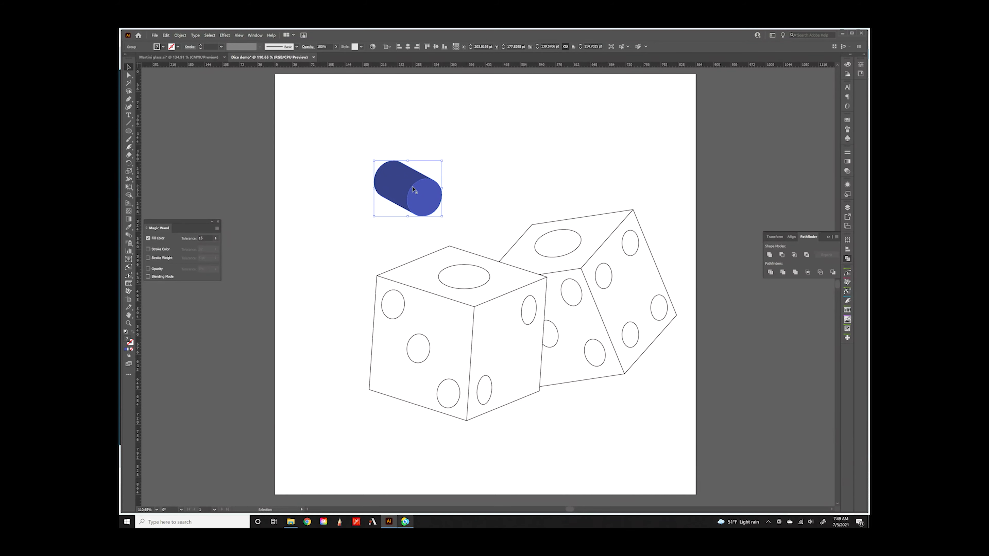
- Convert the blue cylinder group into unfilled line segments with the Pathfinder Outline operation, and deselect it
click(511, 189)
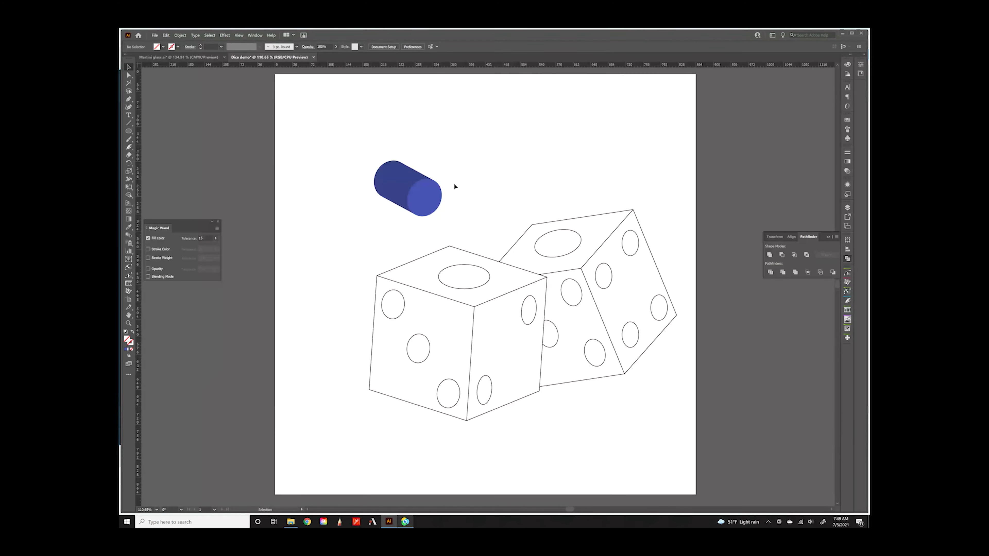
drag(364, 156, 466, 218)
click(820, 272)
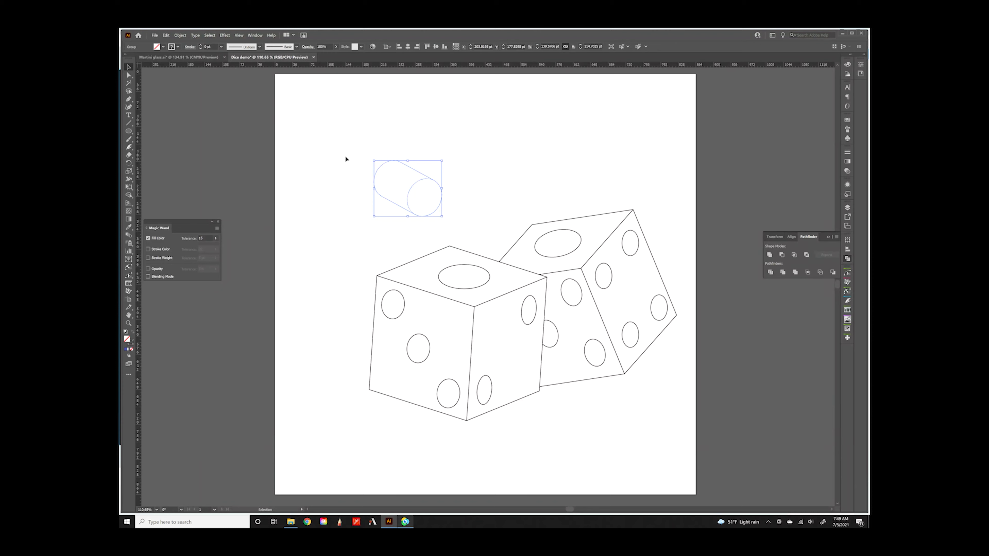
click(345, 155)
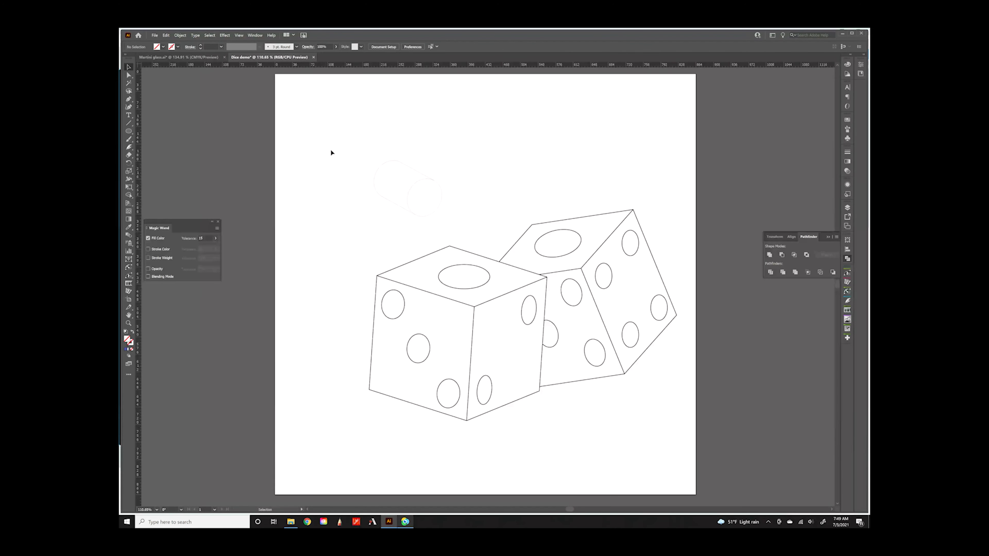
- Give the outlined cylinder a 1 pt black stroke with no fill, and inspect its line work up close
drag(358, 155, 459, 219)
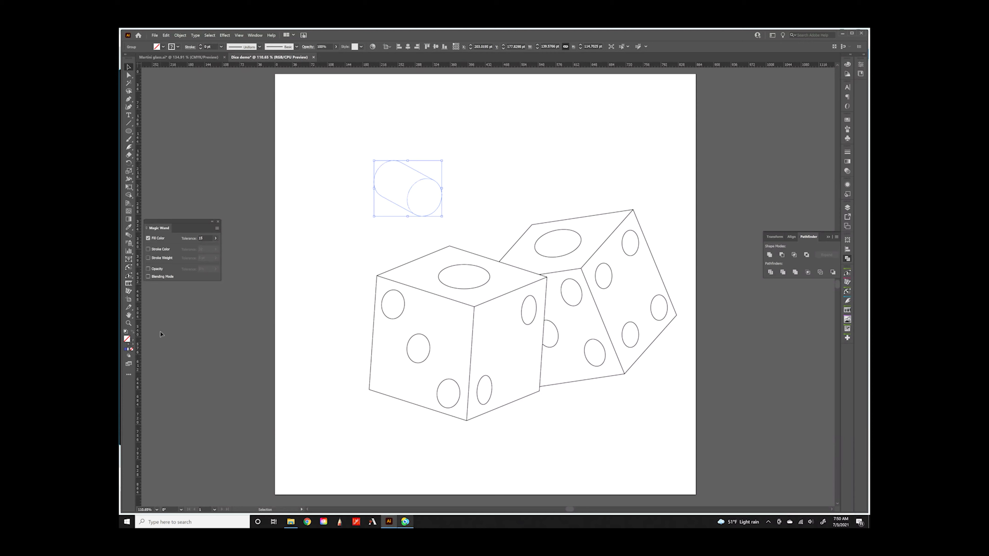
click(126, 331)
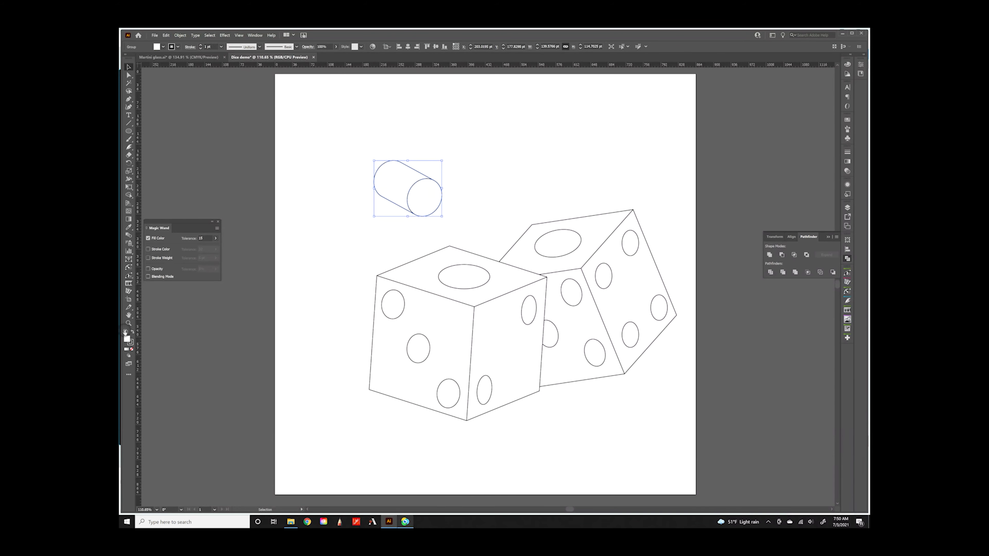
click(131, 349)
click(281, 190)
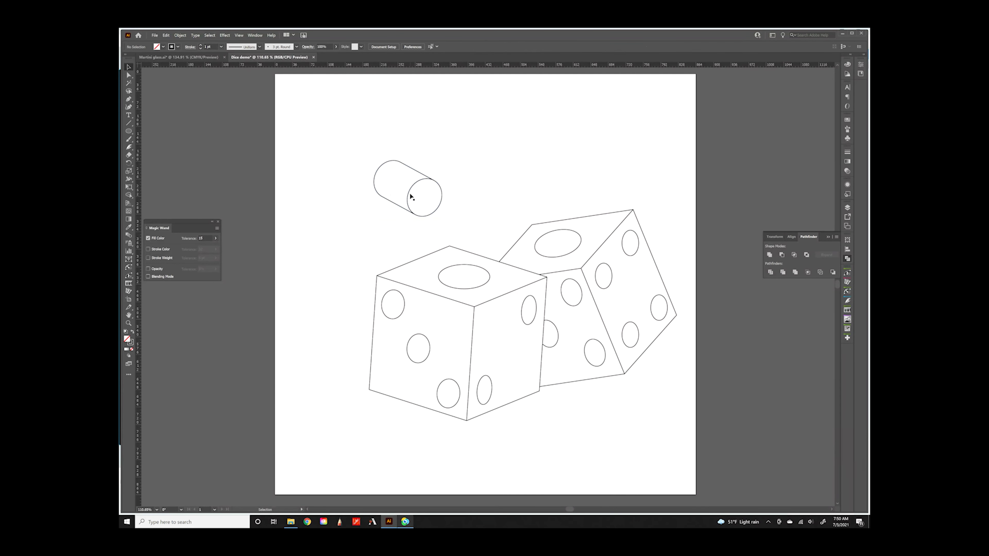
click(128, 323)
drag(365, 154, 470, 228)
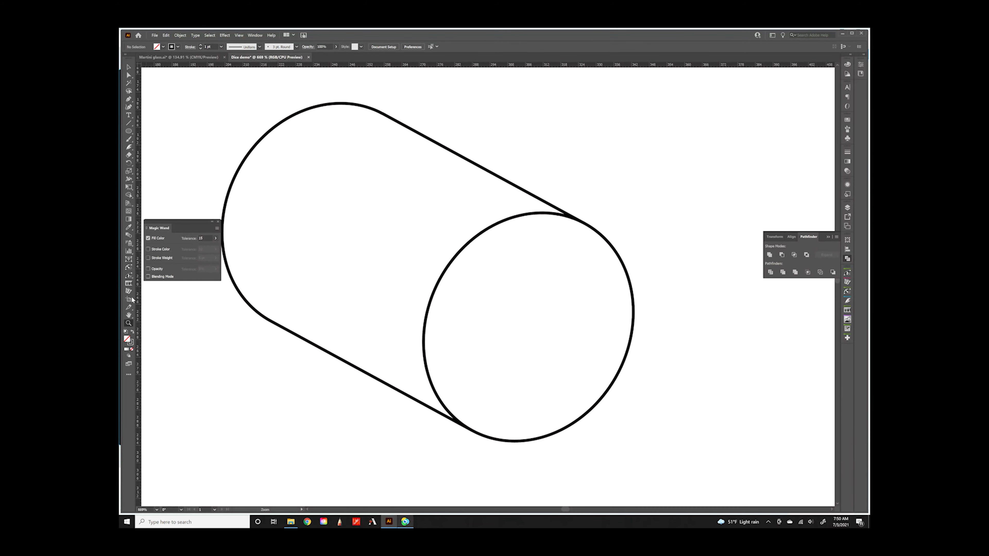
double_click(129, 316)
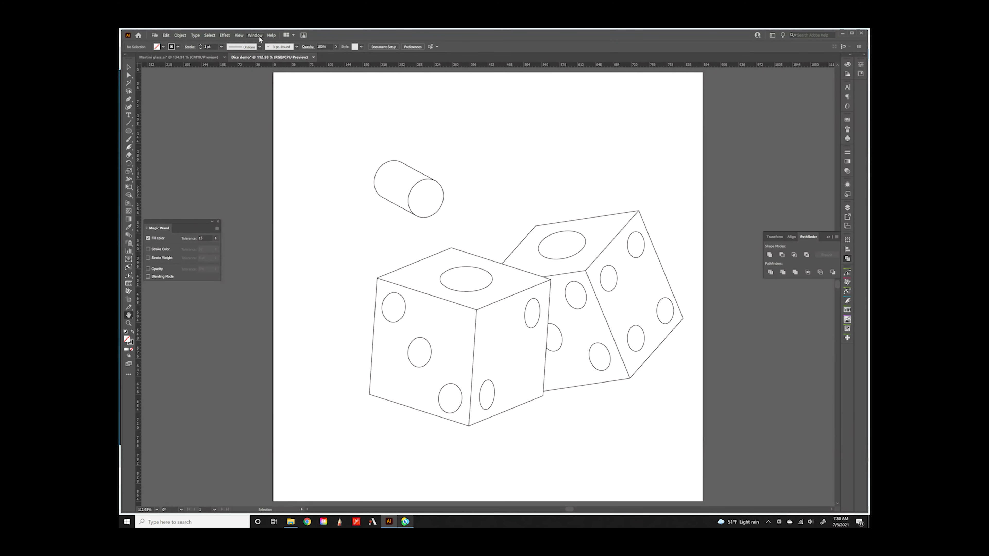
click(223, 35)
mouse_move(288, 73)
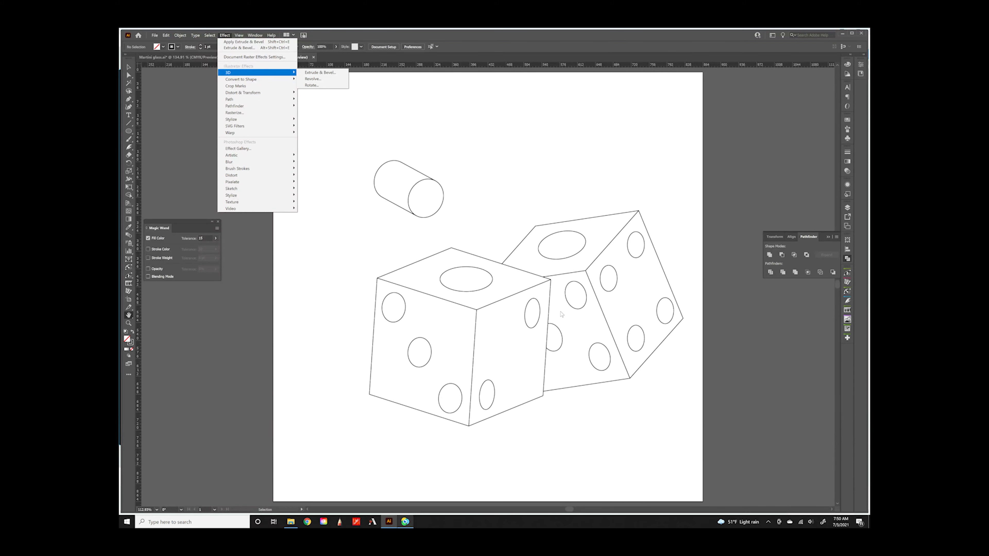
mouse_move(290, 126)
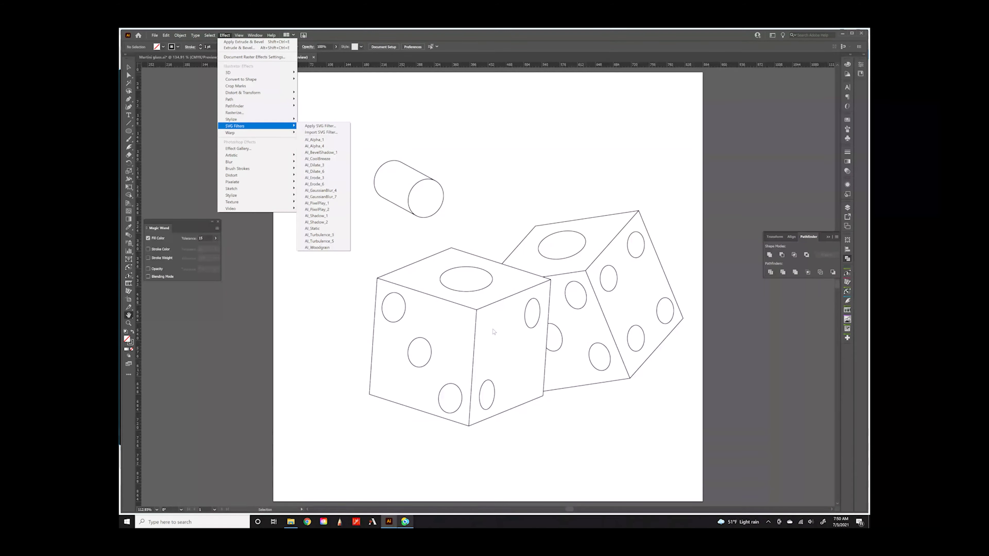
click(402, 197)
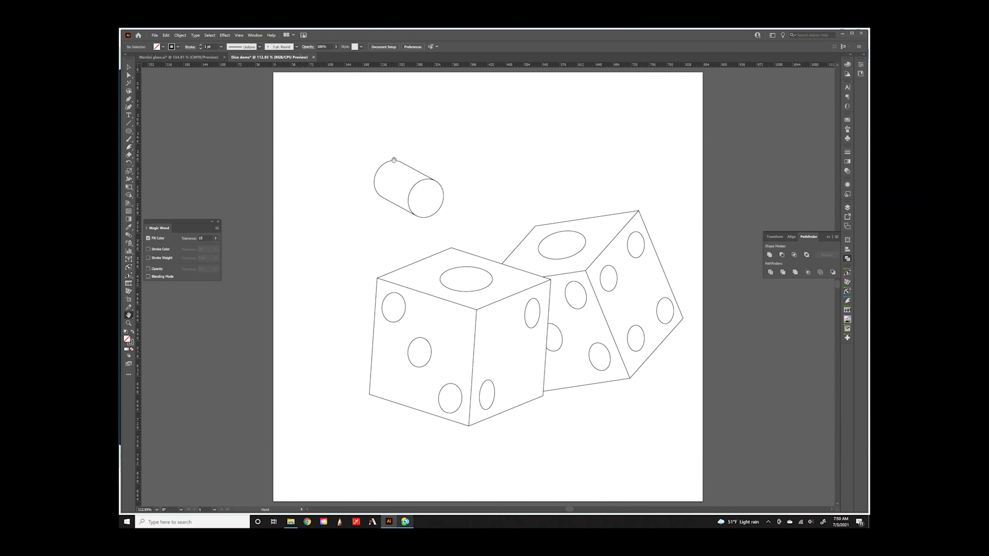